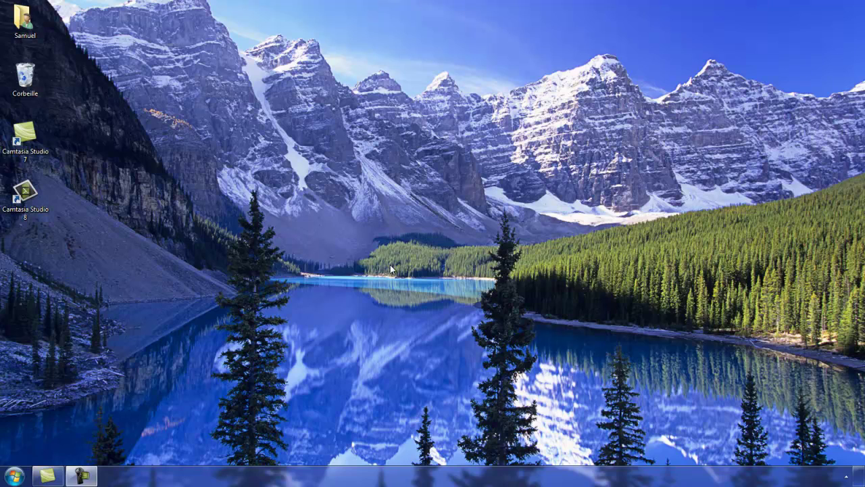
Step: Launch Camtasia Studio 8 from its desktop icon
double_click(32, 202)
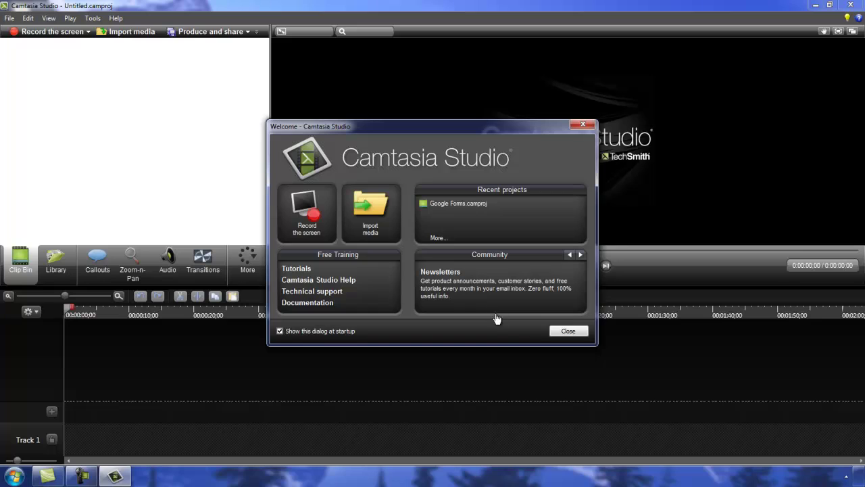
Step: Browse the Community news items, then start a new screen recording from the Welcome dialog
left_click(580, 257)
left_click(581, 257)
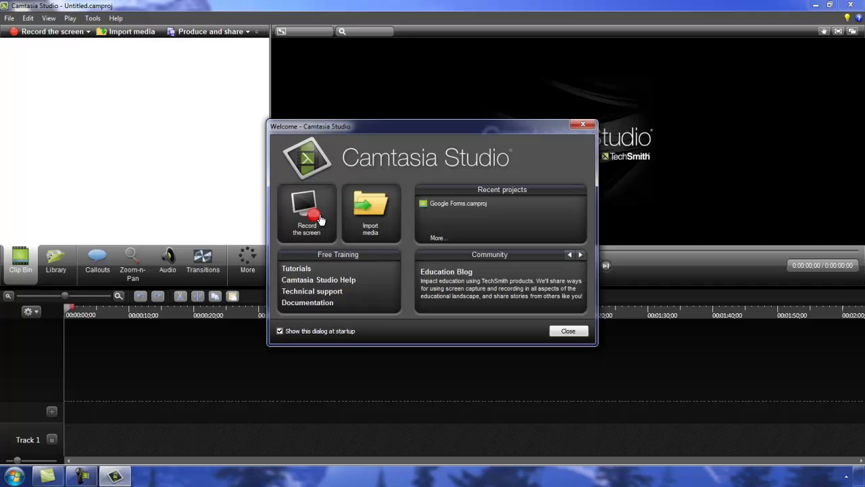
left_click(322, 220)
Step: Move the recorder panel to mid-screen and set the capture area to Full screen
left_click(559, 384)
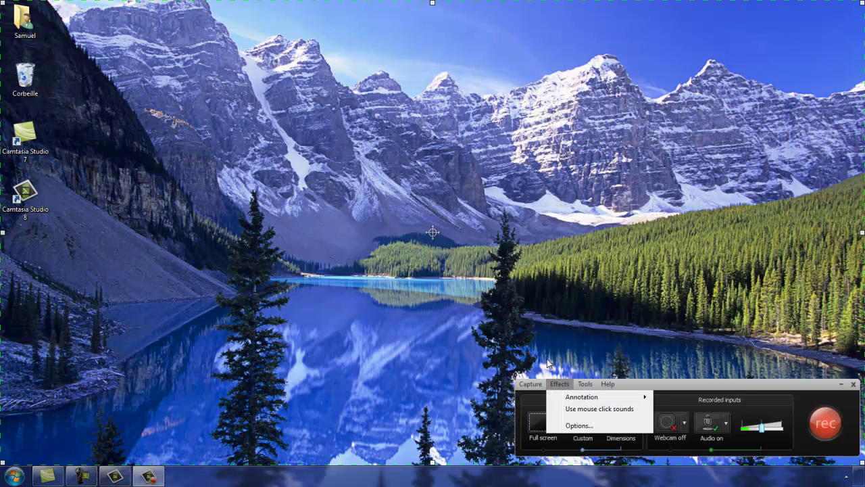
left_click_drag(670, 385, 531, 257)
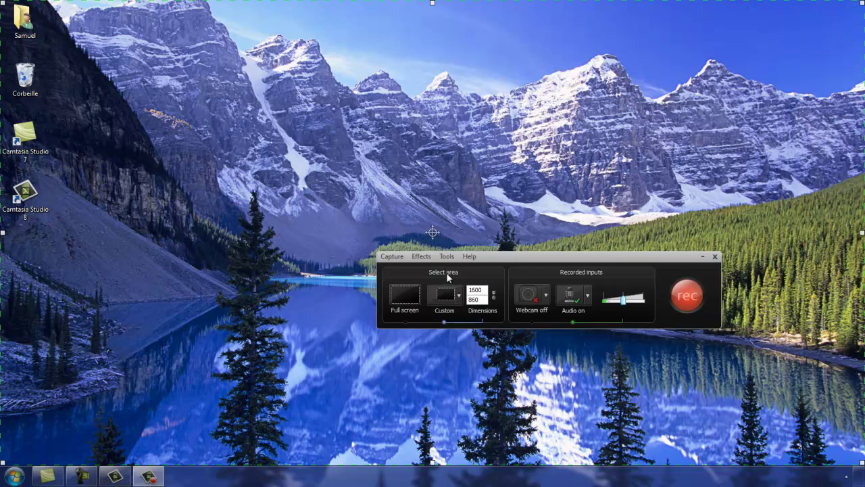
left_click(406, 304)
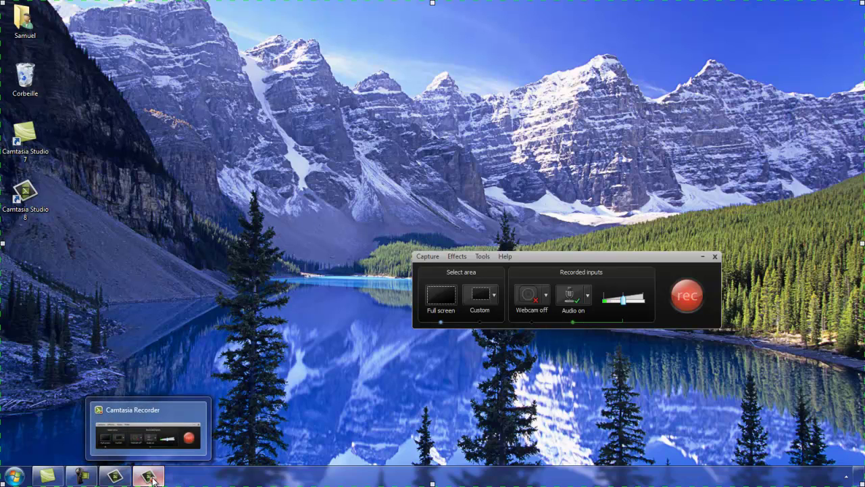
Step: Minimize the Camtasia Studio editor and nudge the recorder panel slightly higher
left_click(152, 480)
left_click(150, 478)
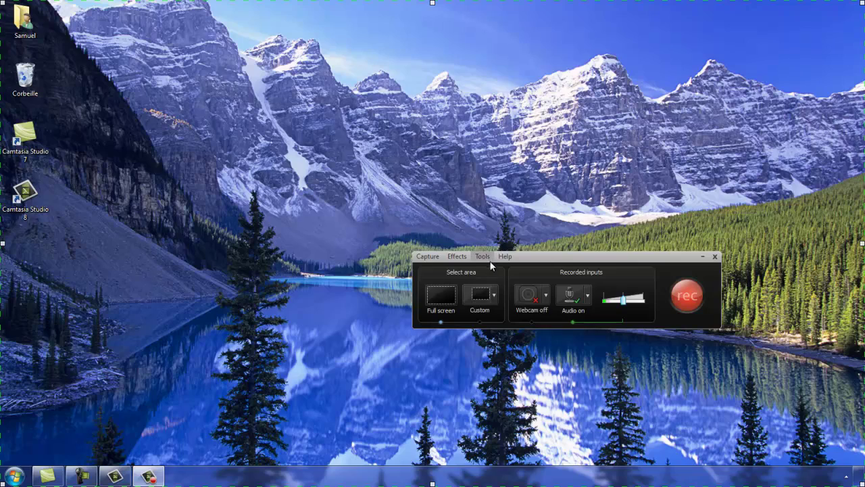
left_click(115, 478)
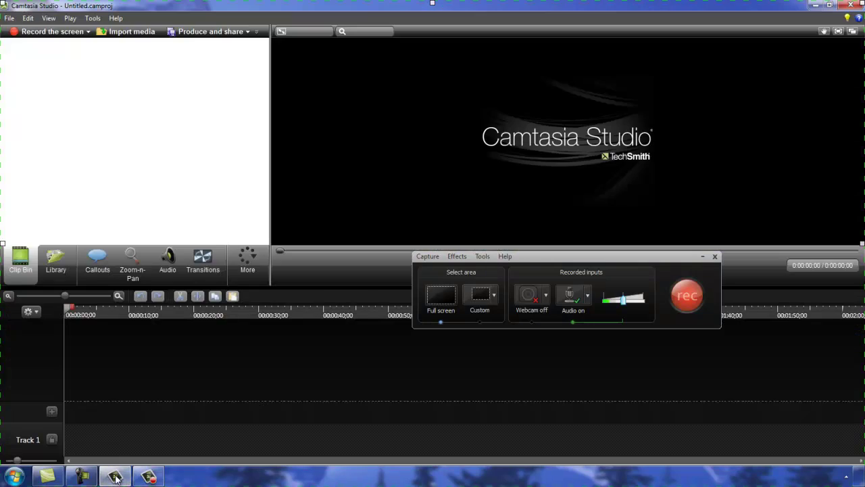
left_click(115, 477)
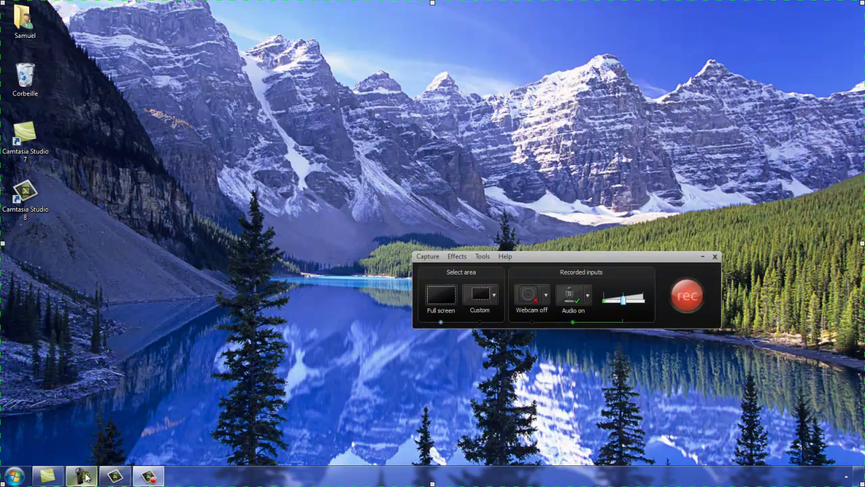
mouse_move(73, 478)
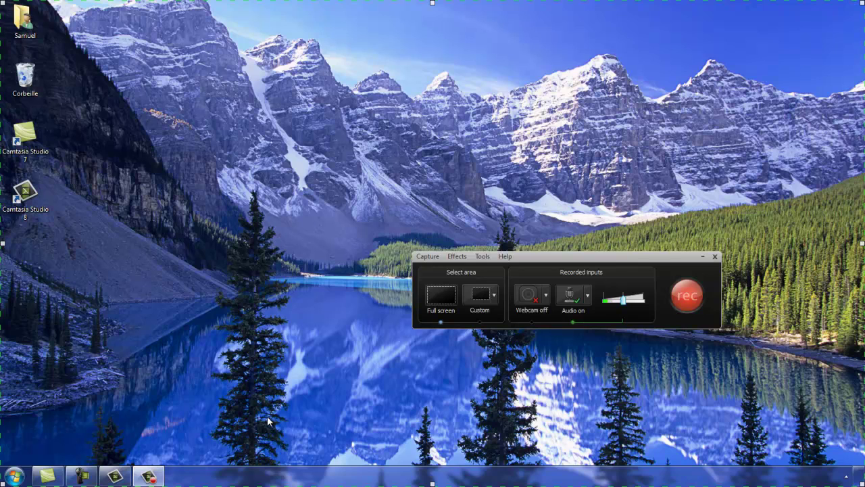
left_click_drag(545, 256, 552, 228)
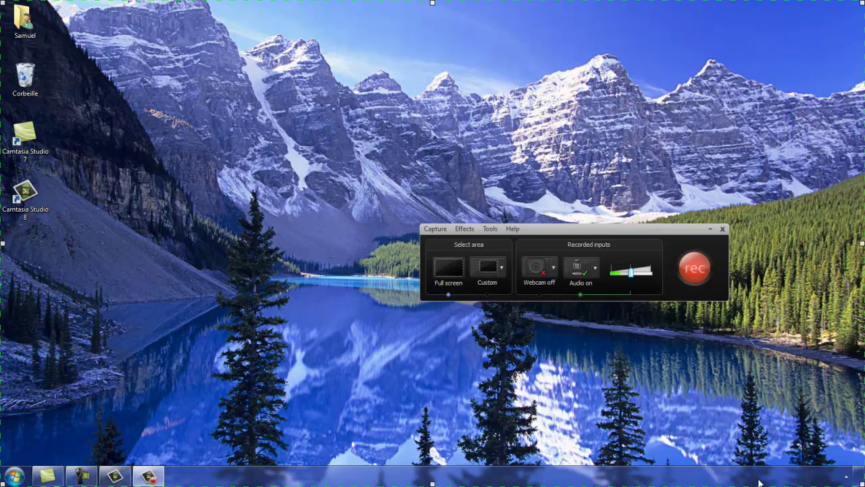
Step: Switch the capture area to Custom, widen the region, and try Lock to application
left_click(488, 293)
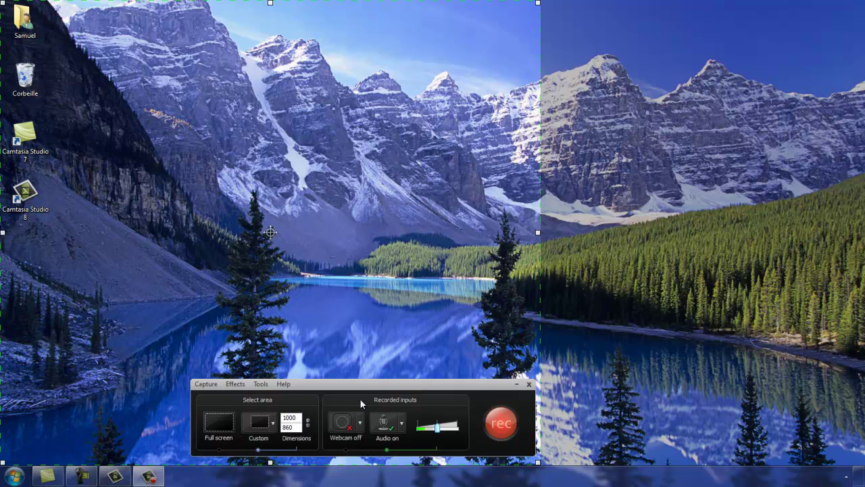
left_click_drag(538, 232, 864, 232)
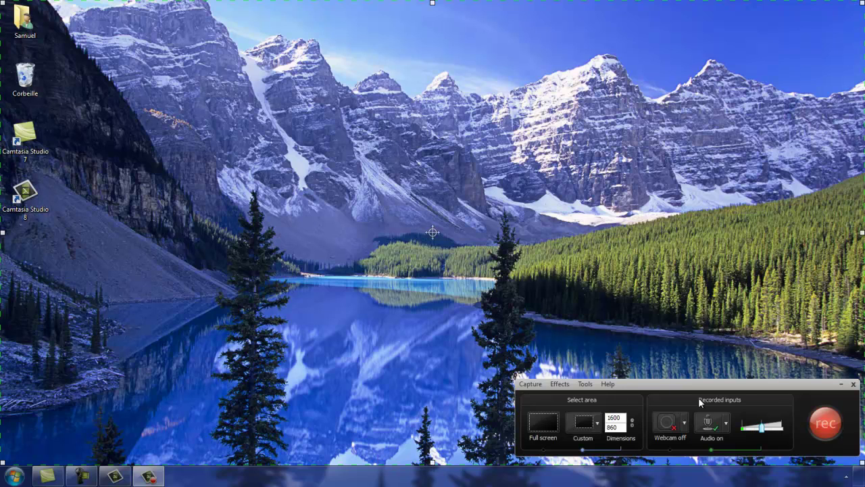
left_click(597, 422)
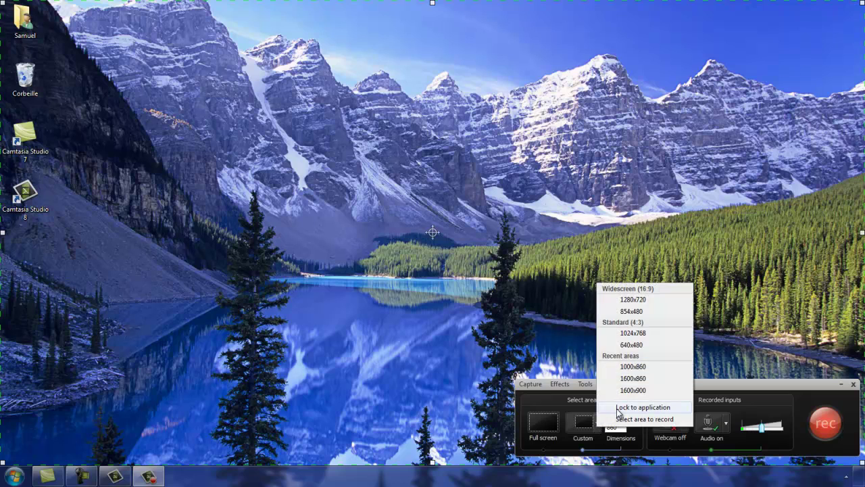
left_click(617, 408)
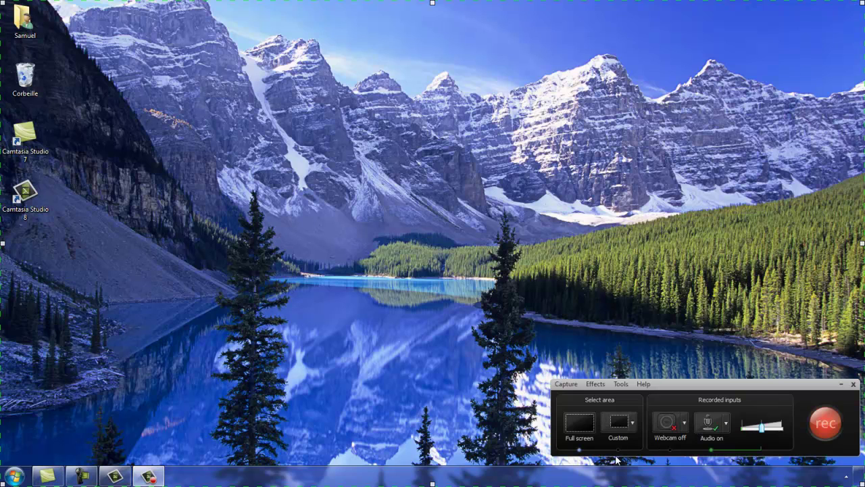
left_click(619, 423)
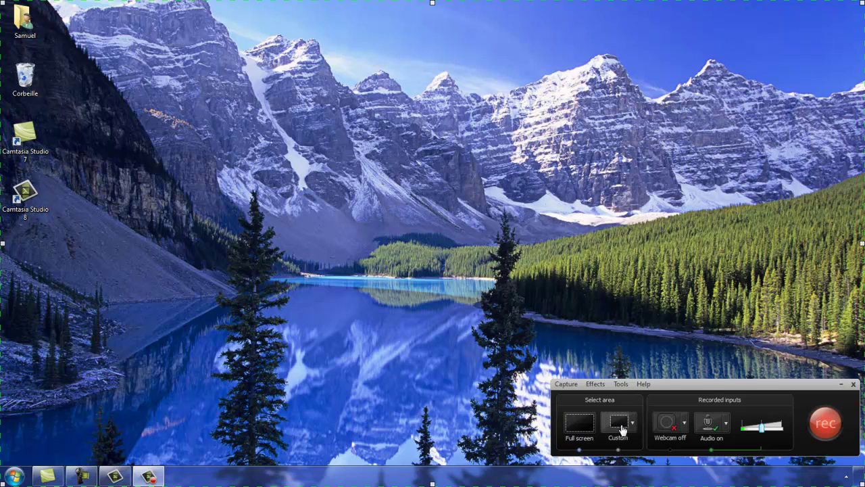
left_click(633, 424)
Step: Stretch the custom region to 1600 × 860, briefly previewing the webcam before turning it off
left_click(643, 407)
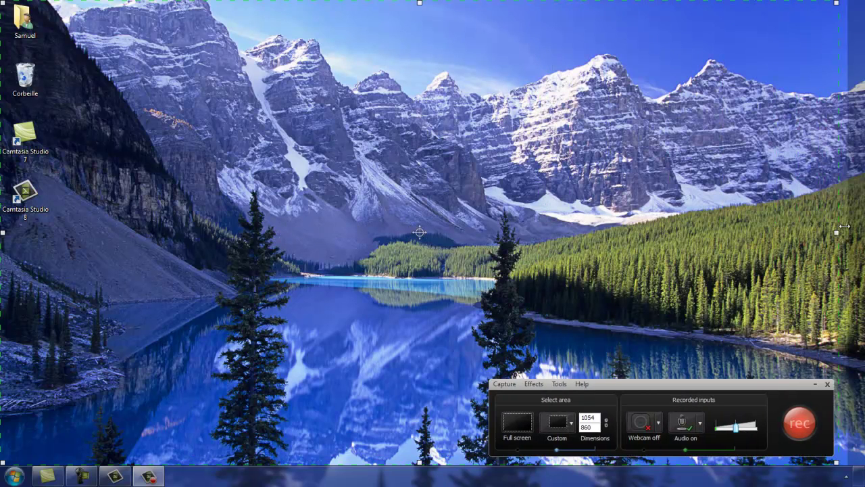
left_click_drag(538, 232, 863, 232)
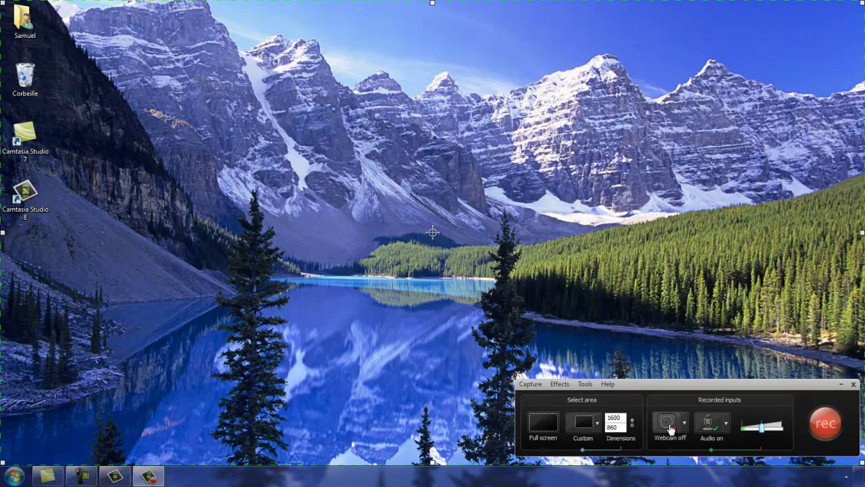
left_click(668, 425)
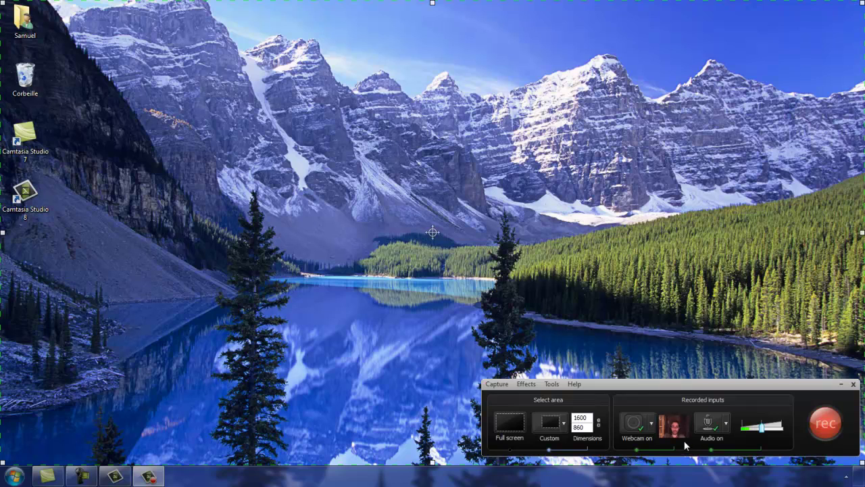
mouse_move(674, 428)
left_click(635, 424)
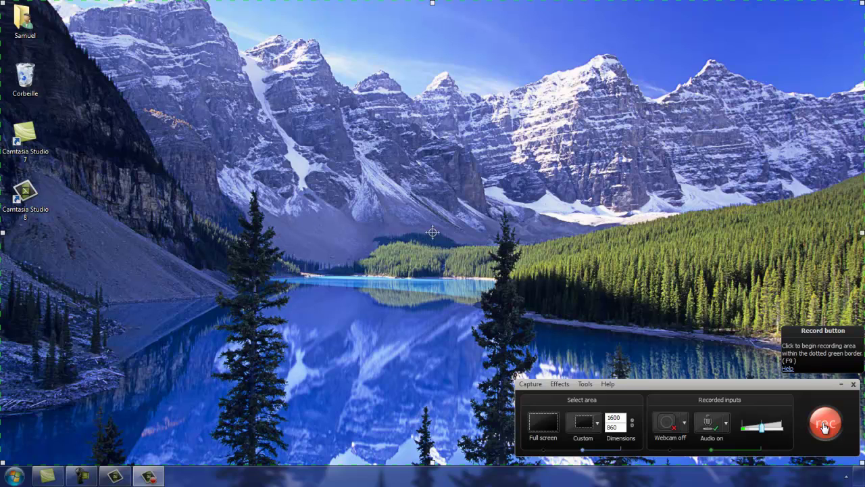
Step: Record the screen for about 44 seconds, moving the recording controls aside, then stop
left_click(825, 425)
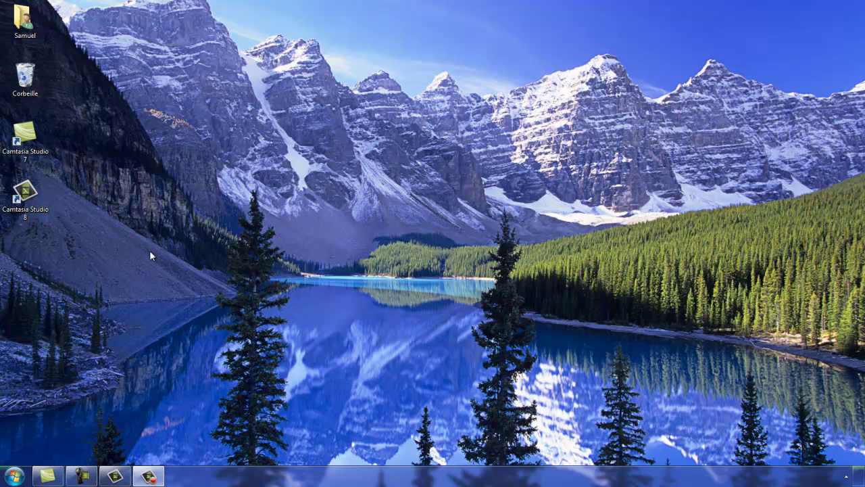
left_click(156, 477)
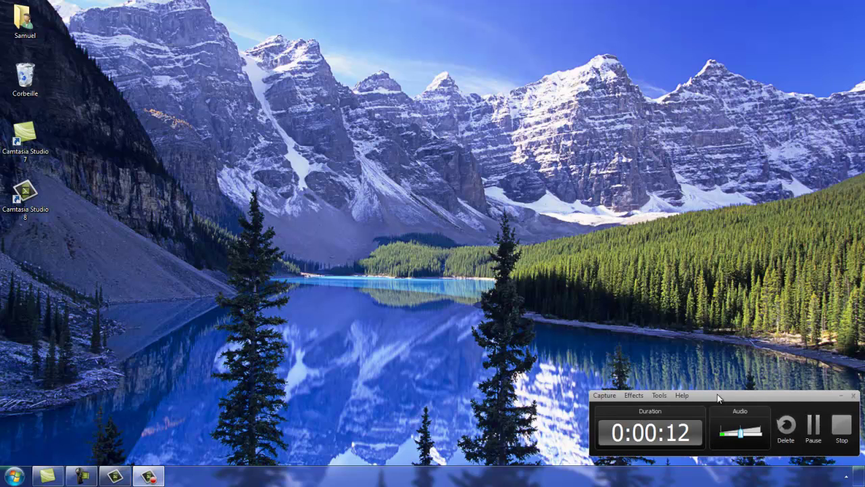
left_click_drag(718, 397, 441, 199)
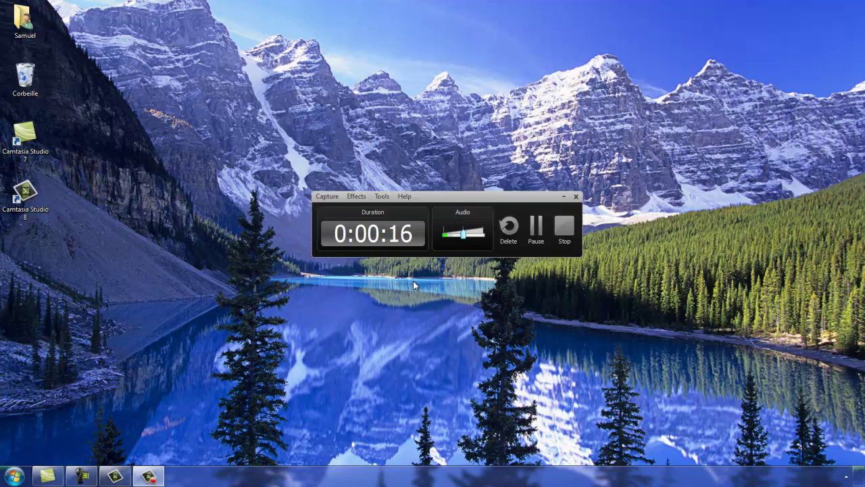
left_click(564, 196)
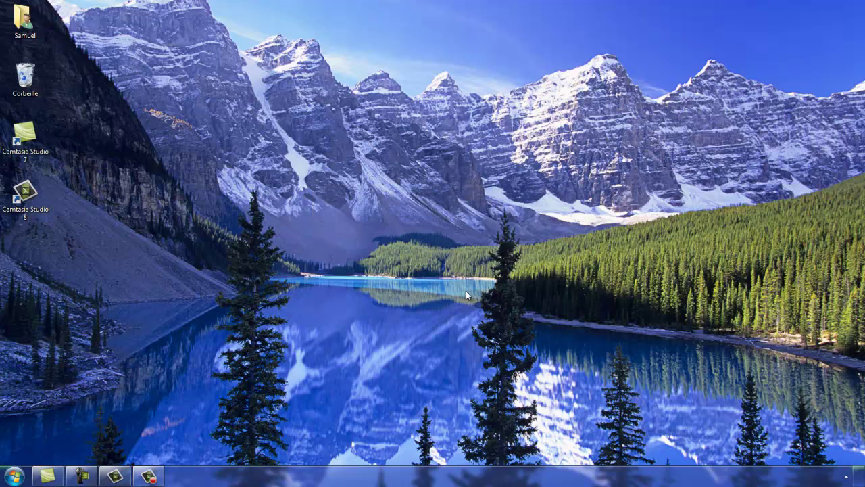
left_click(149, 476)
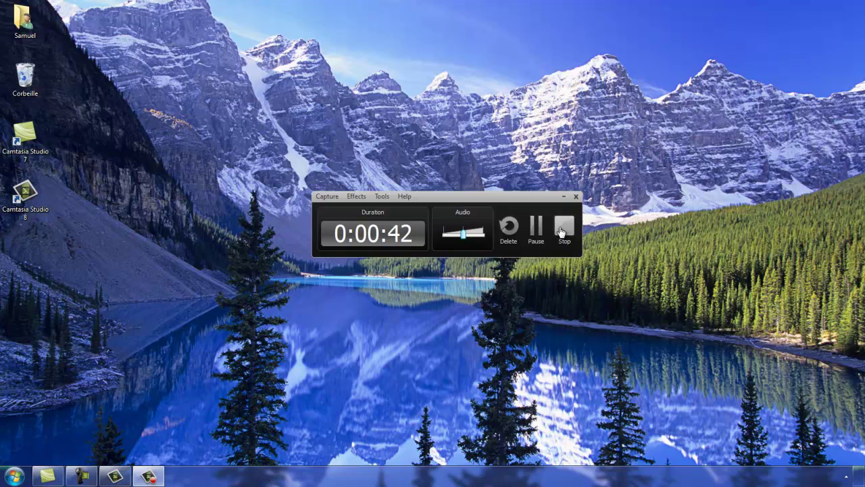
left_click(561, 231)
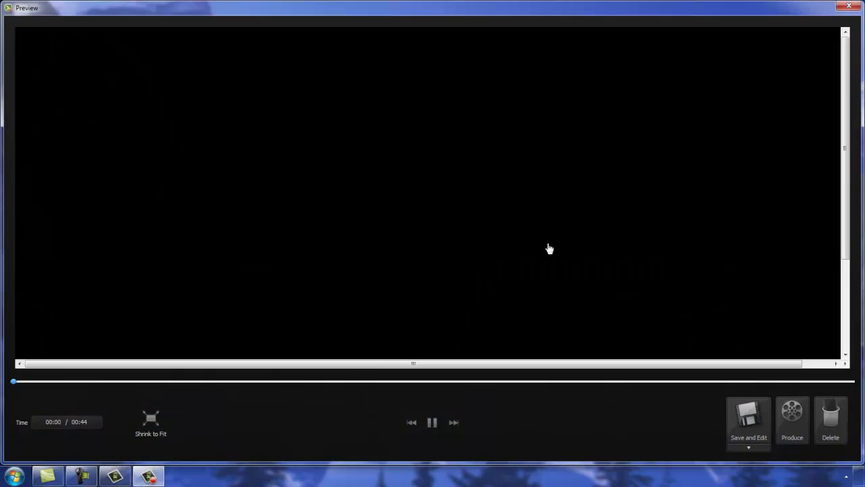
Step: Shrink the preview to fit, play the 44-second clip through, then choose Save and Edit
left_click(151, 423)
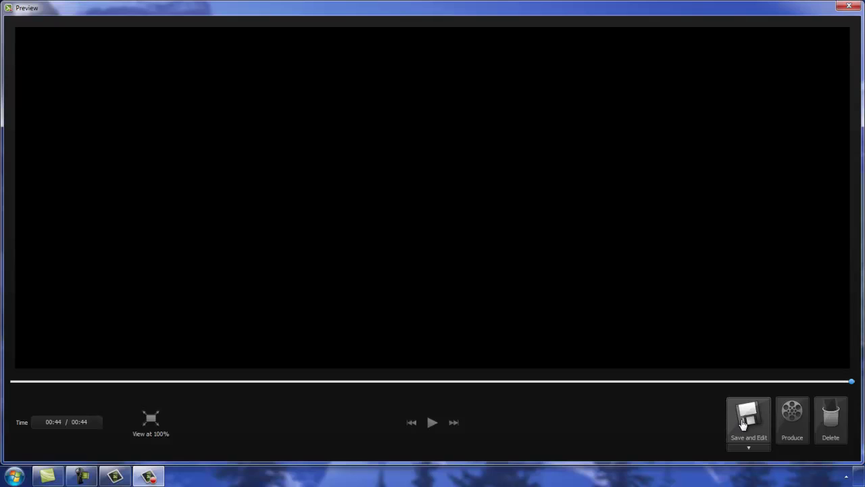
left_click(744, 419)
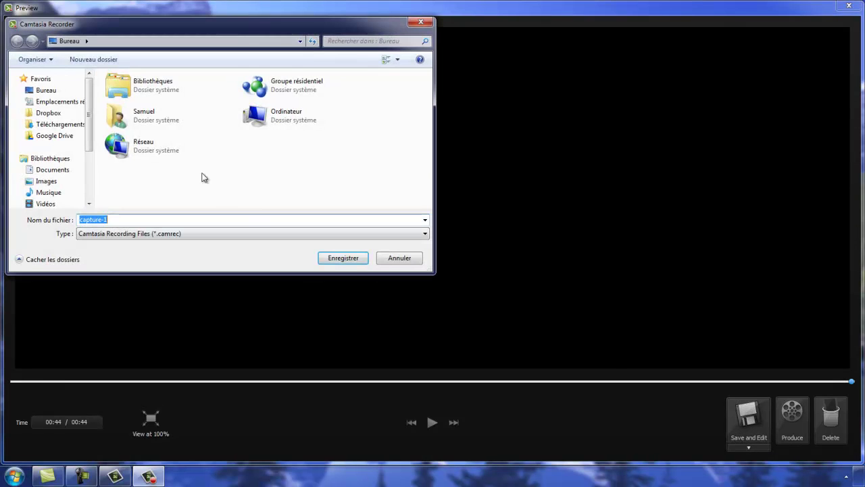
Step: Save the recording as capture-1.camrec in the Bureau folder
left_click(52, 93)
double_click(109, 220)
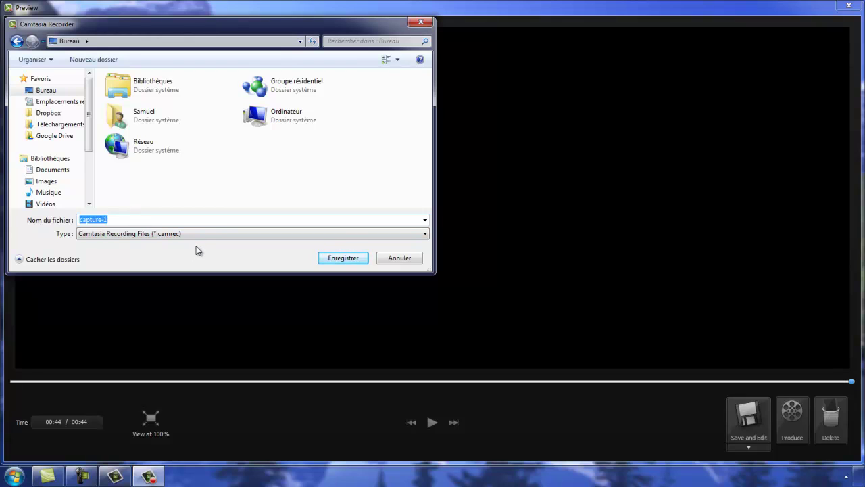
left_click(329, 258)
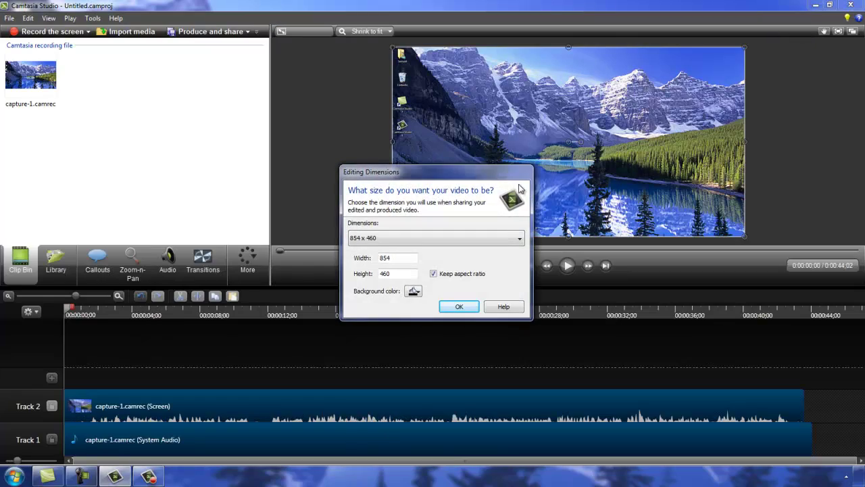
Step: Set the editing dimensions to 1280 × 720 with a black background and confirm
left_click(512, 240)
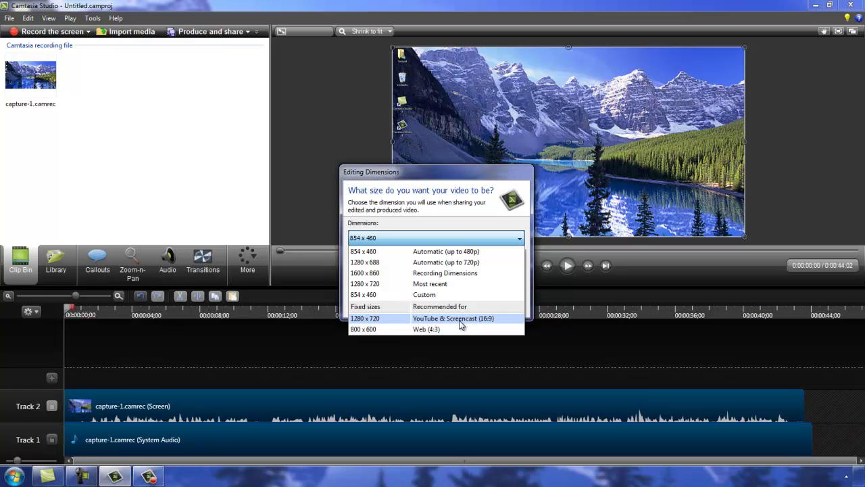
left_click(461, 325)
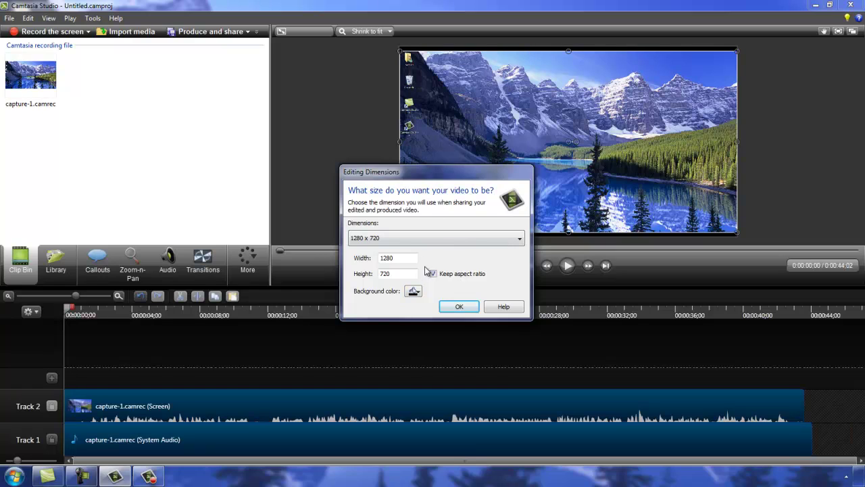
left_click(418, 292)
left_click(434, 315)
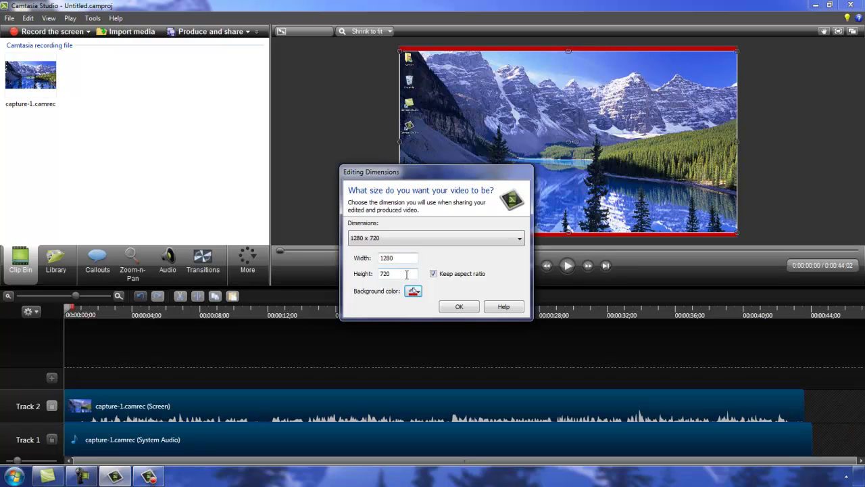
left_click(420, 292)
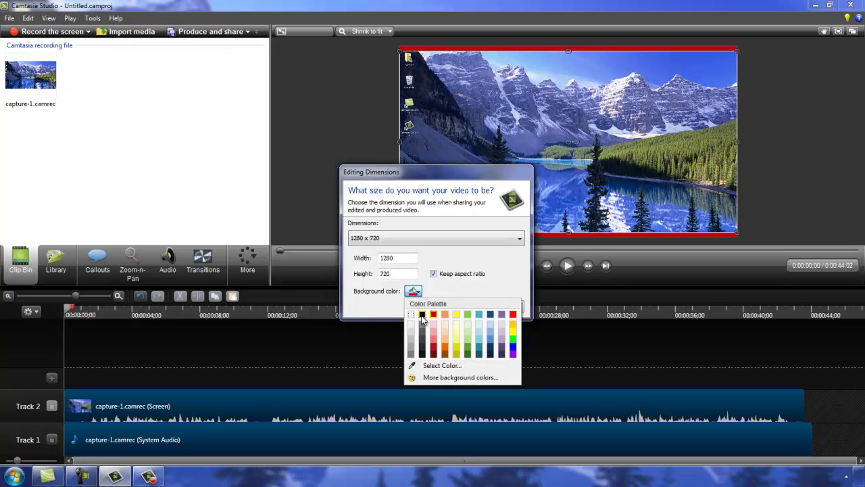
left_click(422, 319)
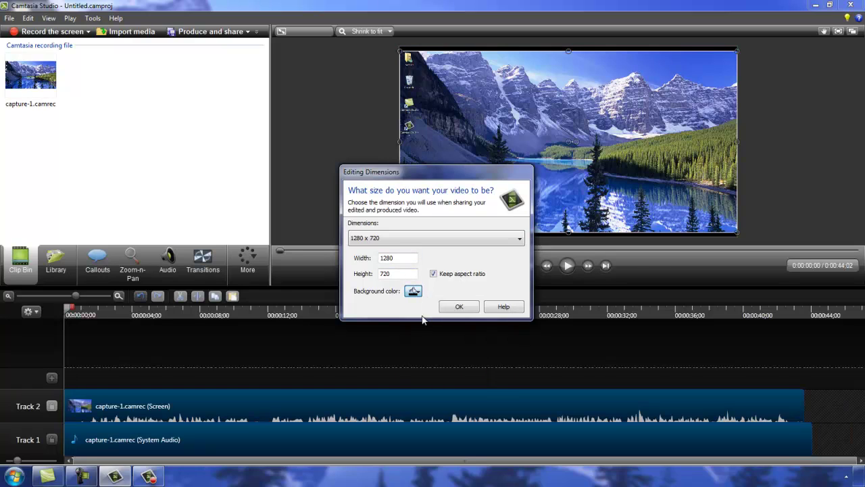
left_click(459, 308)
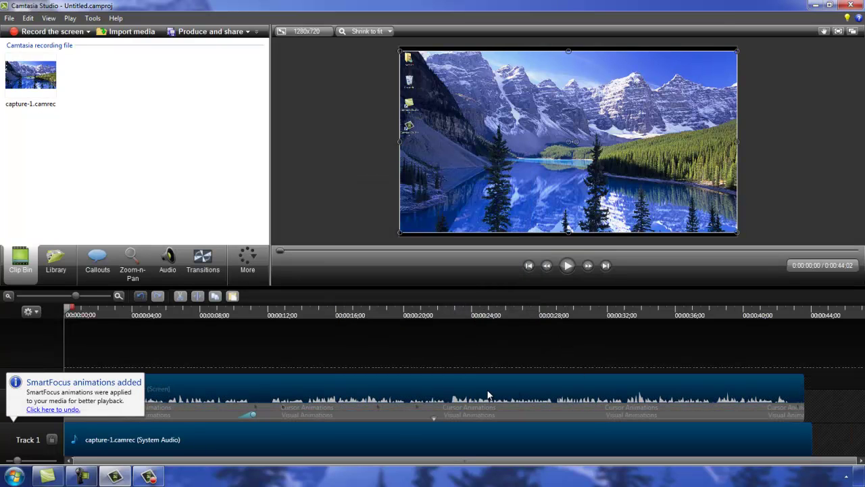
left_click(815, 11)
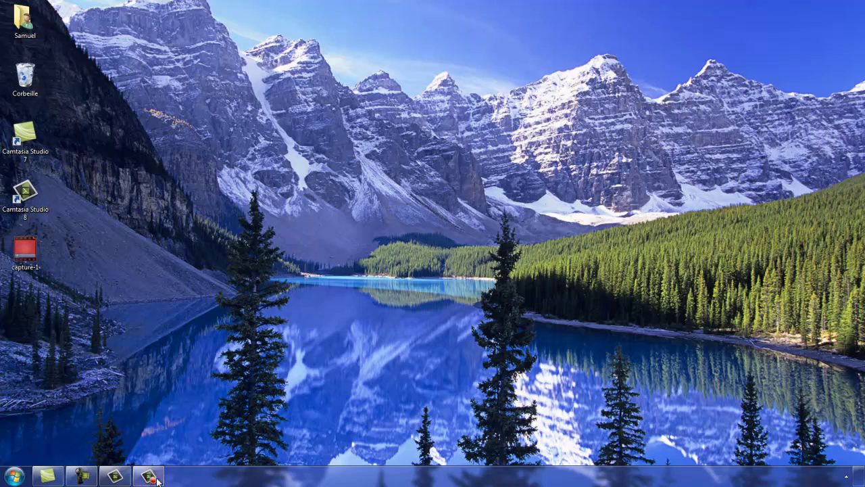
mouse_move(159, 479)
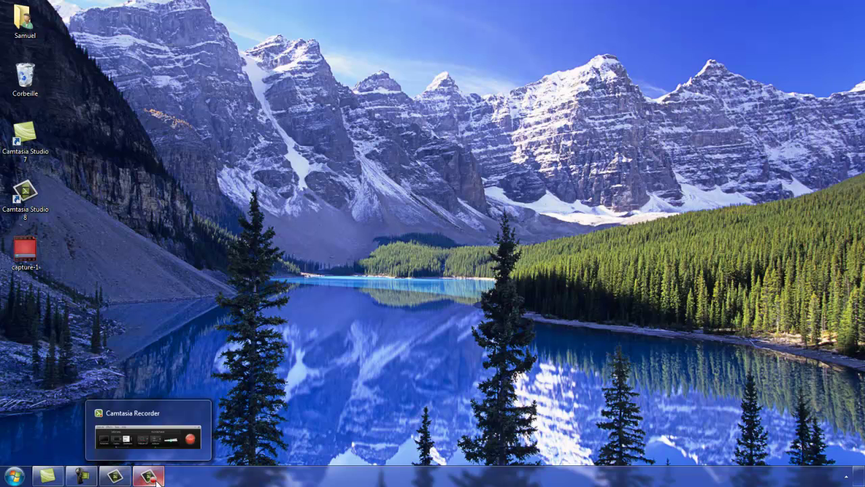
left_click(151, 476)
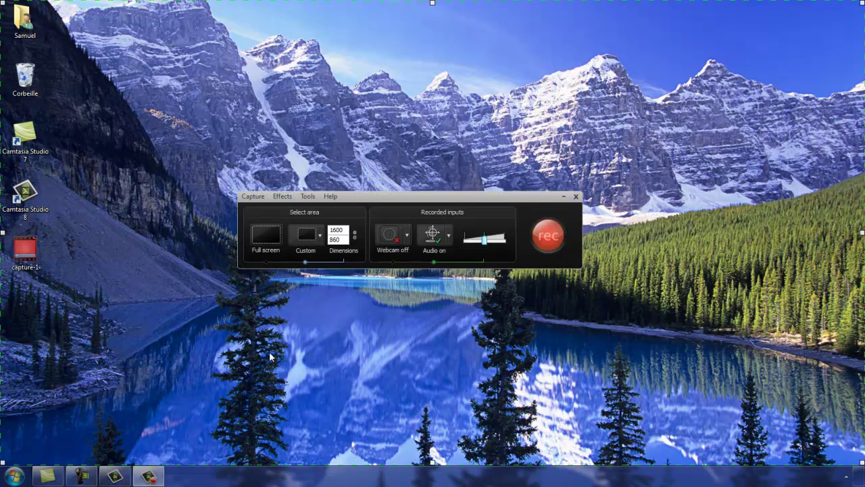
left_click(549, 220)
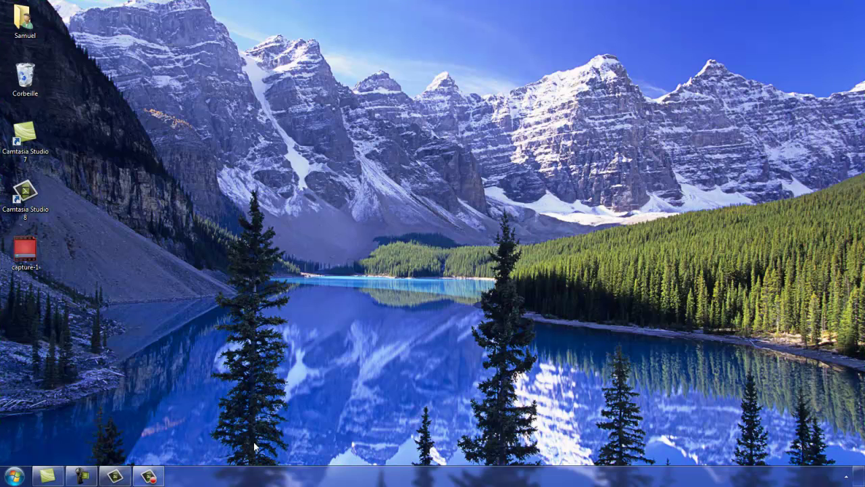
Step: Bring the Camtasia Studio editor back up and select the system audio clip on Track 1
left_click(115, 476)
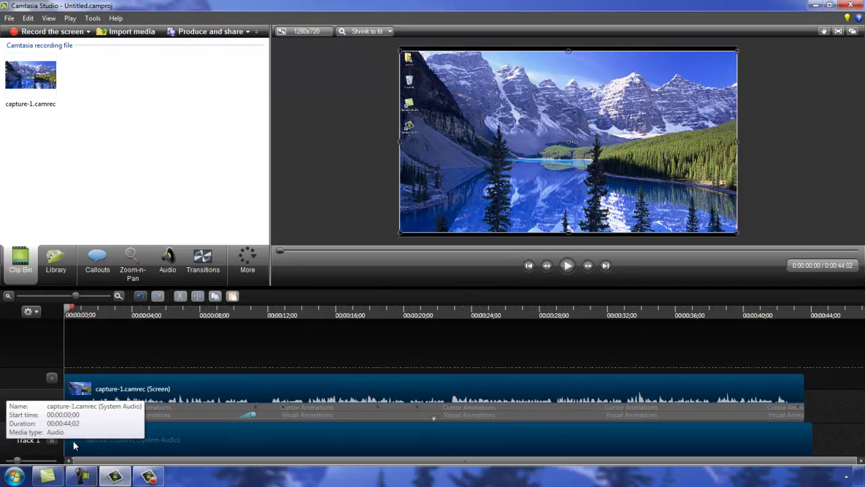
left_click(204, 440)
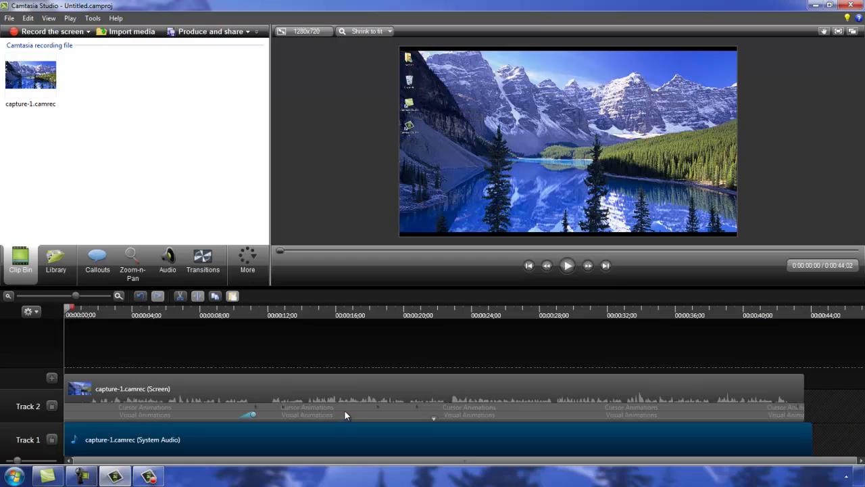
Step: Drag the Track 2 clip's zoom animation edge earlier, open its 80% to 100% scale properties, and preview it
left_click(346, 389)
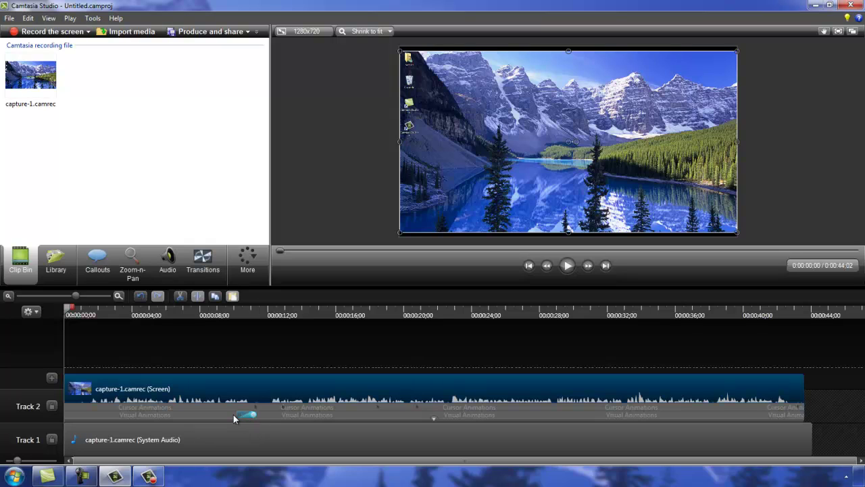
left_click_drag(235, 415, 211, 415)
left_click(237, 415)
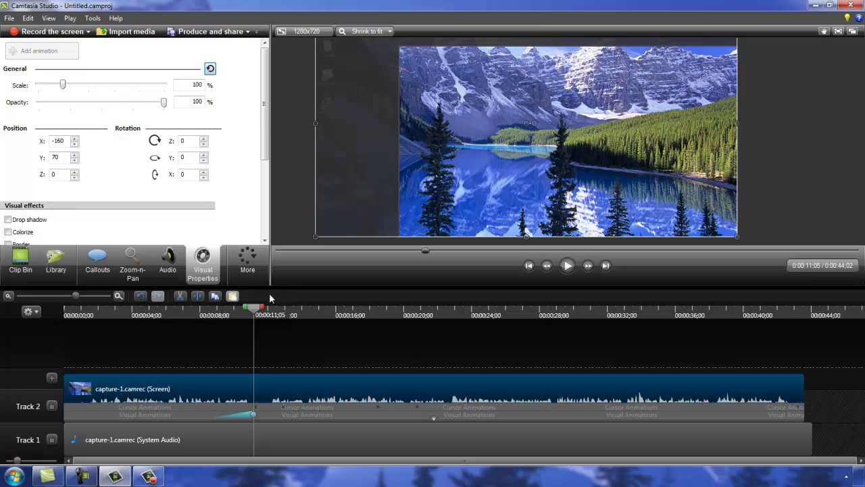
mouse_move(255, 309)
left_mouse_down()
mouse_move(216, 317)
mouse_move(210, 311)
left_mouse_up()
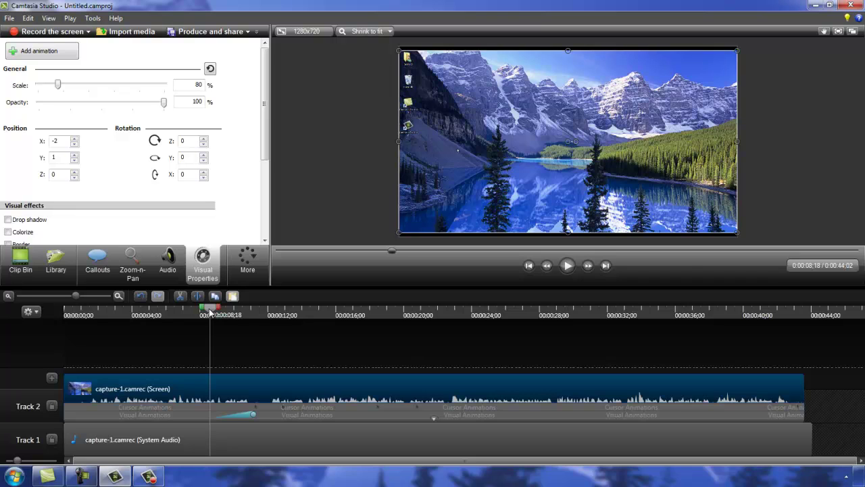
left_click_drag(210, 311, 61, 315)
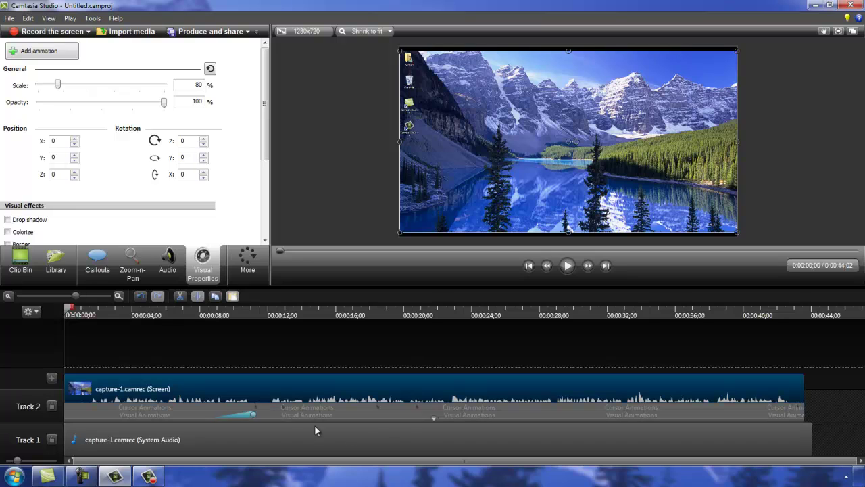
Step: Collapse the Track 2 clip's animation rows and skim the first twelve seconds
left_click(433, 418)
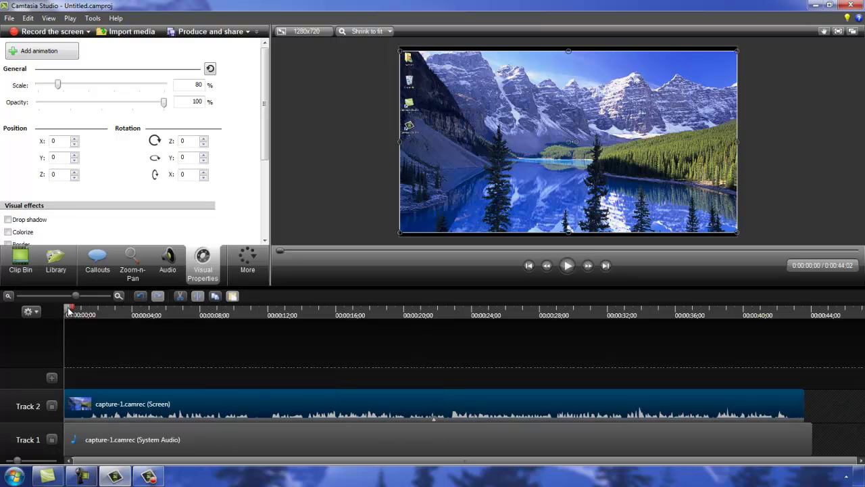
mouse_move(68, 311)
left_mouse_down()
mouse_move(285, 317)
mouse_move(67, 326)
left_mouse_up()
Step: Insert an empty Track 3 above Track 2 and zoom the timeline out slightly
left_click(52, 378)
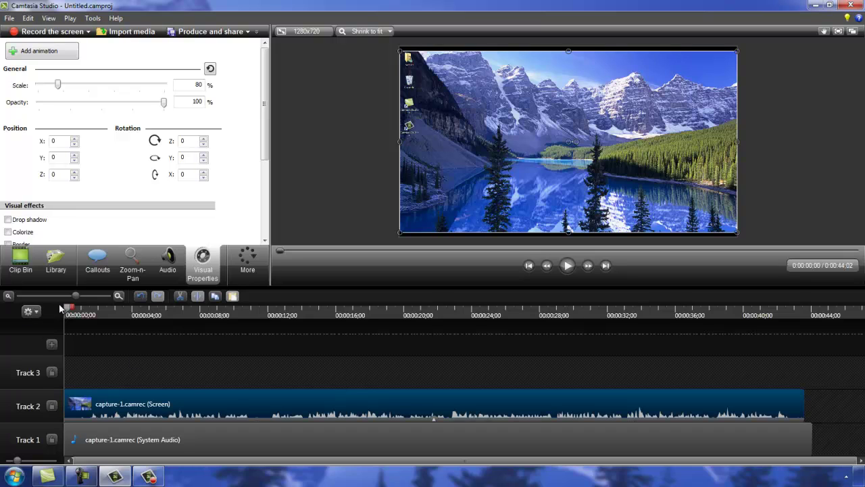
mouse_move(77, 296)
left_mouse_down()
mouse_move(84, 295)
mouse_move(73, 295)
left_mouse_up()
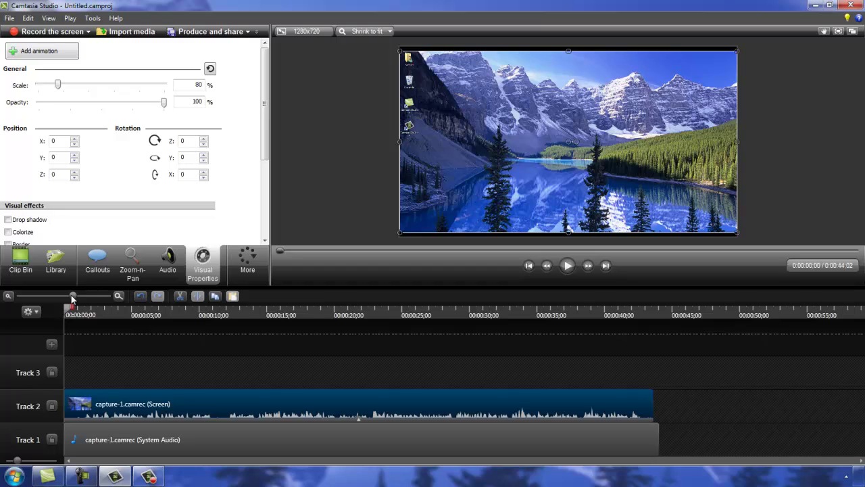
Step: Zoom the timeline out to fit the whole clip, then skim ahead through the recording
left_click_drag(72, 297, 103, 298)
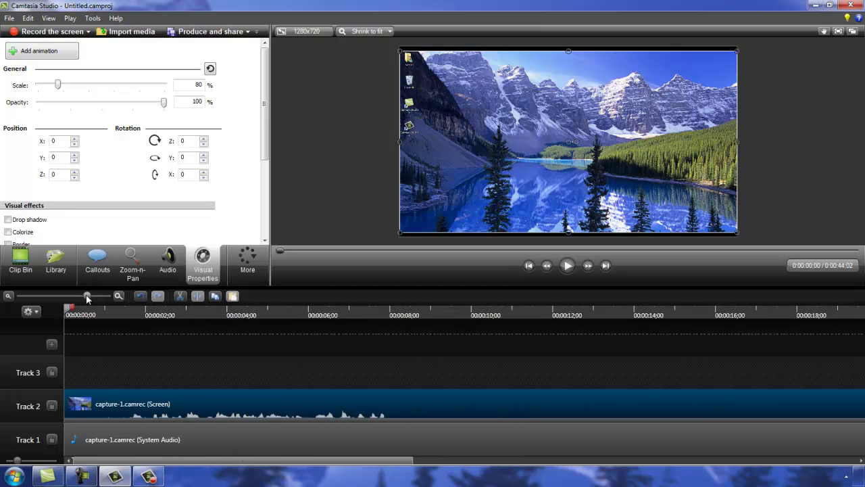
mouse_move(103, 298)
left_mouse_down()
mouse_move(70, 298)
mouse_move(154, 309)
left_mouse_up()
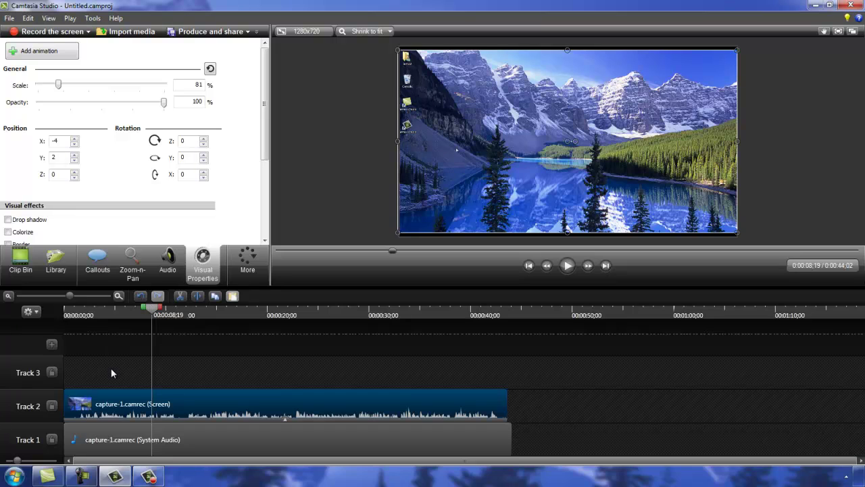
mouse_move(151, 314)
left_mouse_down()
mouse_move(311, 323)
mouse_move(343, 315)
left_mouse_up()
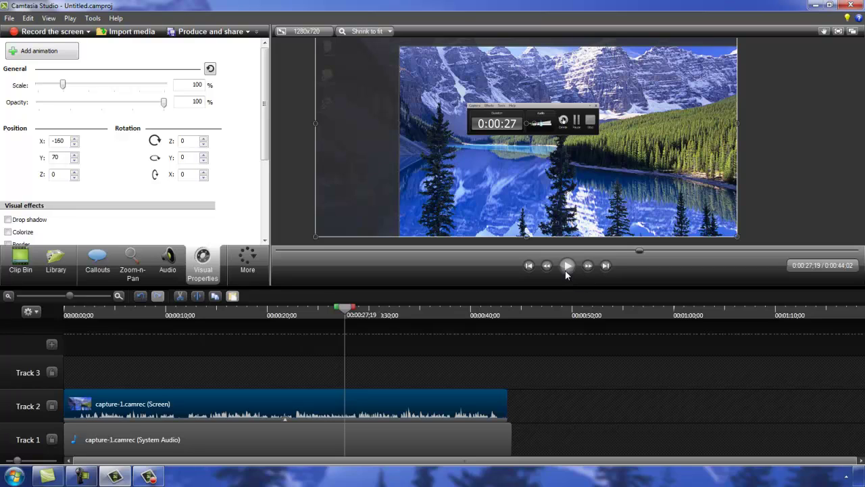
Step: Briefly play, return the playhead to about 0:27, and start a timeline selection toward 0:34
left_click(567, 271)
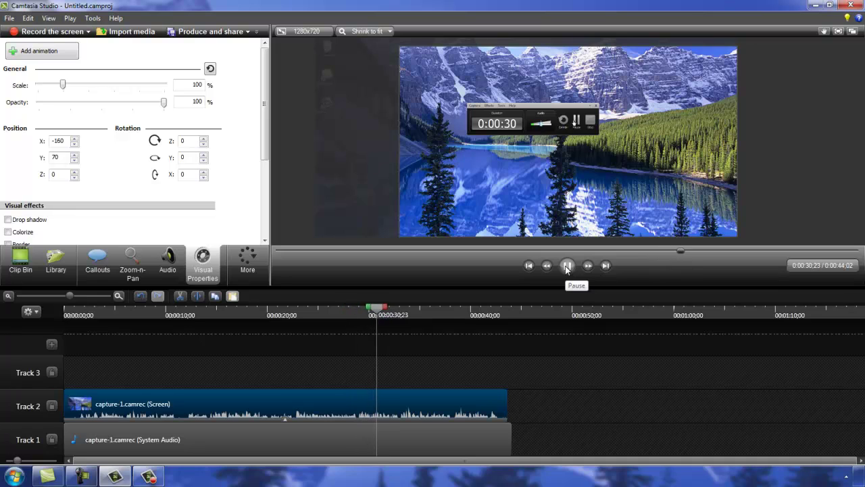
left_click(567, 266)
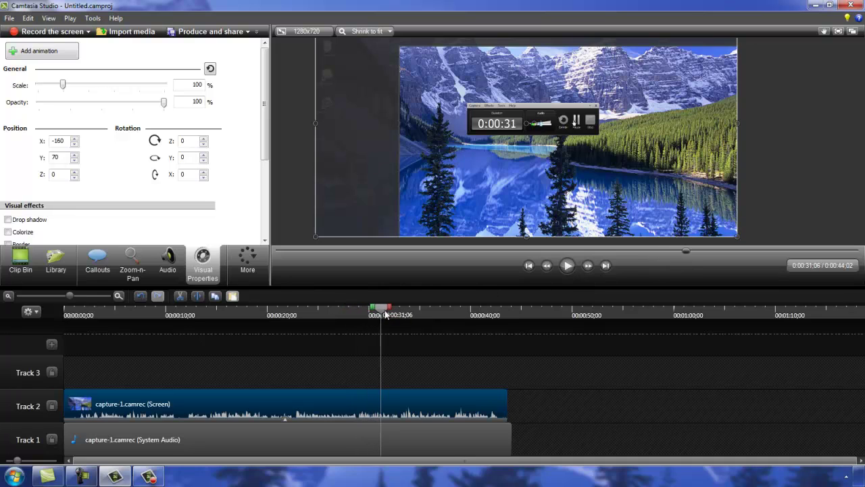
left_click_drag(383, 309, 331, 318)
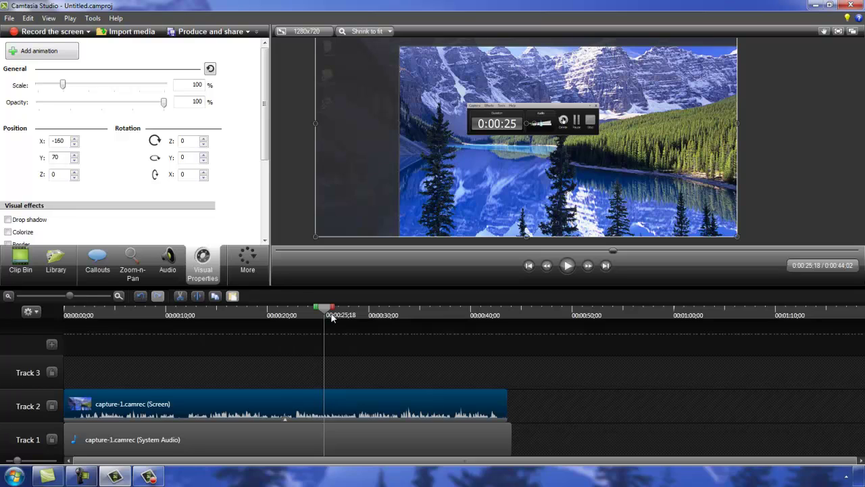
mouse_move(331, 307)
left_mouse_down()
mouse_move(418, 309)
mouse_move(351, 311)
left_mouse_up()
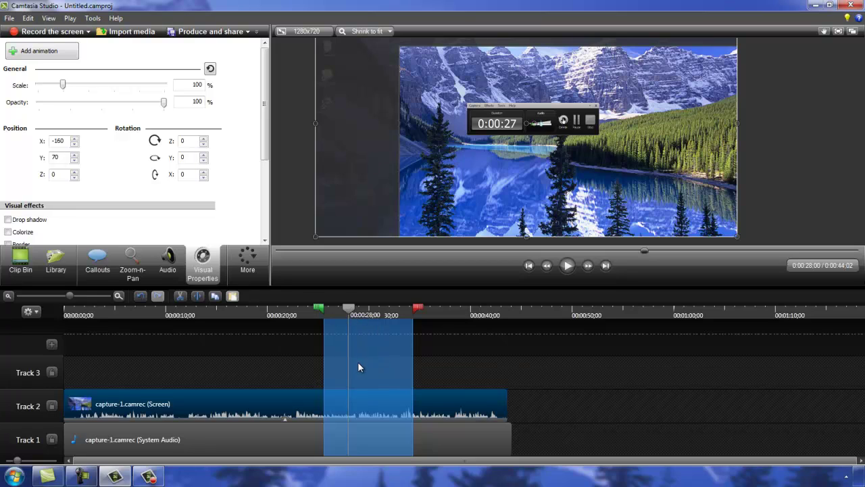
left_click_drag(318, 309, 289, 310)
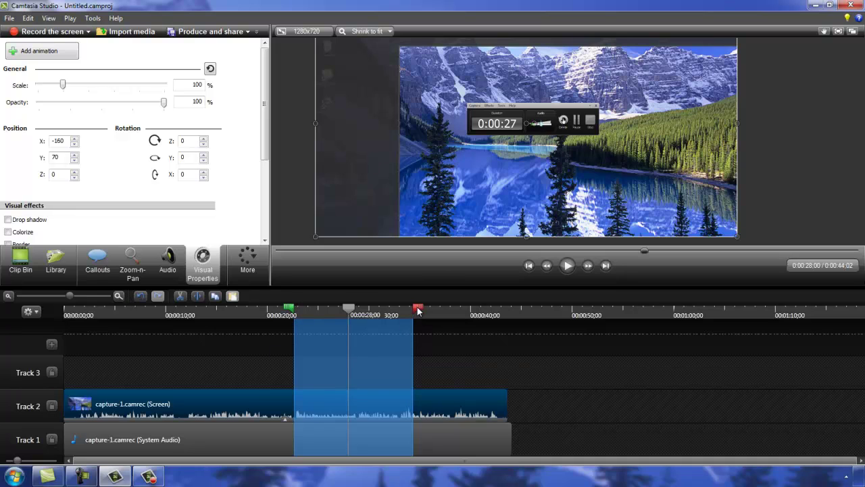
left_click_drag(418, 309, 457, 311)
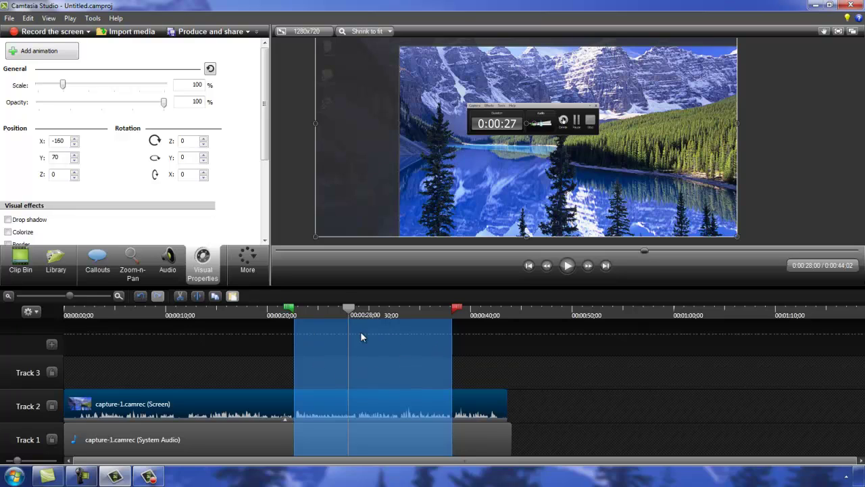
left_click(178, 295)
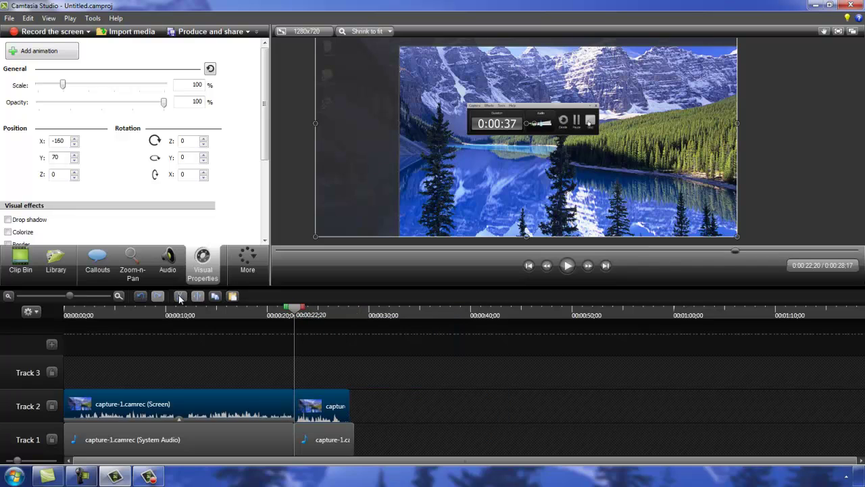
left_click(264, 309)
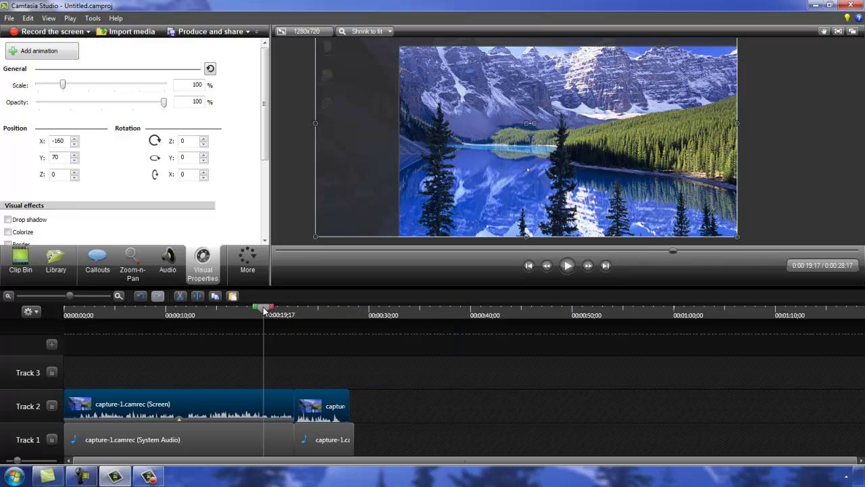
left_click(568, 266)
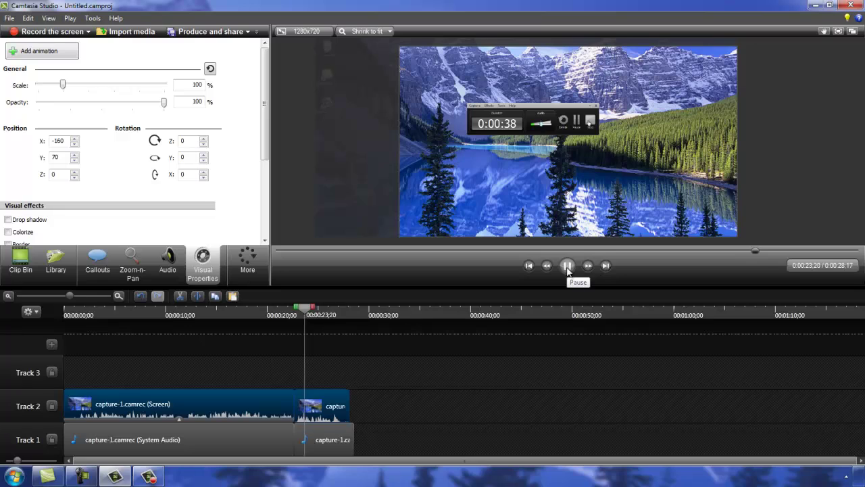
left_click(568, 269)
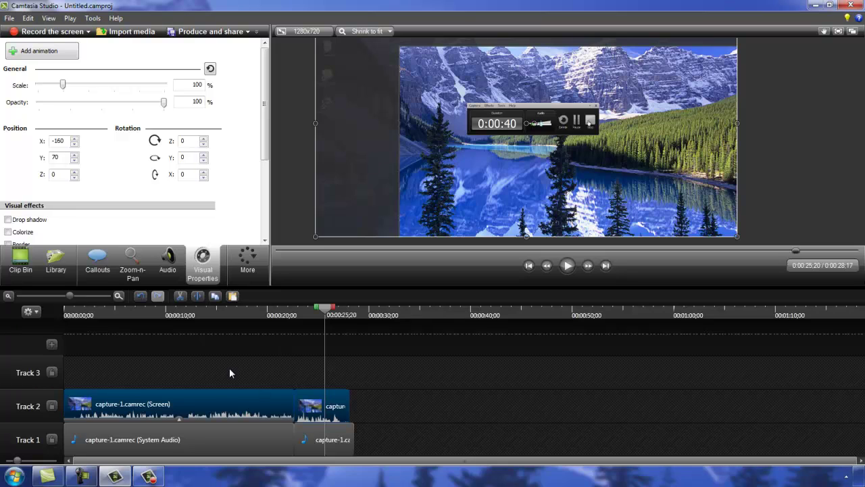
left_click(141, 296)
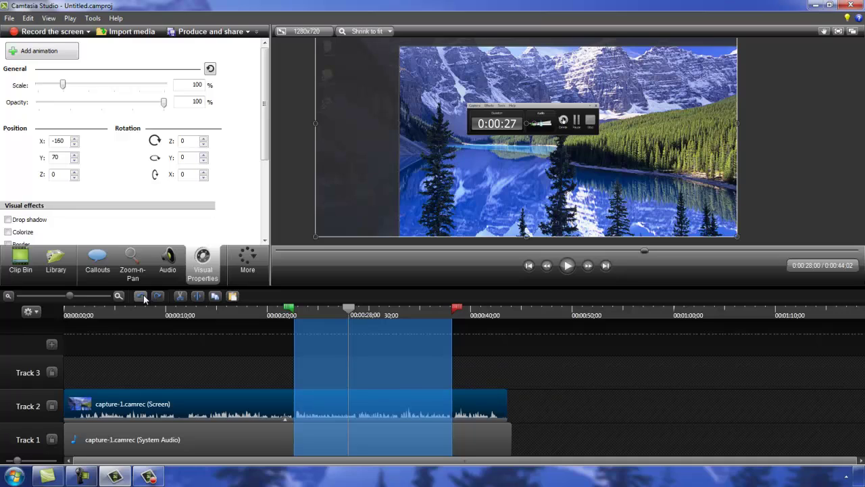
left_click(349, 312)
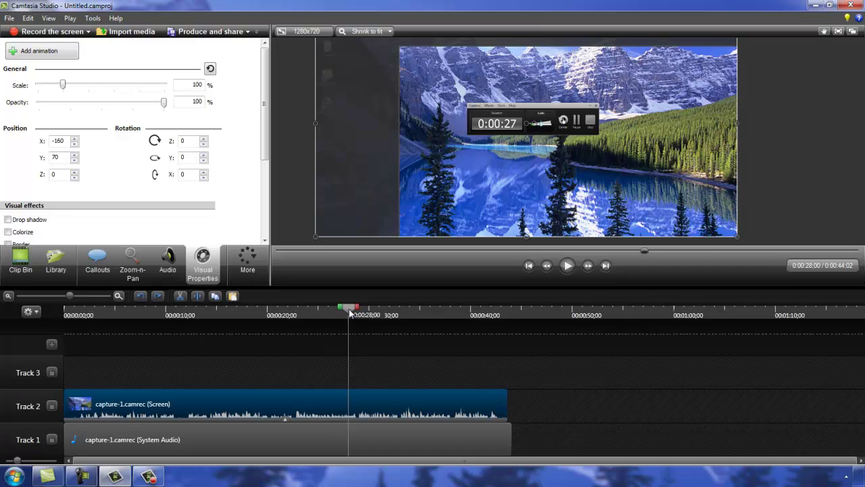
Step: Rewind the playhead to 0:00:18;22 and show the Clip Bin with capture-1.camrec
left_click_drag(350, 312, 256, 330)
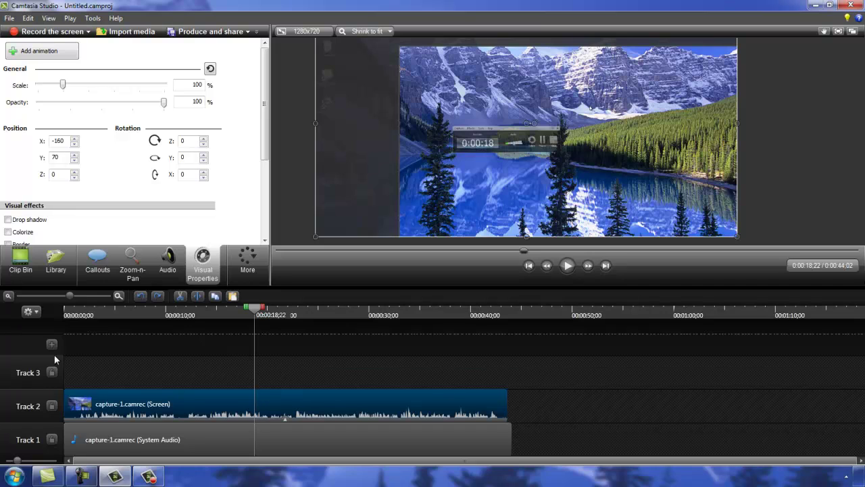
left_click(28, 266)
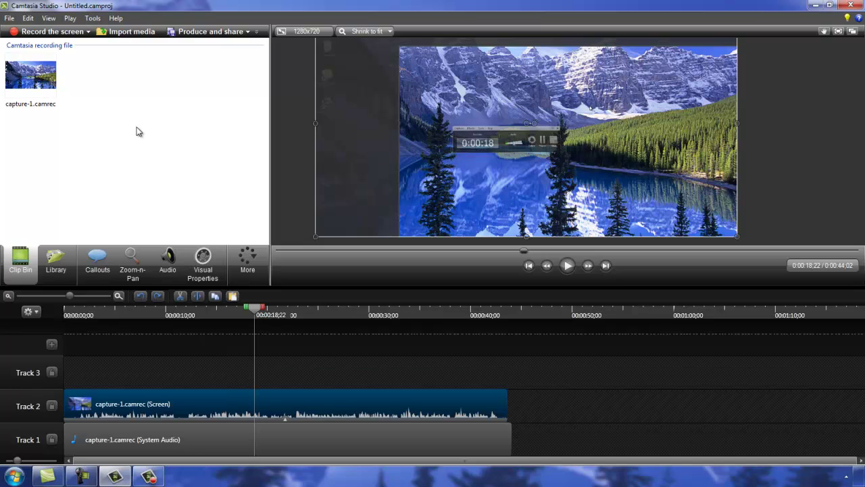
Step: Expand Music - Amity in the Library and briefly preview the 2:54 Full Song track
left_click(67, 260)
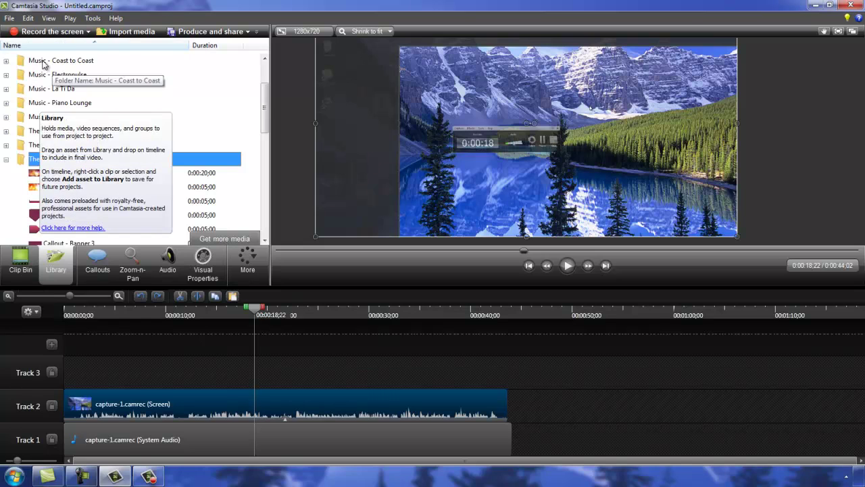
scroll(54, 84, "up", 2)
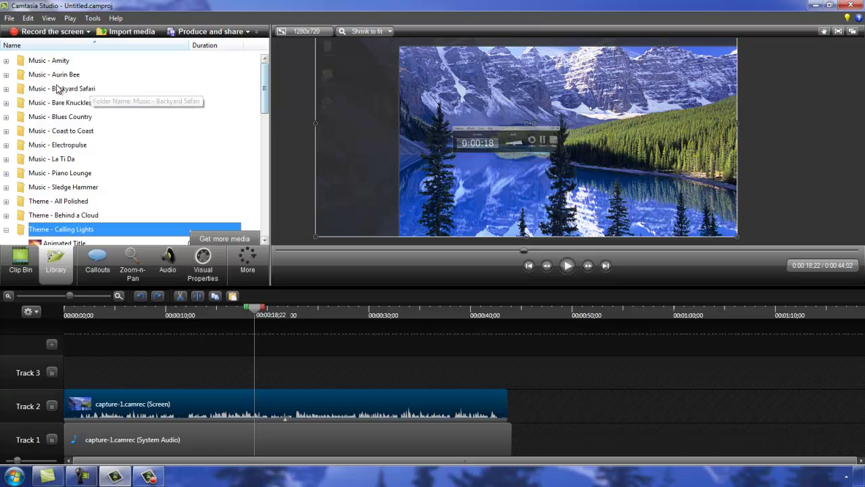
left_click(59, 60)
left_click(6, 62)
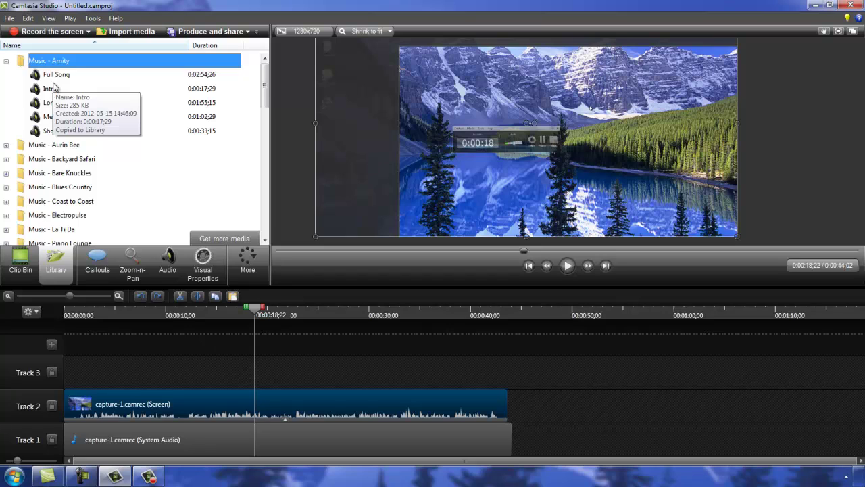
left_click(57, 74)
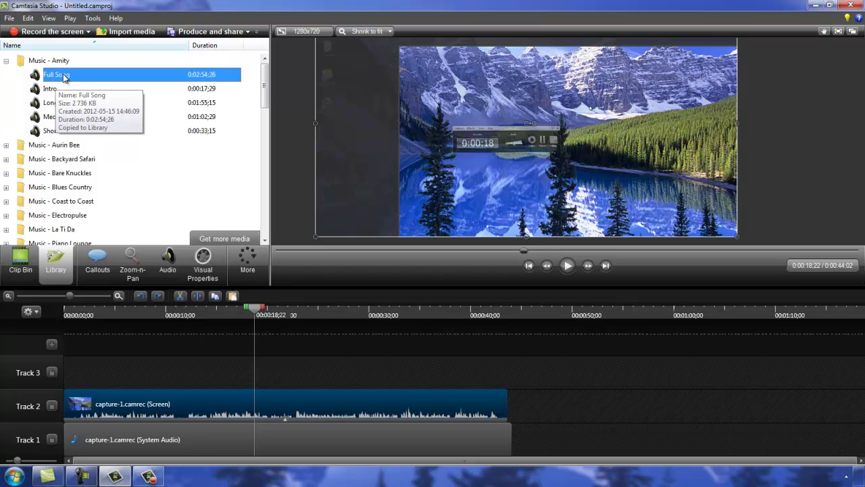
double_click(60, 74)
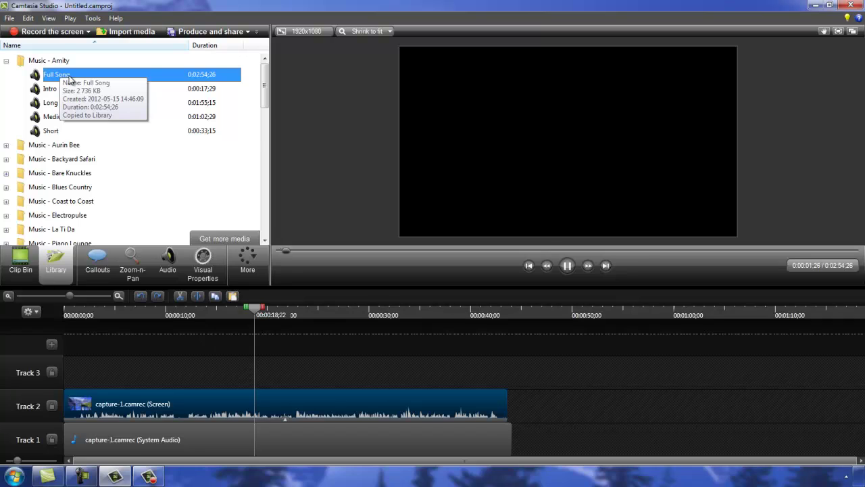
left_click(568, 265)
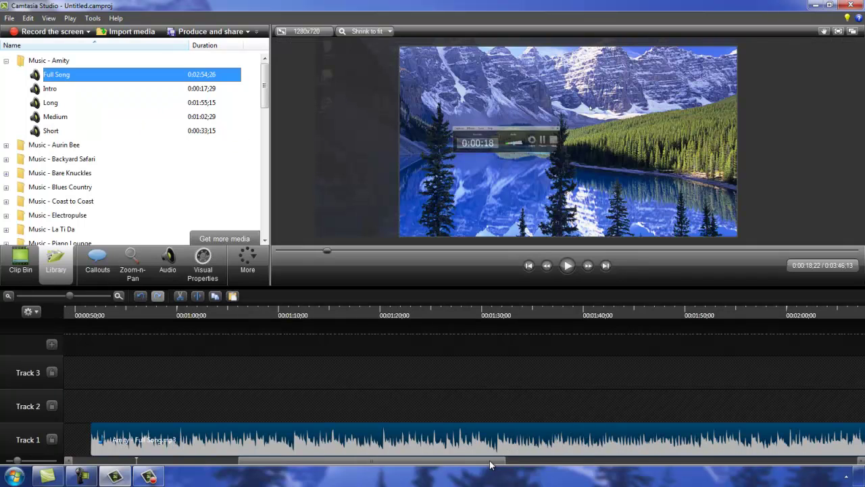
Step: Place Amity - Full Song.mp3 on Track 1 starting at 0:44;02, right after the system audio
left_click_drag(494, 462, 284, 464)
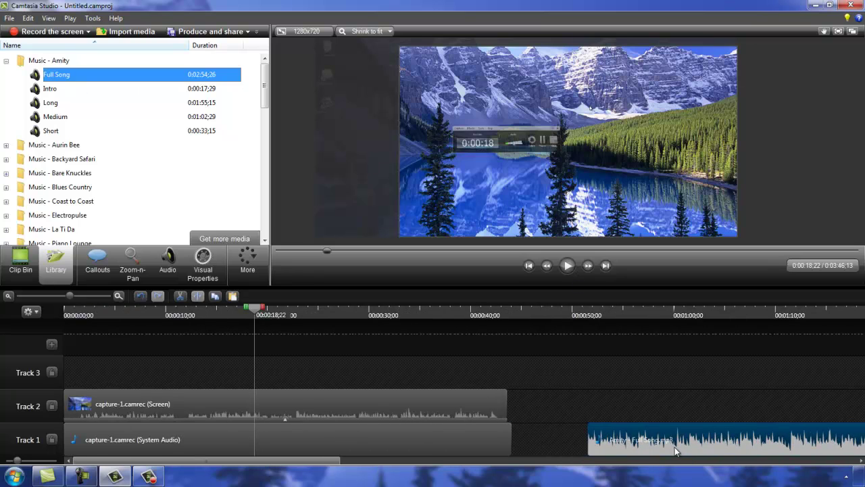
left_click_drag(720, 440, 636, 446)
left_click(505, 440)
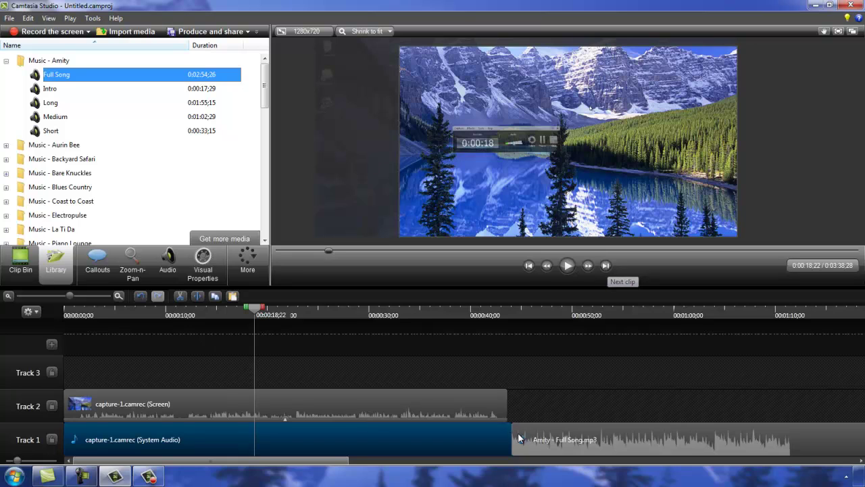
left_click(607, 266)
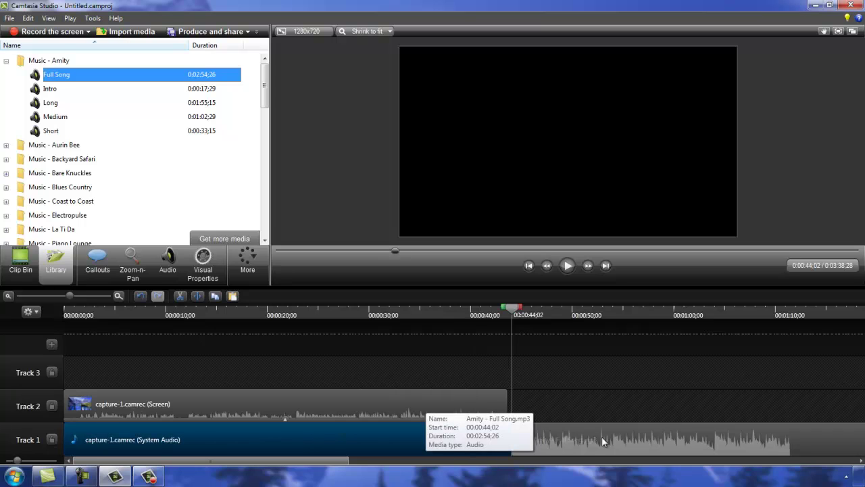
mouse_move(562, 442)
left_mouse_down()
mouse_move(592, 442)
mouse_move(578, 438)
left_mouse_up()
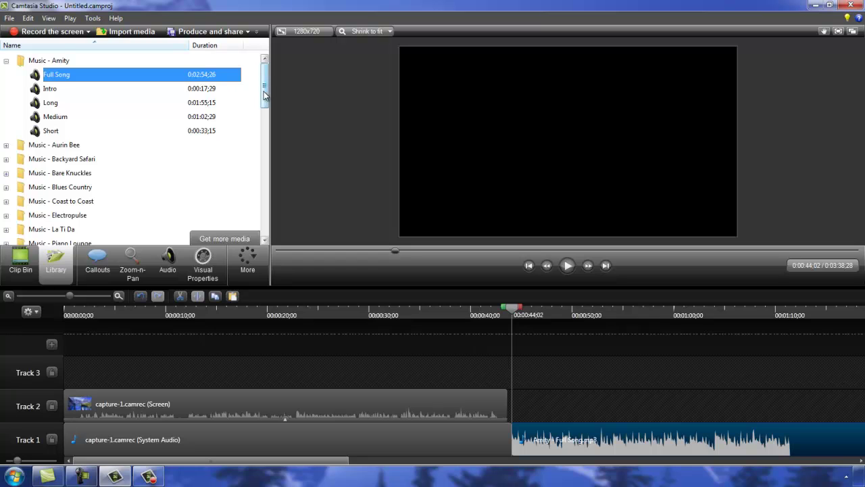
left_click_drag(265, 96, 263, 141)
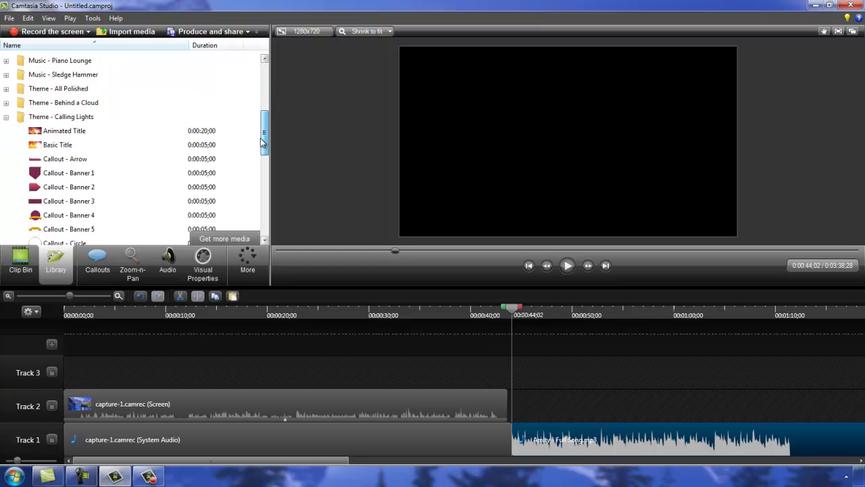
Step: Preview the Calling Lights Animated Title and drop it onto Track 2 after the screen clip
left_click(67, 131)
left_click(68, 130)
left_click(36, 135)
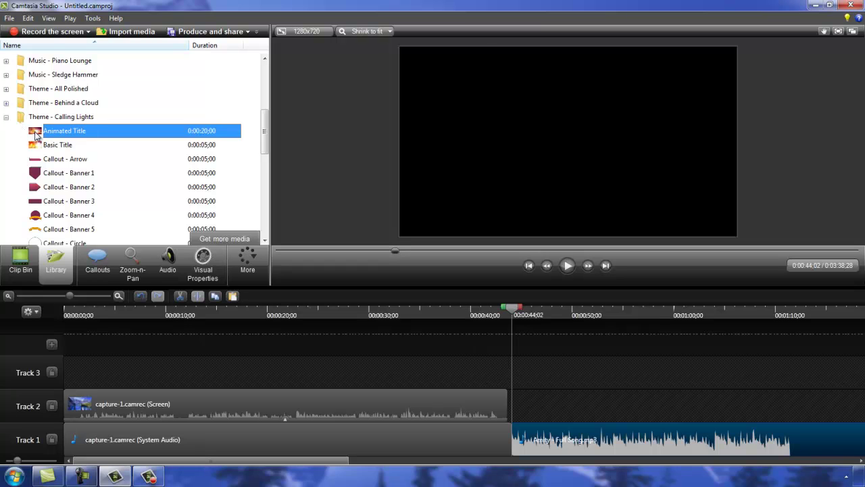
double_click(36, 135)
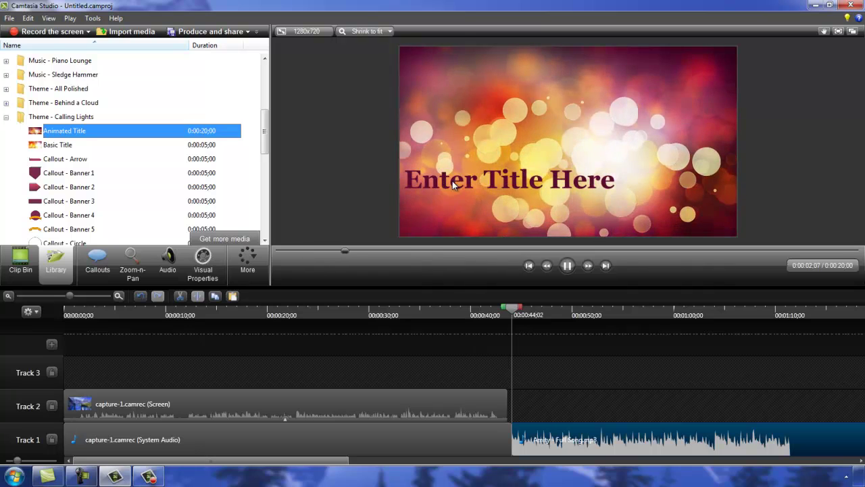
left_click(64, 135)
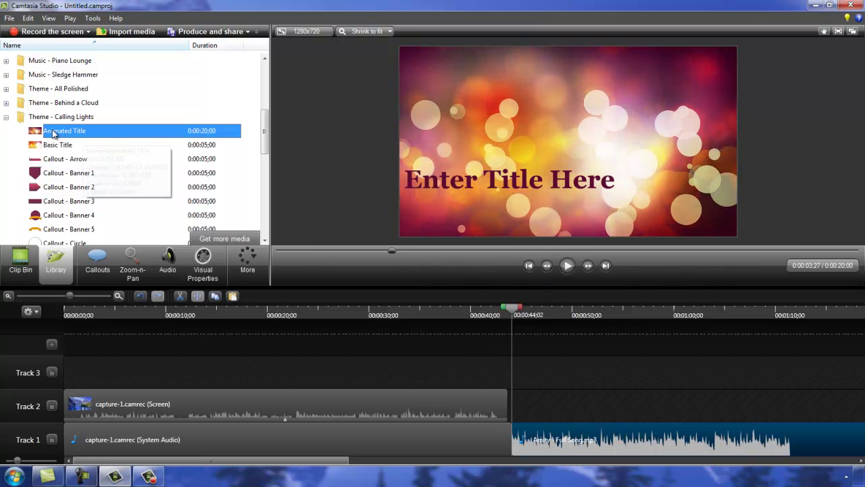
mouse_move(67, 138)
left_mouse_down()
mouse_move(275, 228)
mouse_move(522, 372)
left_mouse_up()
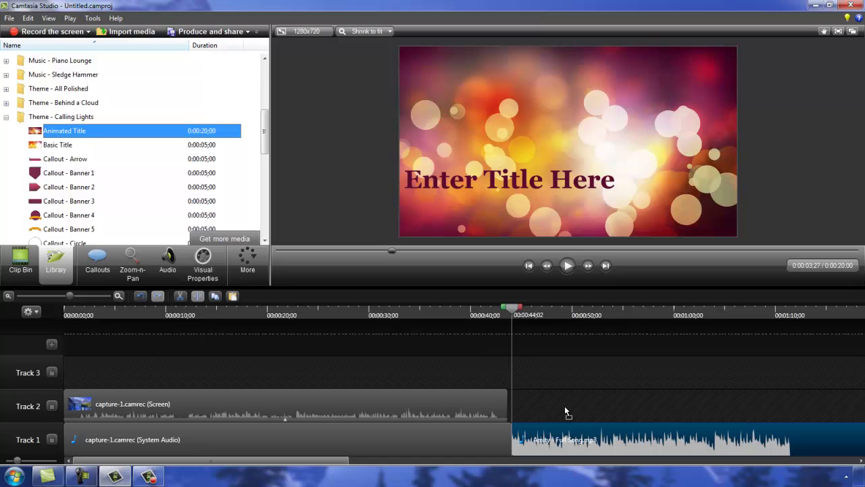
mouse_move(564, 406)
left_mouse_down()
mouse_move(562, 381)
mouse_move(565, 401)
mouse_move(530, 404)
left_mouse_up()
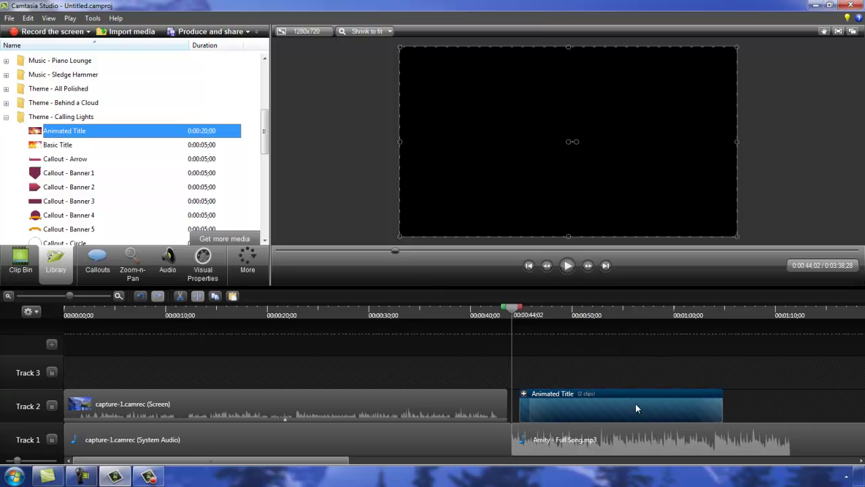
Step: Play from 0:00:40;16 through the cut into the 'Enter Title Here' title, then select the screen clip
left_click(476, 309)
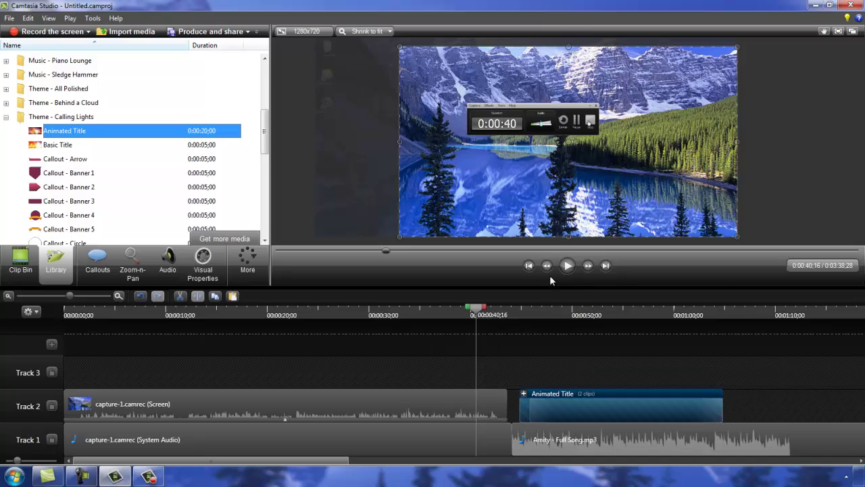
left_click(569, 270)
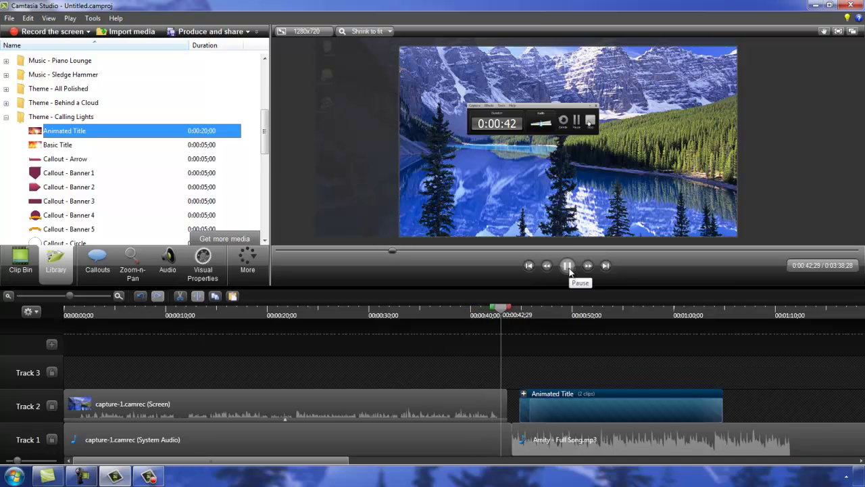
left_click(569, 270)
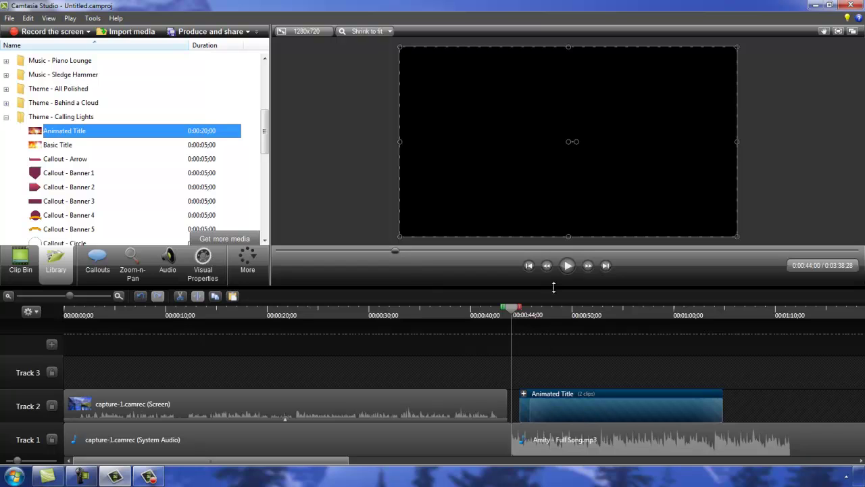
left_click(569, 267)
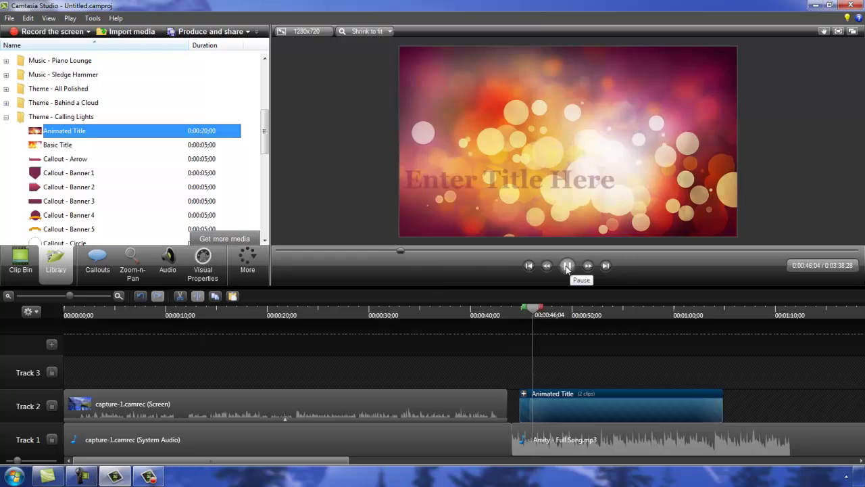
left_click(567, 266)
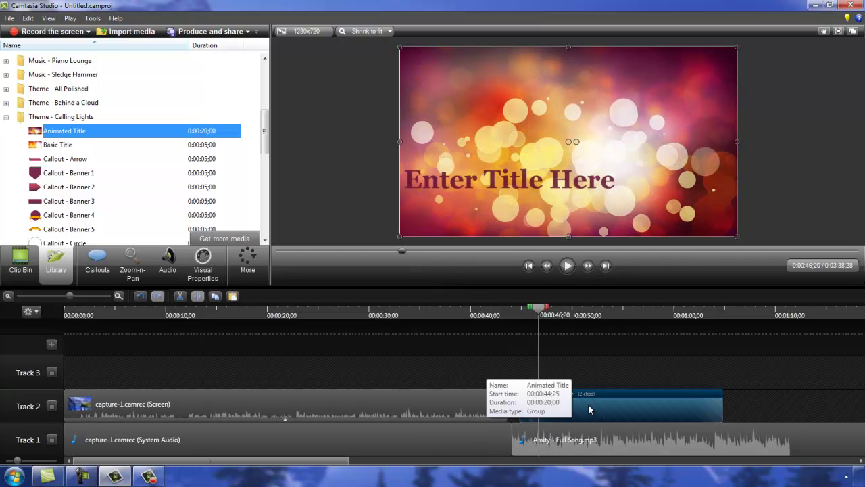
left_click(459, 404)
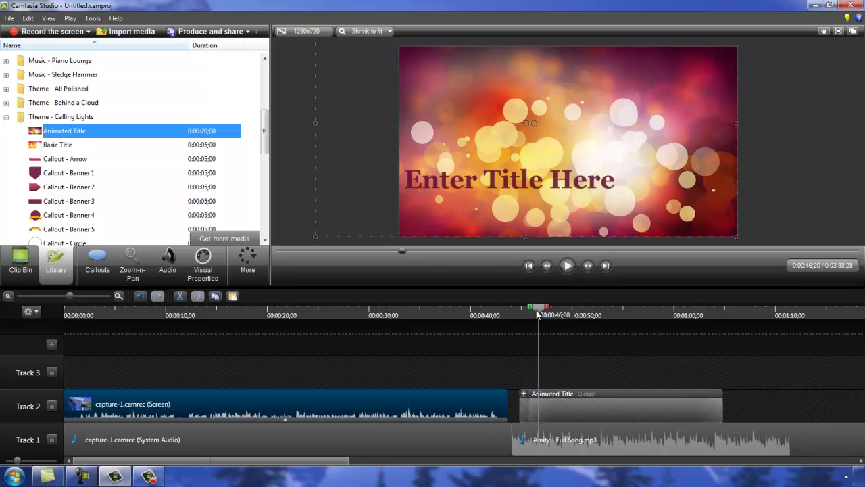
Step: Cue the playhead to 0:38;27 and select the screen recording clip on Track 2
left_click_drag(538, 316, 459, 316)
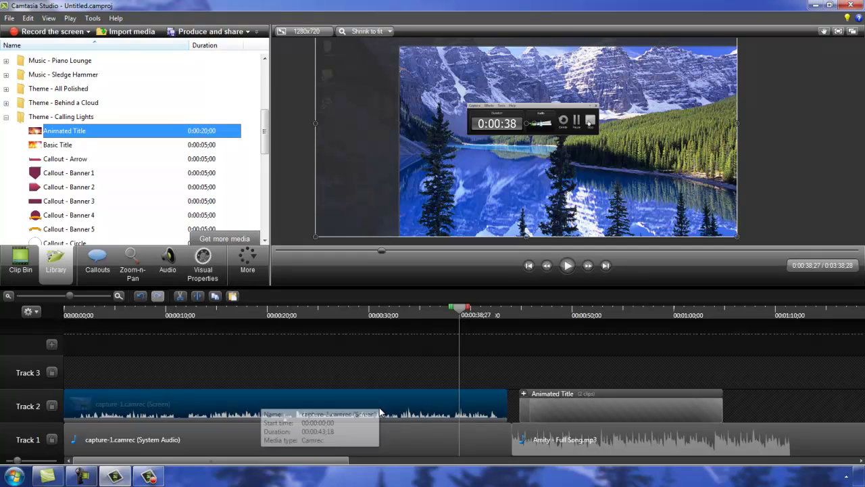
left_click(352, 438)
left_click(372, 411)
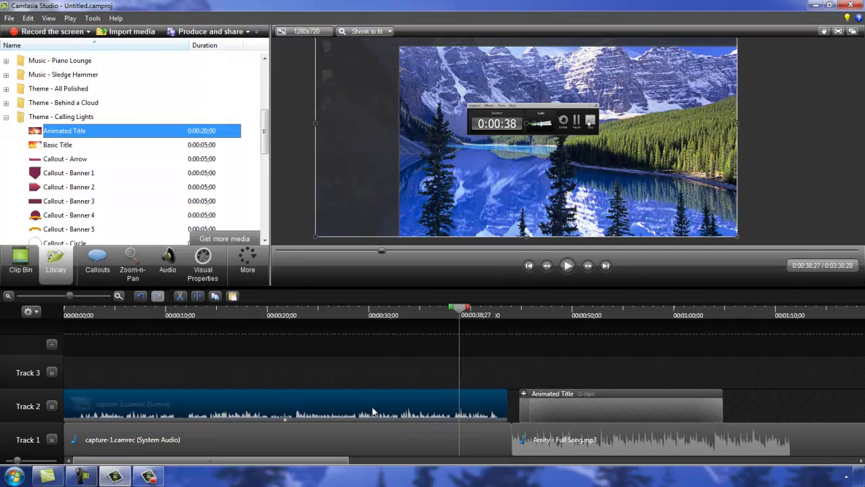
left_click(550, 402)
left_click(544, 447)
left_click(369, 436)
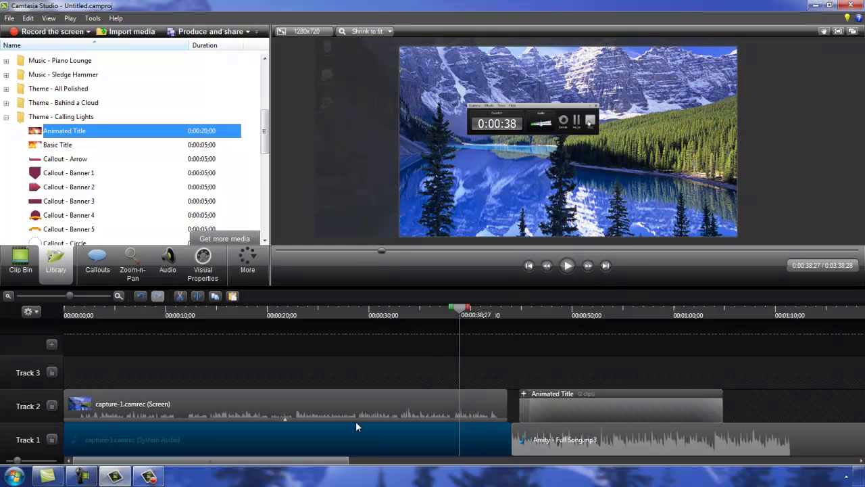
left_click(356, 409)
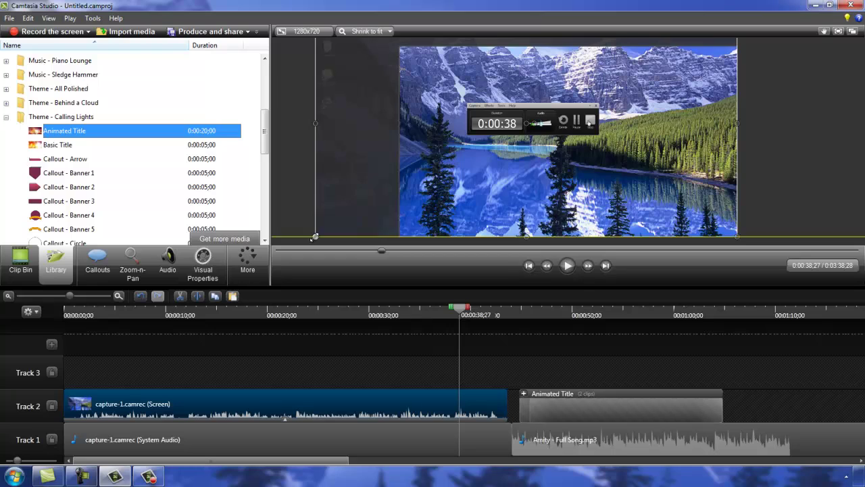
Step: Shrink the screen recording toward the lower right and move the Animated Title onto Track 3
left_click_drag(315, 237, 379, 181)
left_click_drag(433, 145, 503, 129)
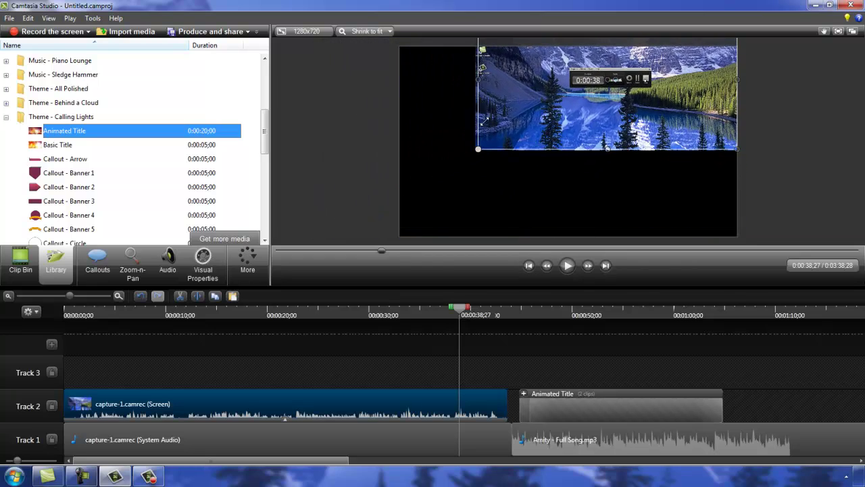
left_click_drag(556, 93, 531, 138)
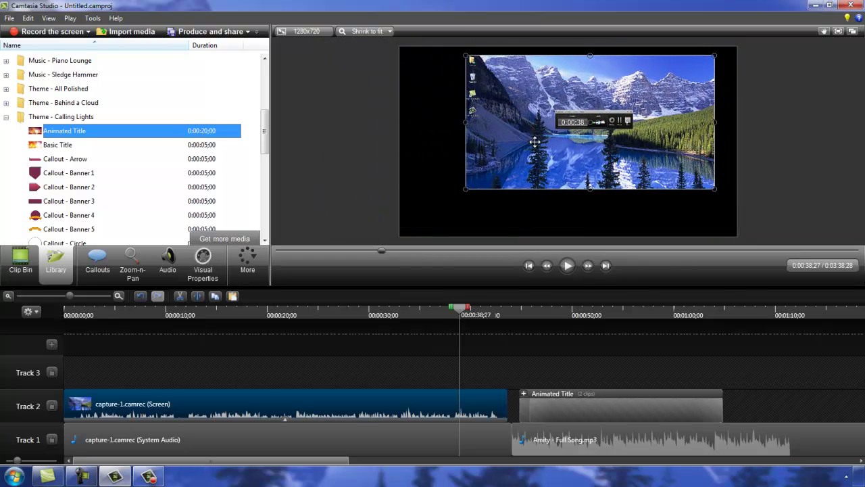
left_click_drag(469, 194, 557, 142)
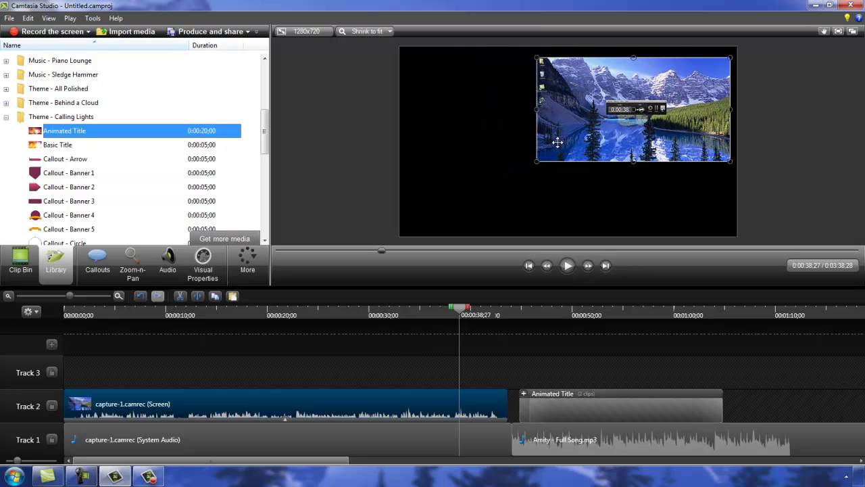
mouse_move(544, 404)
left_mouse_down()
mouse_move(418, 371)
mouse_move(446, 353)
mouse_move(508, 383)
left_mouse_up()
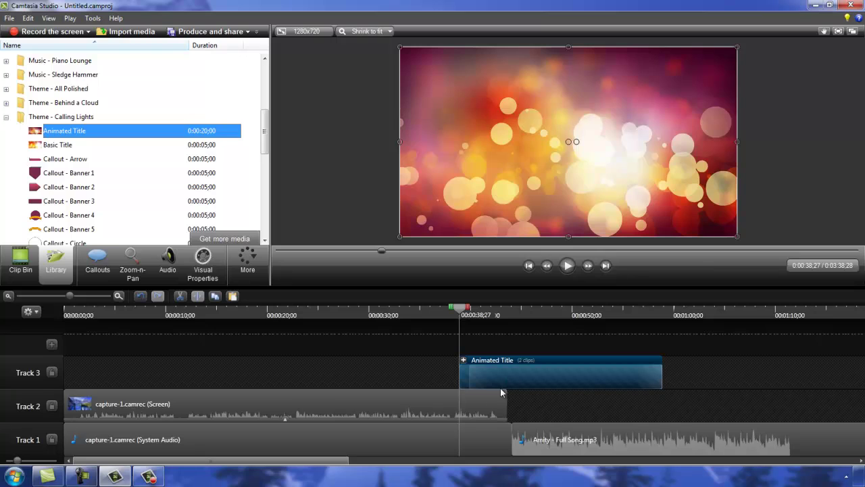
left_click(284, 419)
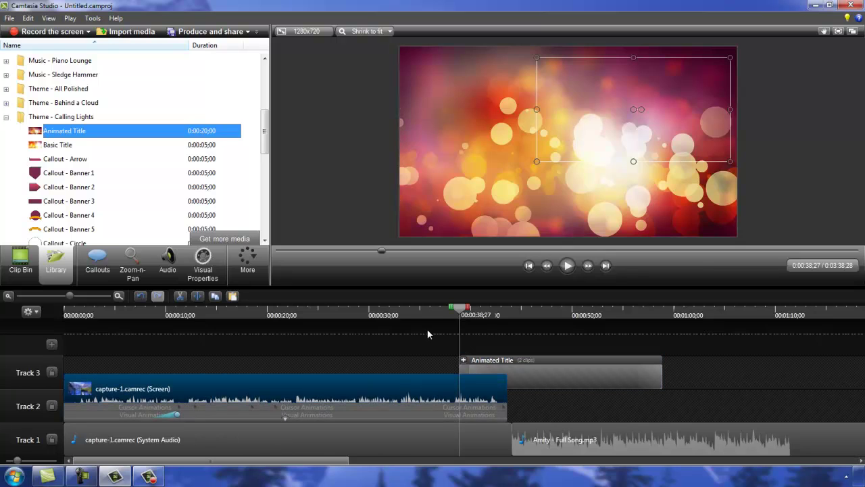
left_click_drag(461, 310, 349, 317)
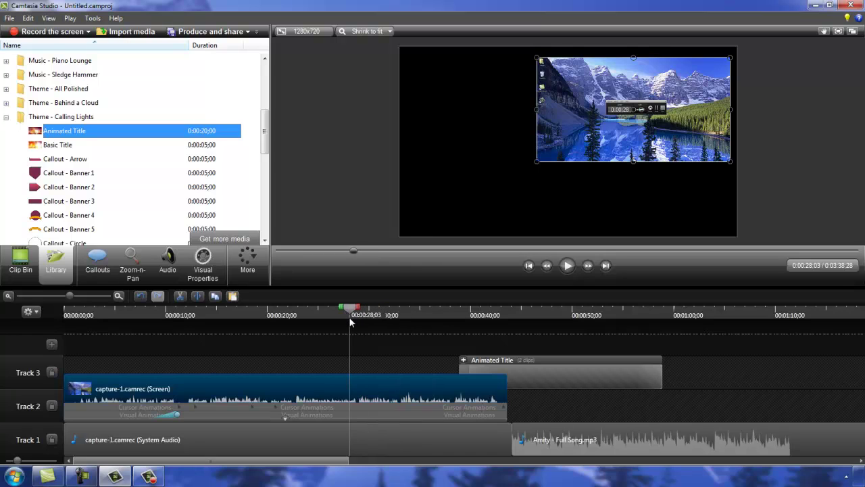
left_click(567, 265)
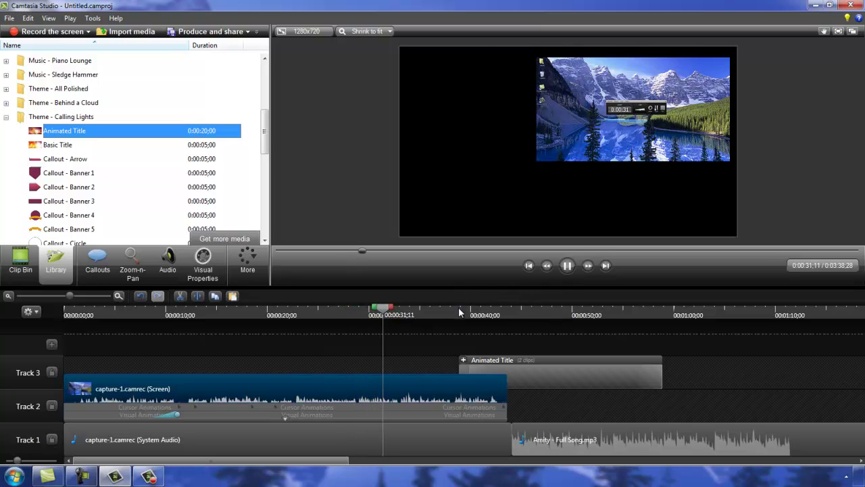
left_click(568, 266)
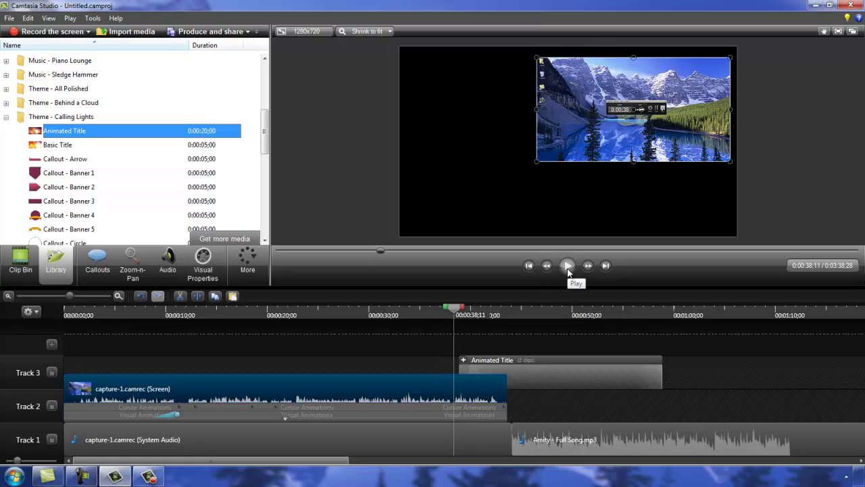
mouse_move(541, 367)
left_click(568, 266)
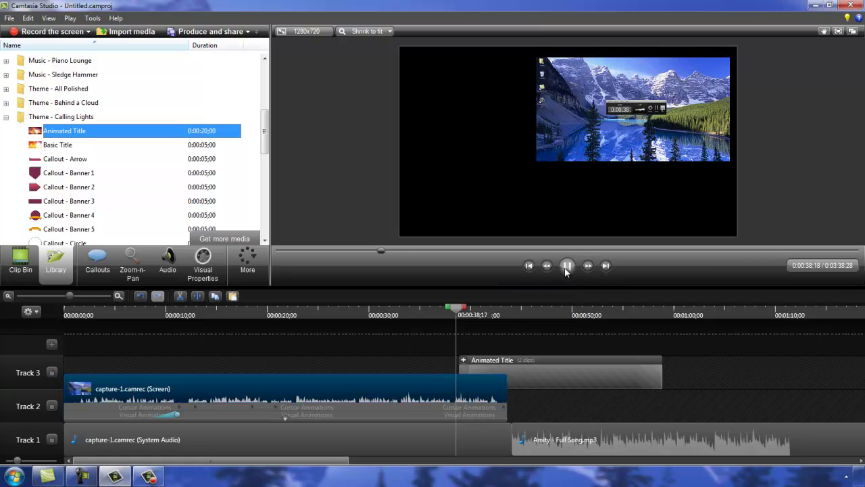
left_click(567, 266)
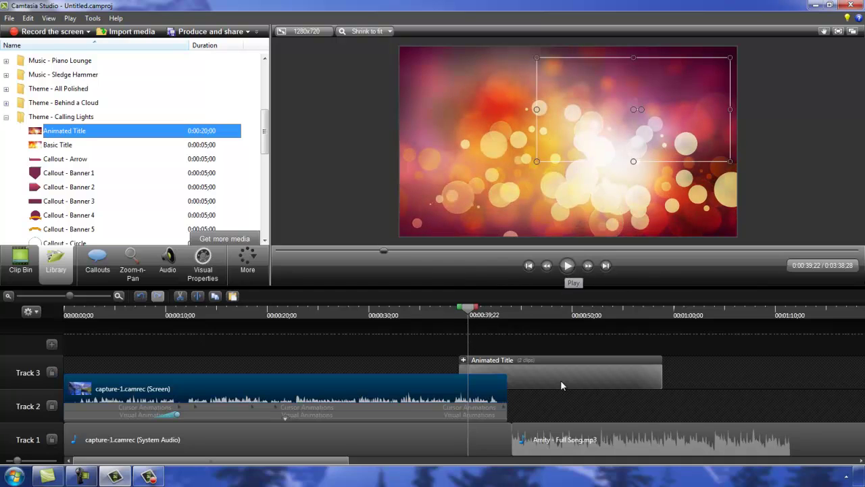
Step: Resize the Animated Title to a small inset and drag it into the lower-left corner
mouse_move(561, 384)
left_click(574, 375)
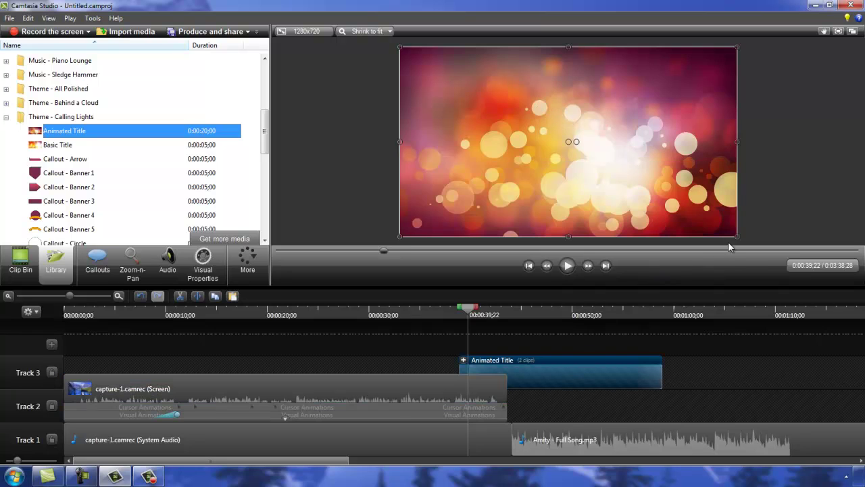
left_click_drag(736, 237, 546, 129)
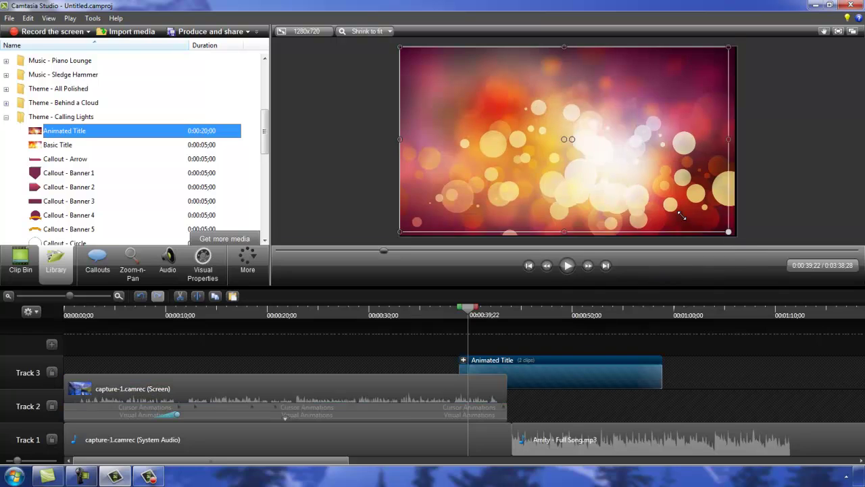
left_click_drag(450, 112, 473, 192)
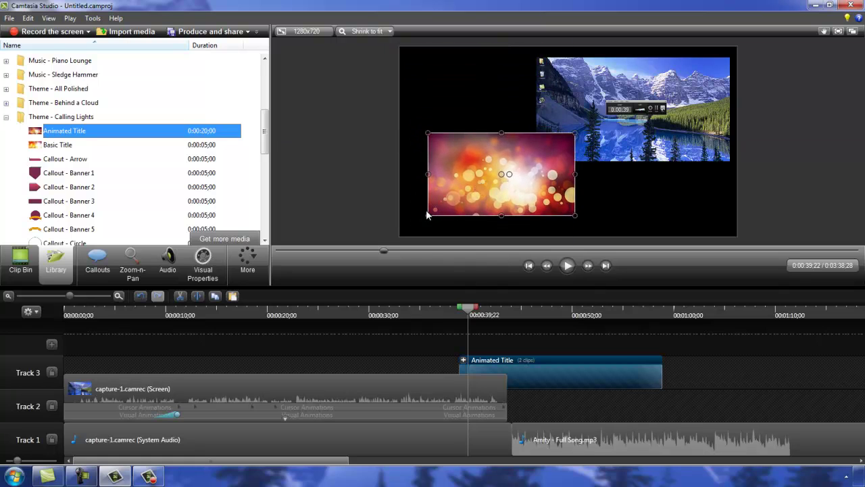
left_click_drag(427, 216, 454, 203)
mouse_move(497, 169)
left_mouse_down()
mouse_move(461, 200)
mouse_move(459, 191)
left_mouse_up()
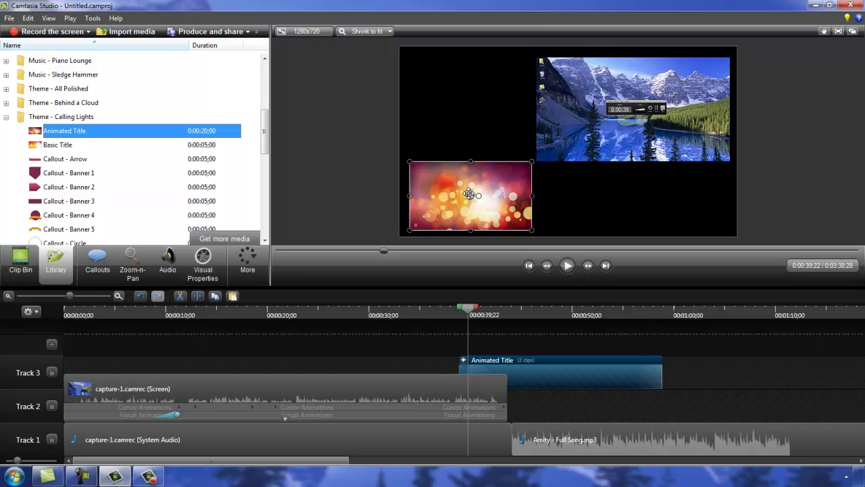
Step: Preview from about 0:37 to check the title, pausing at 0:45;13
left_click(443, 315)
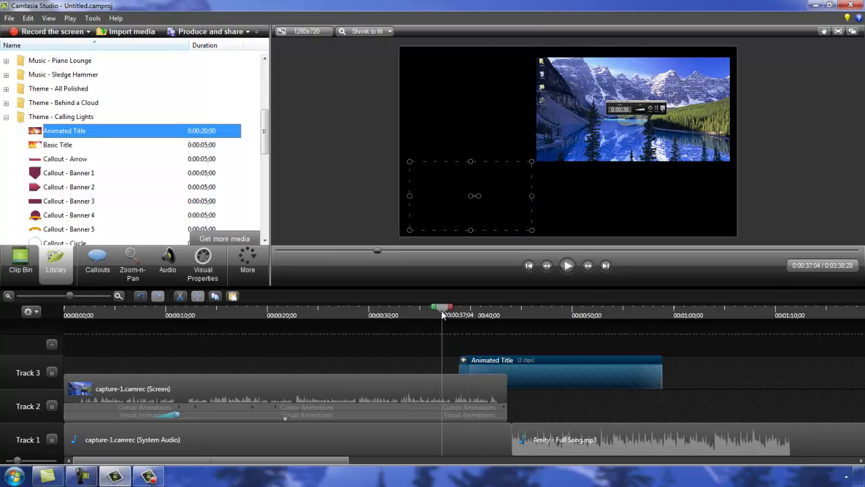
left_click(570, 270)
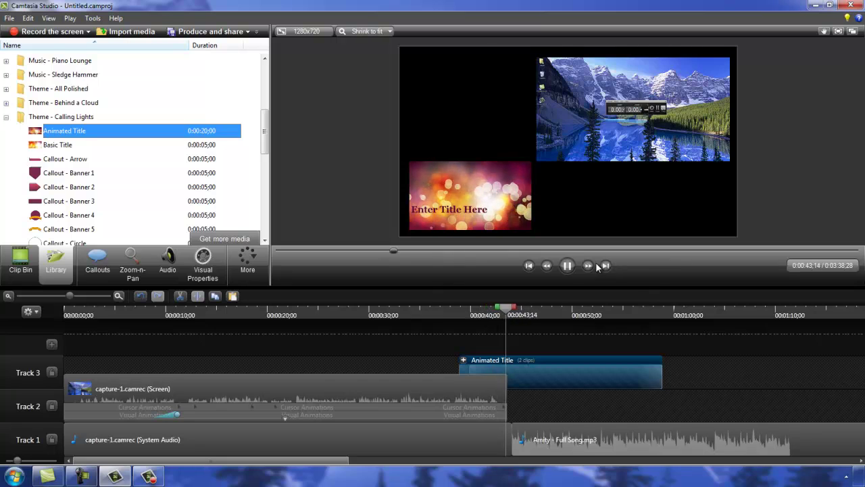
left_click(568, 266)
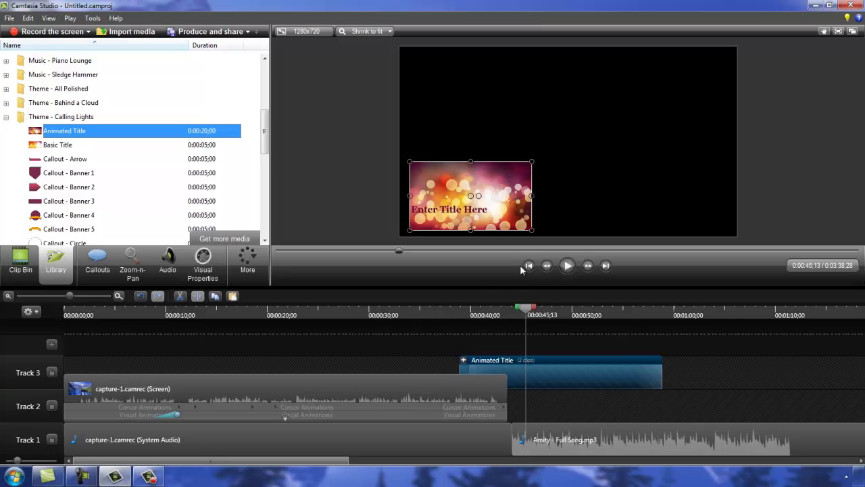
Step: Add a blue teardrop Drop callout from the shape gallery and move its Track 4 clip to about 0:21
left_click(97, 264)
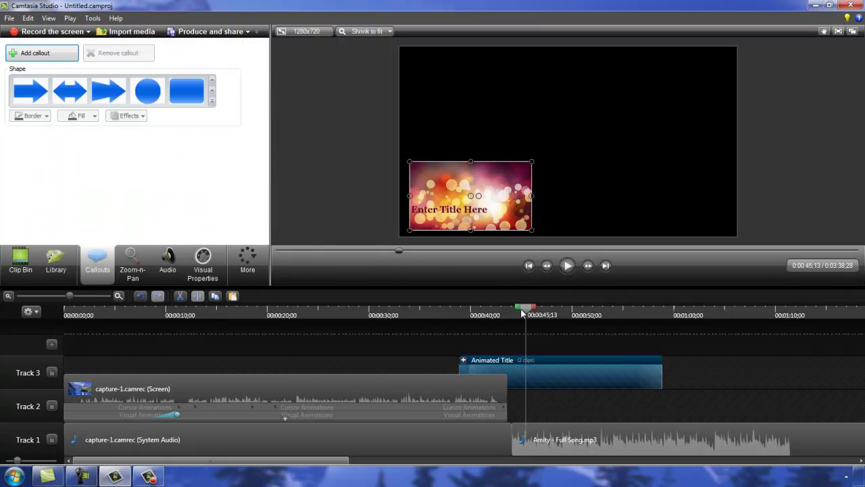
left_click(212, 101)
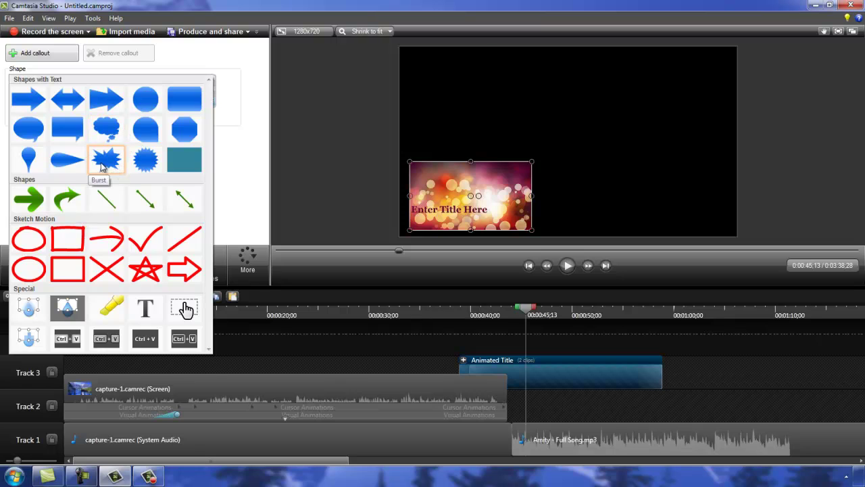
left_click(28, 162)
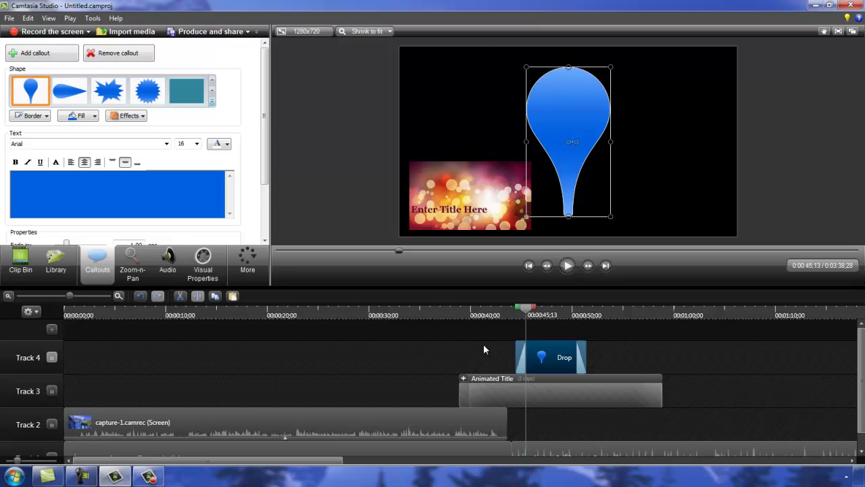
left_click_drag(549, 357, 311, 365)
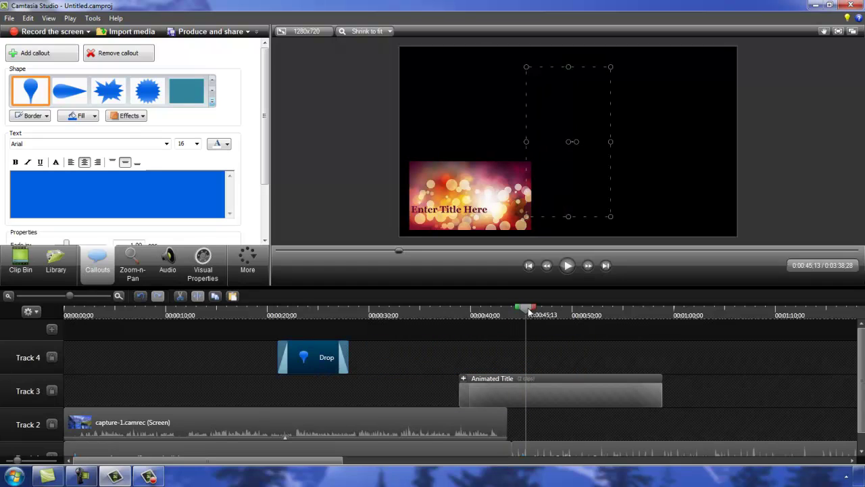
left_click_drag(529, 311, 324, 331)
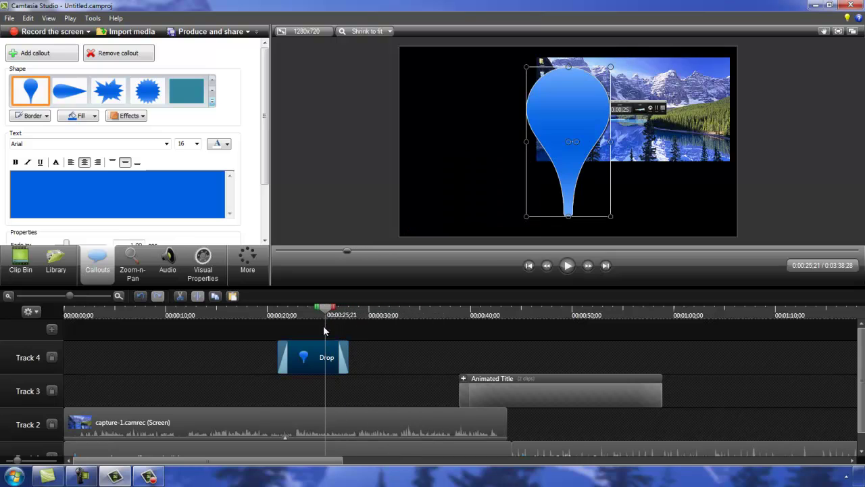
left_click_drag(323, 302, 315, 310)
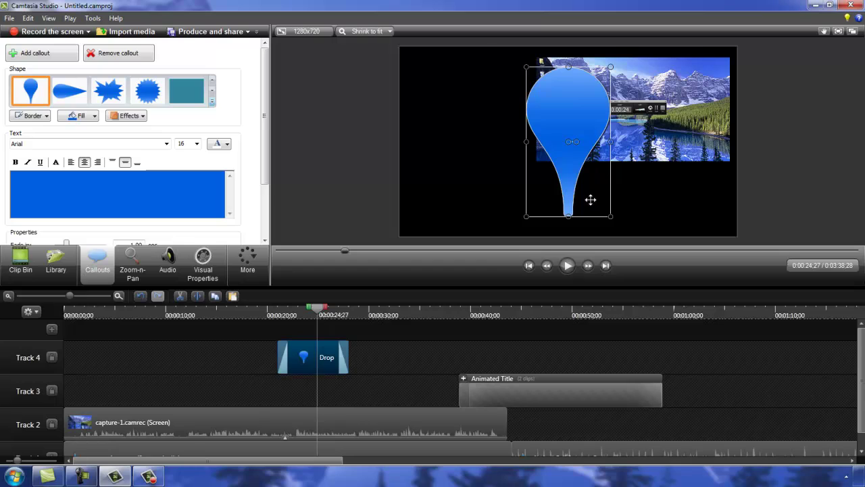
Step: Lengthen the Drop callout clip and make it start earlier, cueing playback to about 0:17
left_click(350, 360)
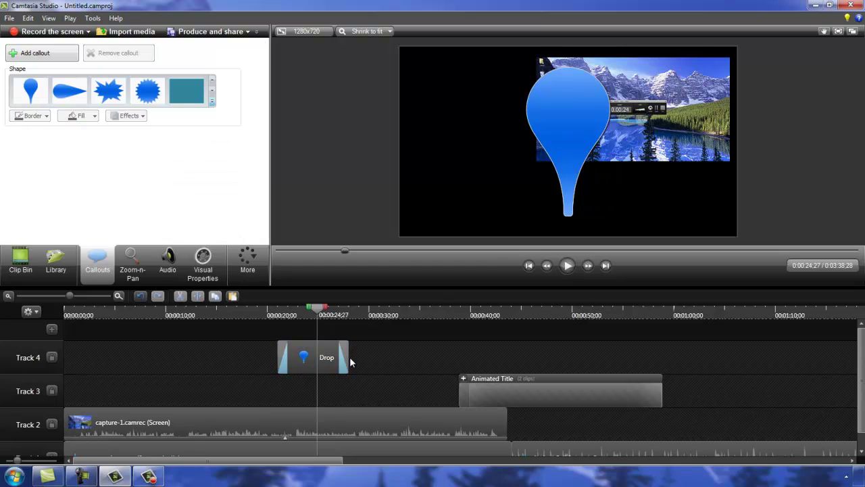
left_click(322, 360)
left_click_drag(347, 357, 411, 357)
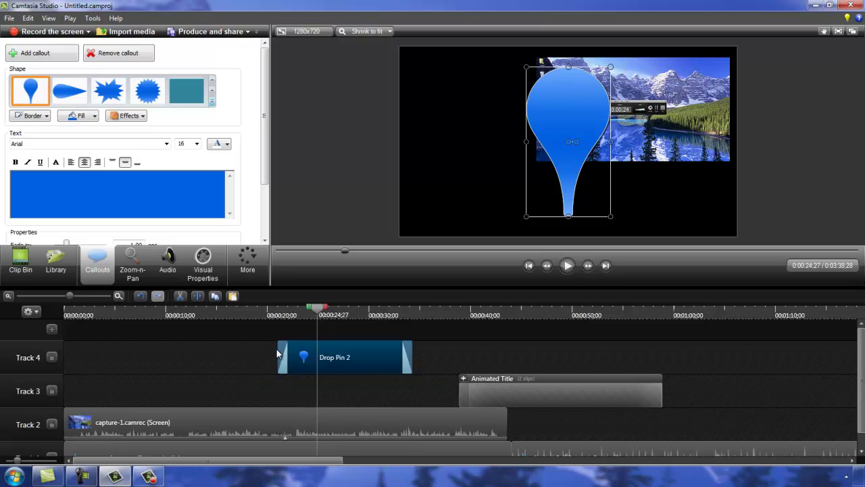
left_click_drag(278, 355, 254, 357)
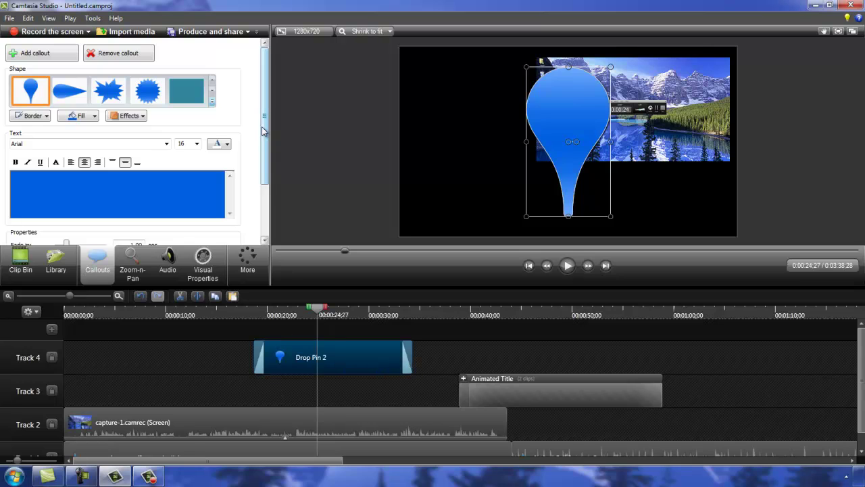
left_click_drag(264, 131, 265, 188)
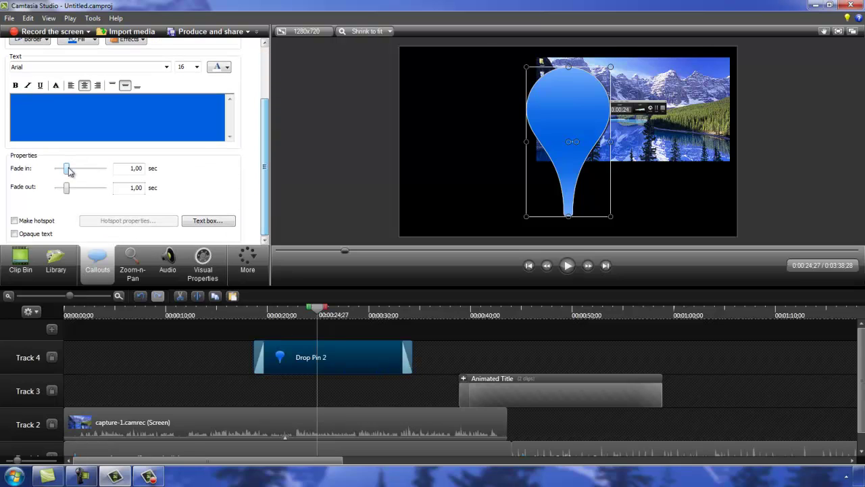
left_click_drag(321, 310, 248, 318)
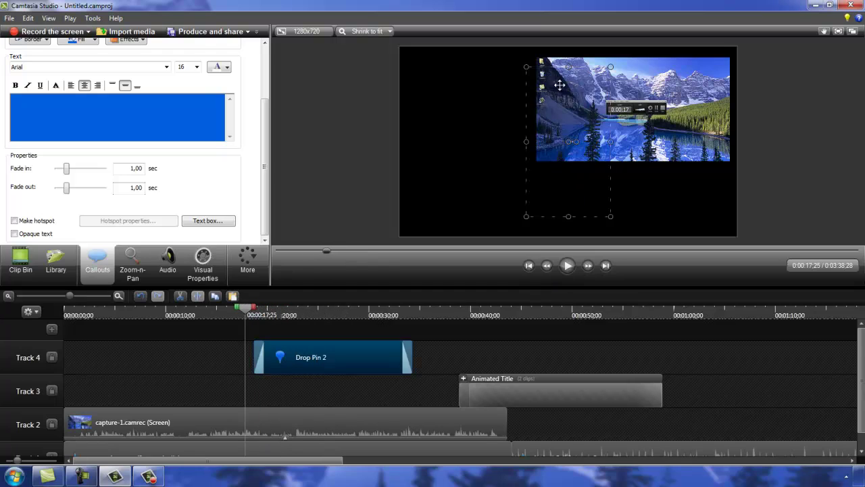
Step: Move the Drop Pin 2 callout left of the mountain video and preview its appearance
left_click(572, 131)
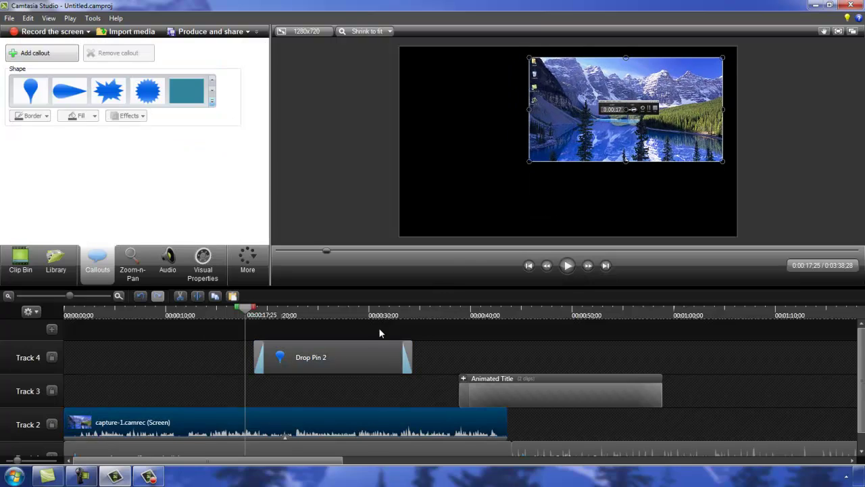
left_click(363, 354)
left_click_drag(560, 165, 469, 165)
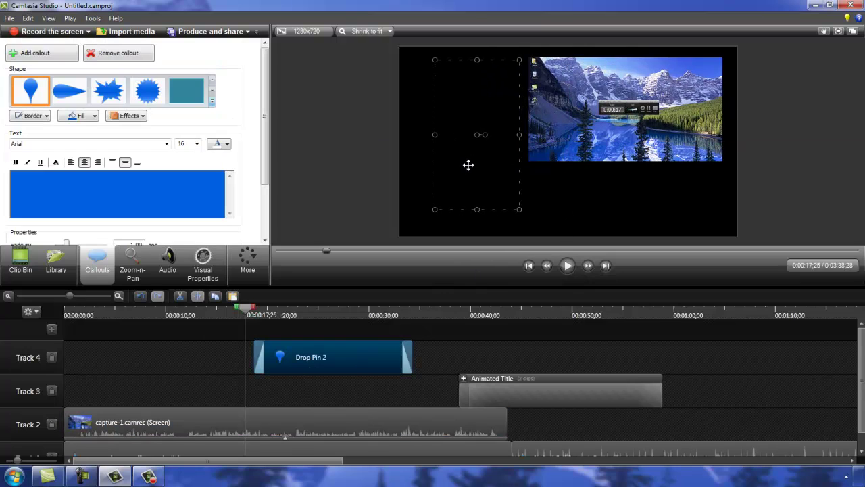
left_click(568, 266)
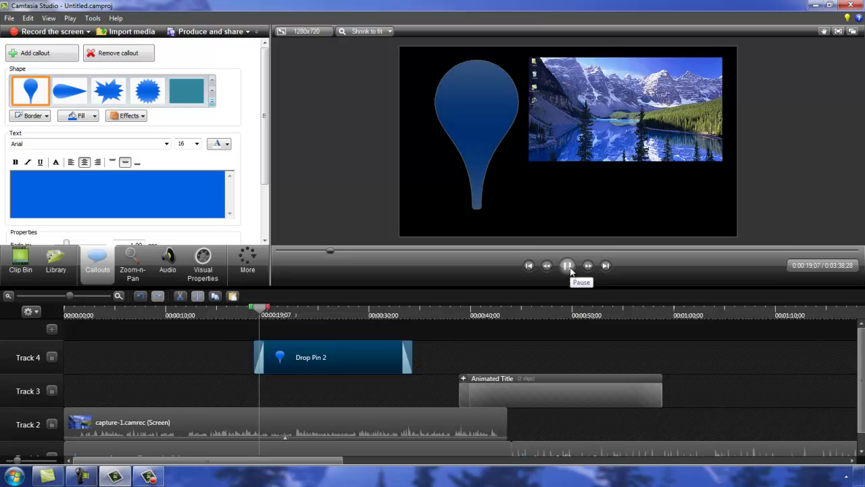
left_click(568, 266)
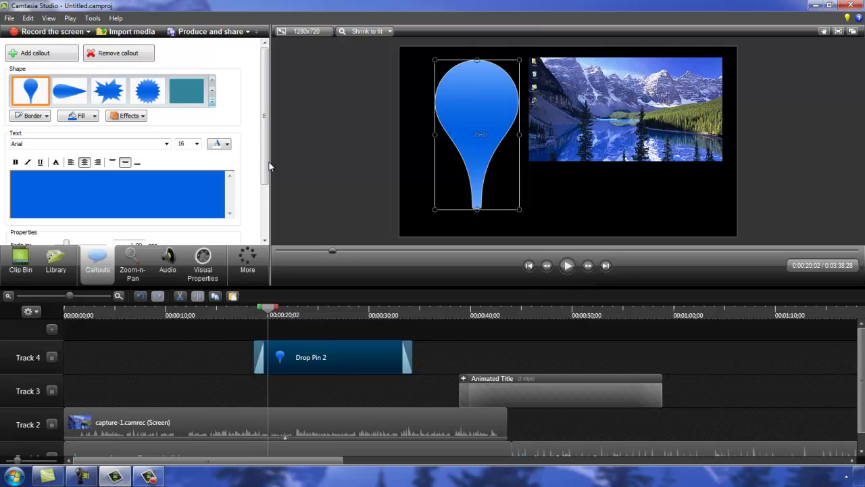
Step: Remove the callout's fade-in and preview that it appears instantly
scroll(269, 167, "down", 3)
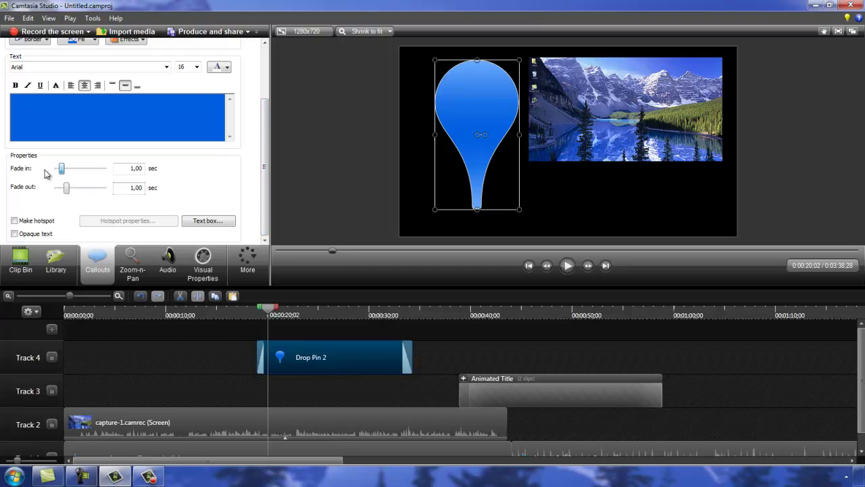
left_click_drag(61, 168, 54, 169)
left_click_drag(268, 312, 254, 310)
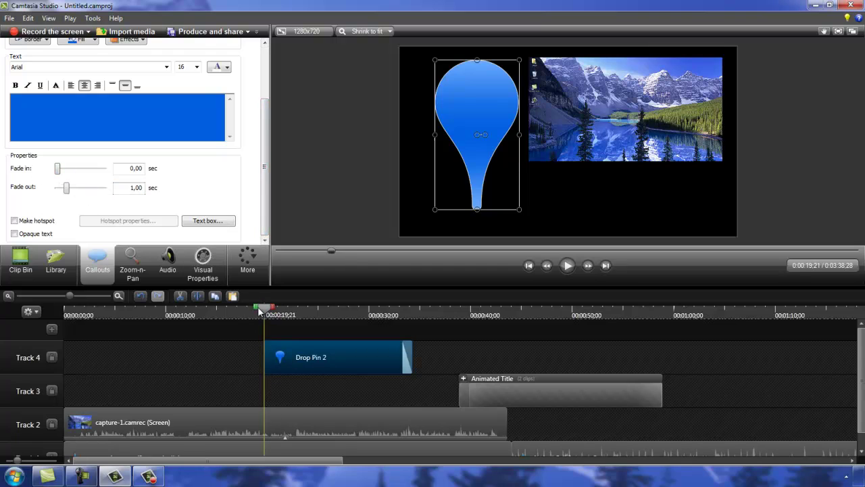
left_click(568, 267)
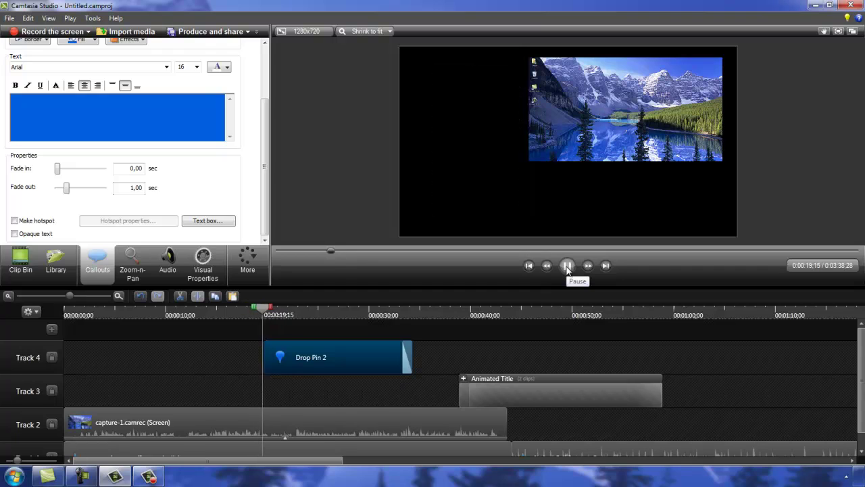
left_click(568, 267)
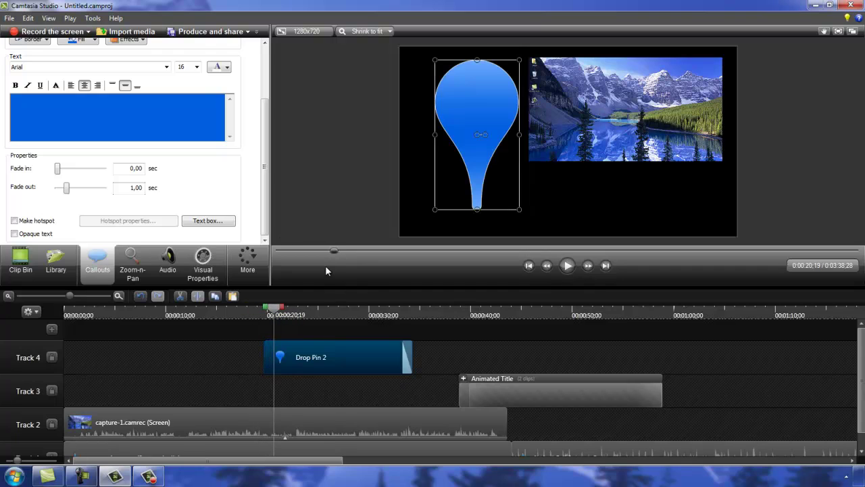
Step: Set the callout's fade-in to 5.00 seconds and preview the fade
left_click_drag(57, 170, 113, 180)
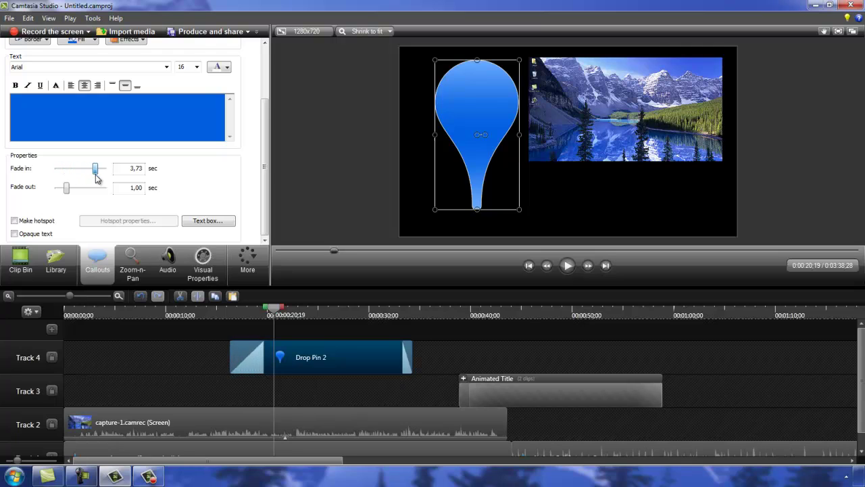
left_click_drag(275, 315, 196, 317)
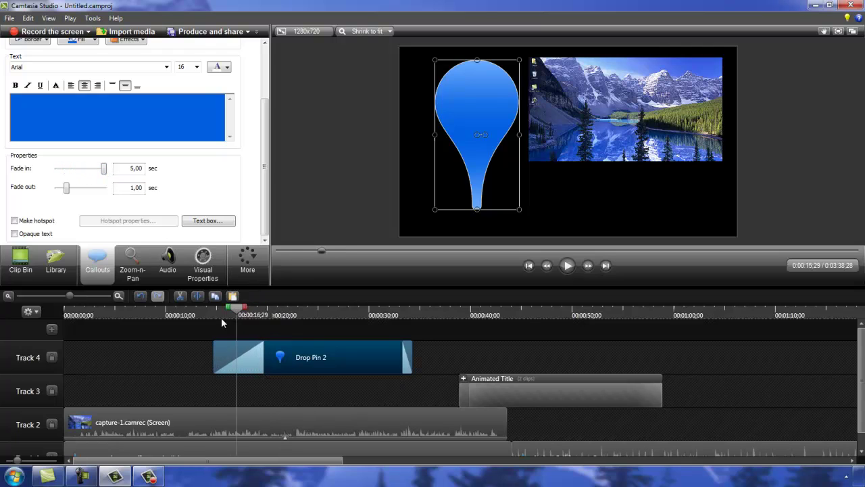
left_click(568, 266)
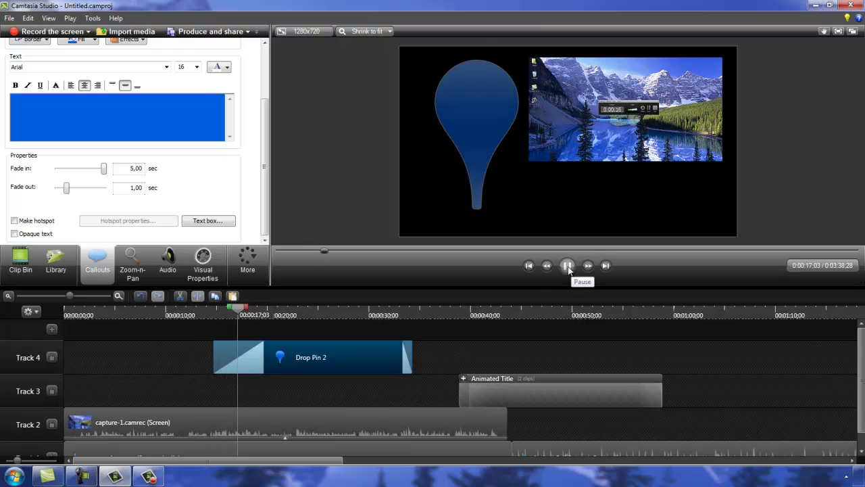
left_click(568, 267)
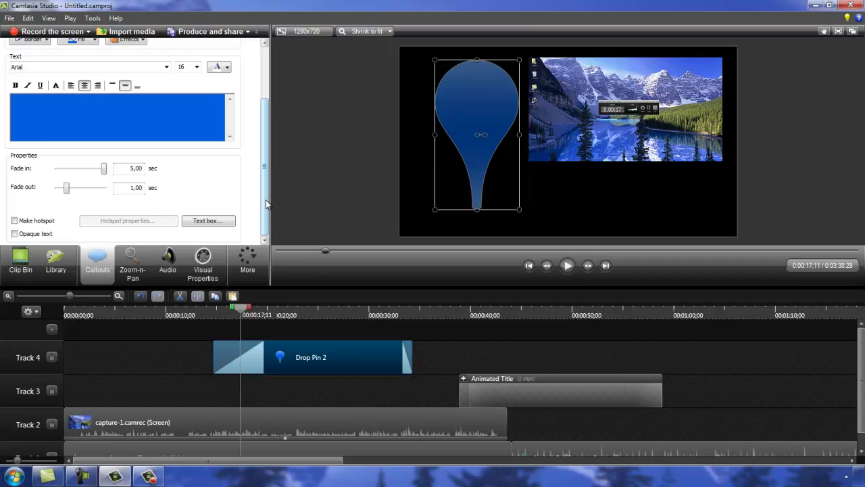
scroll(266, 200, "up", 3)
Step: Fill the callout red and set its text size to 48
left_click(71, 112)
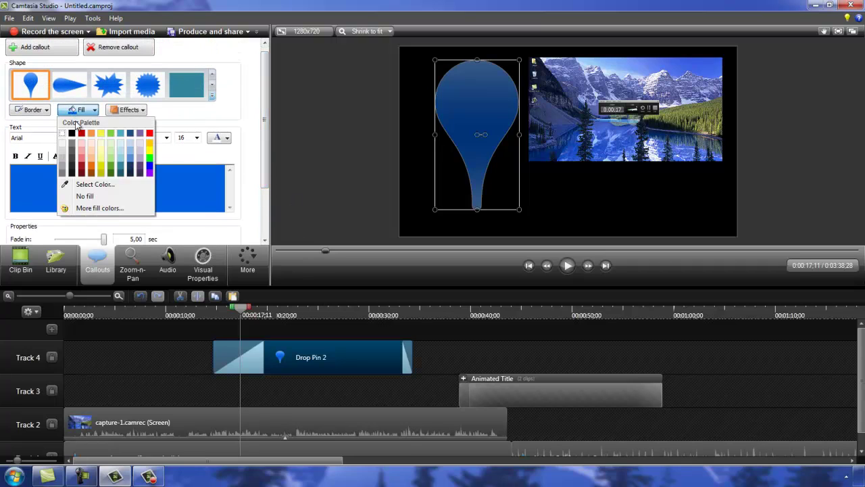
left_click(80, 135)
left_click(126, 189)
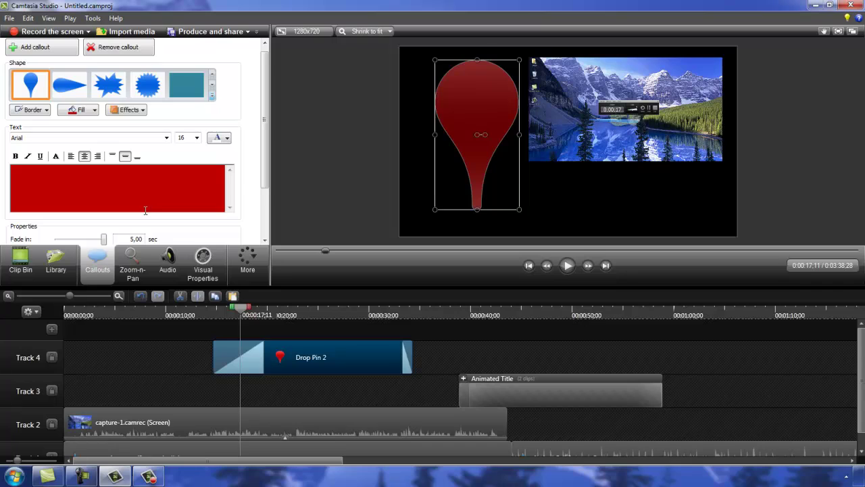
left_click(196, 138)
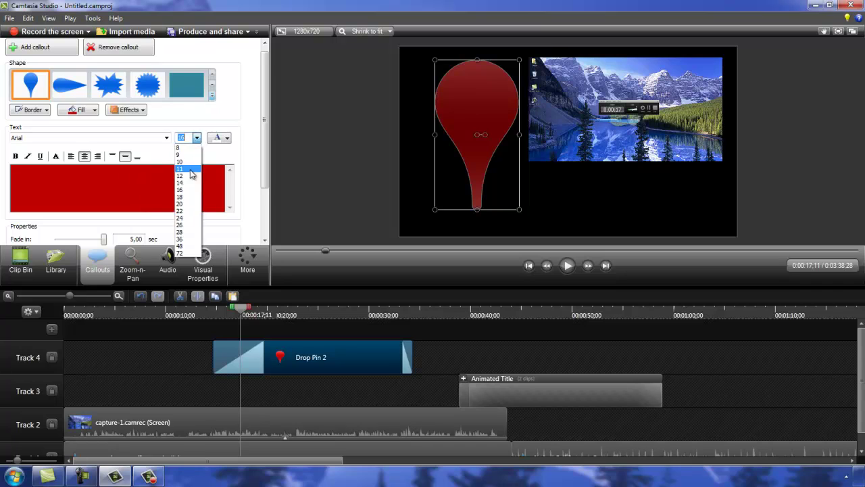
left_click(180, 246)
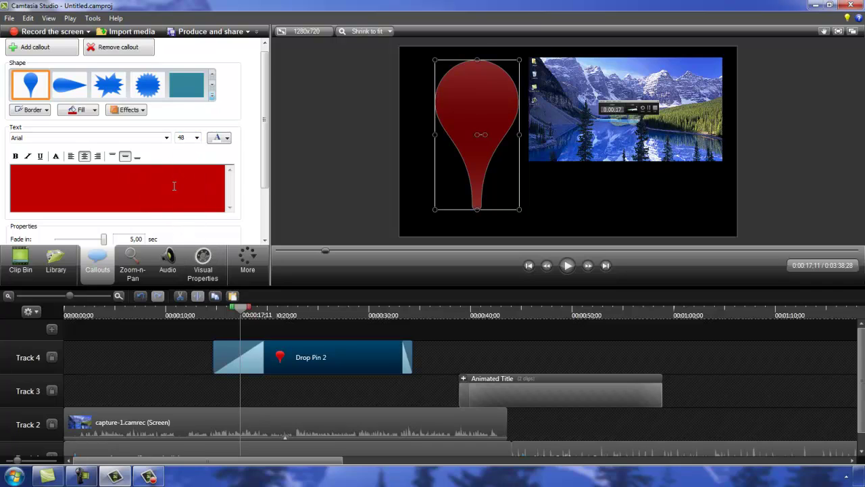
Step: Type 'Allo' in the callout and make the text bold italic
type("Aloo")
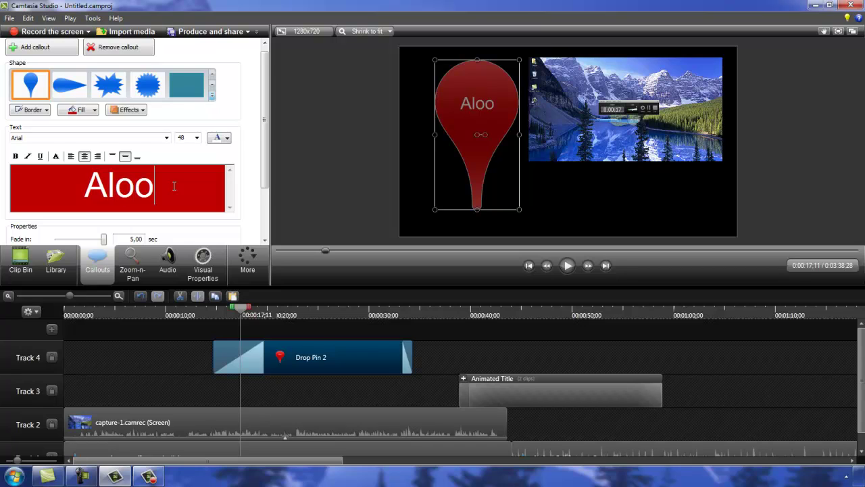
key("BackSpace")
key("BackSpace")
type("lo")
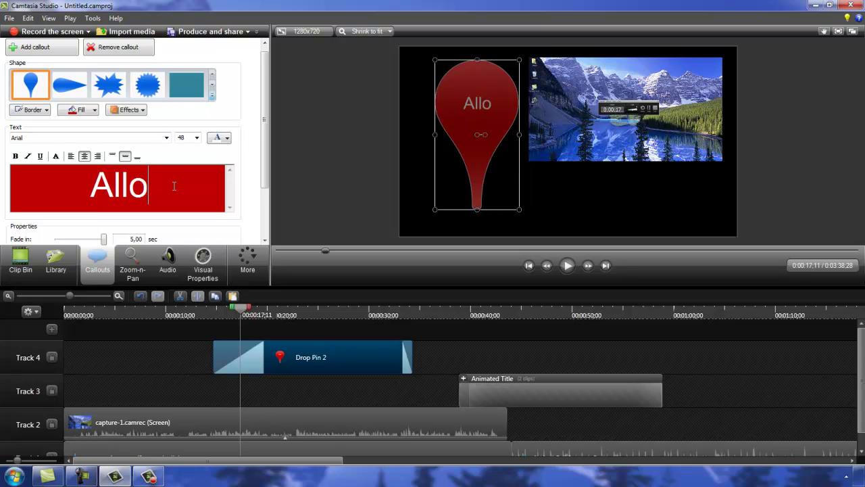
left_click_drag(147, 187, 41, 171)
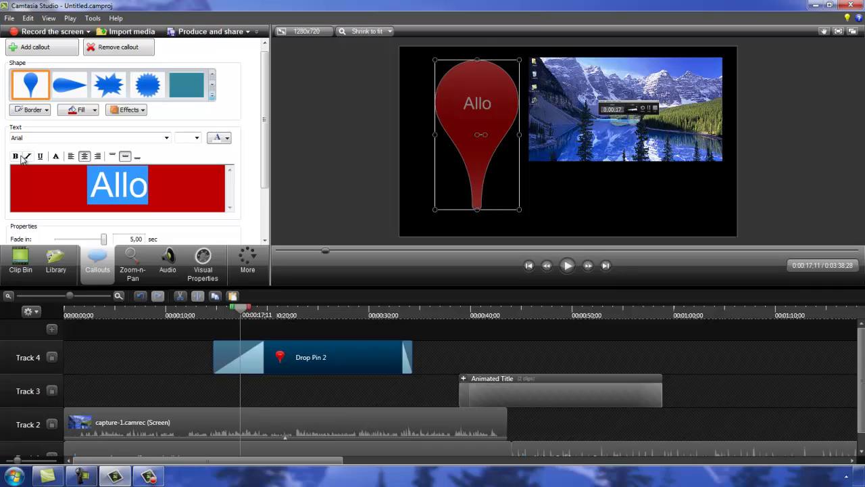
left_click(15, 156)
left_click(28, 156)
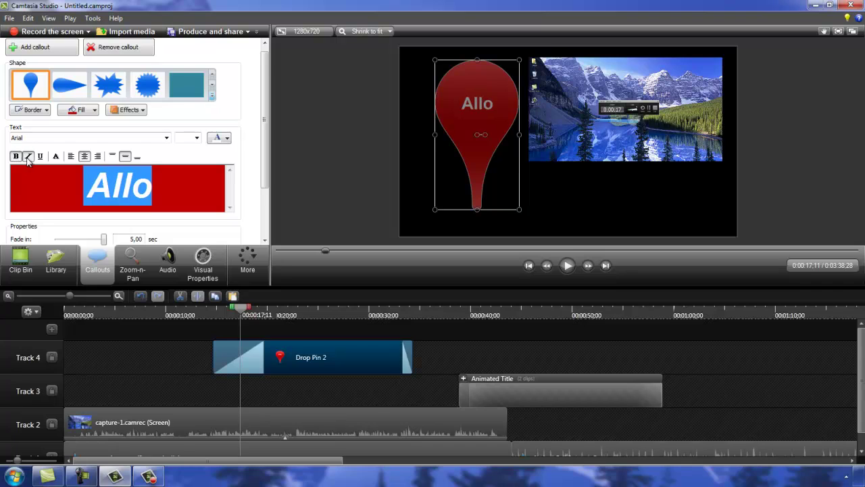
left_click(195, 192)
left_click_drag(245, 311, 205, 315)
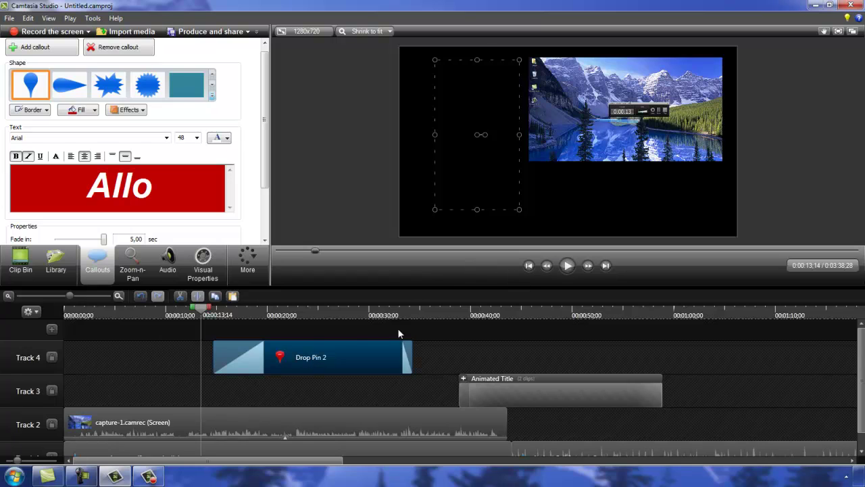
Step: Set the Allo callout's fade-in to 1.27 seconds with no fade-out and preview it
scroll(114, 173, "down", 3)
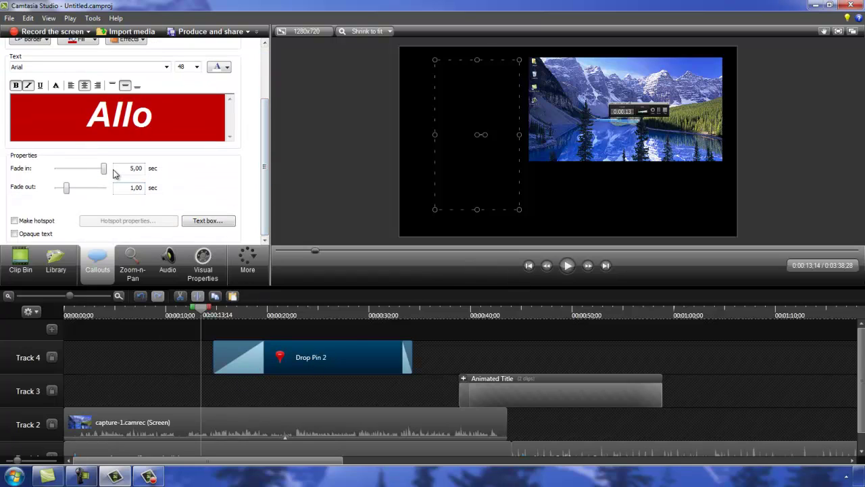
mouse_move(103, 172)
left_mouse_down()
mouse_move(65, 173)
mouse_move(57, 191)
mouse_move(68, 173)
left_mouse_up()
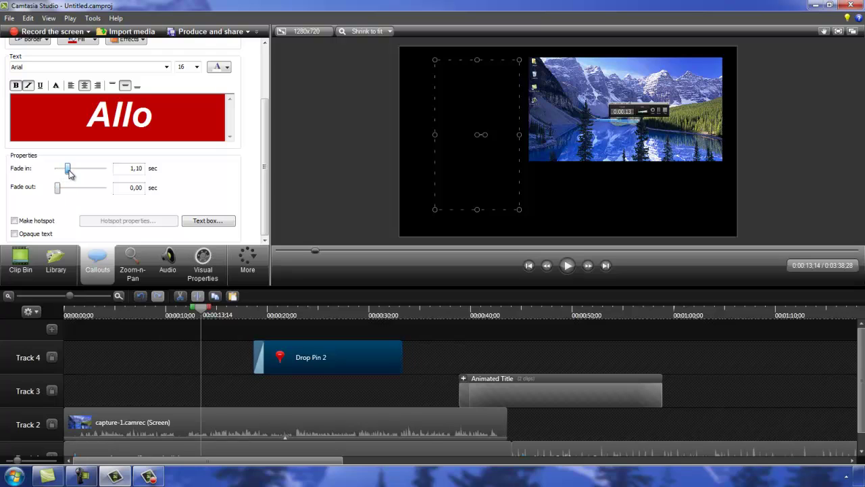
left_click(567, 267)
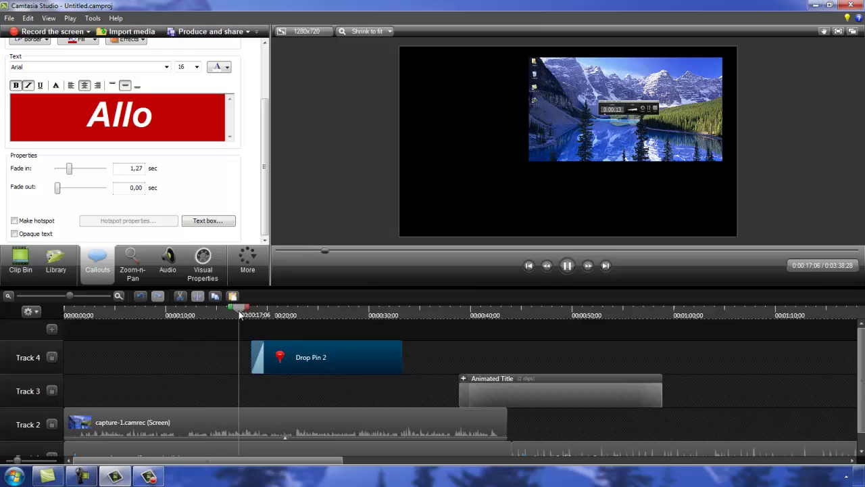
left_click(568, 267)
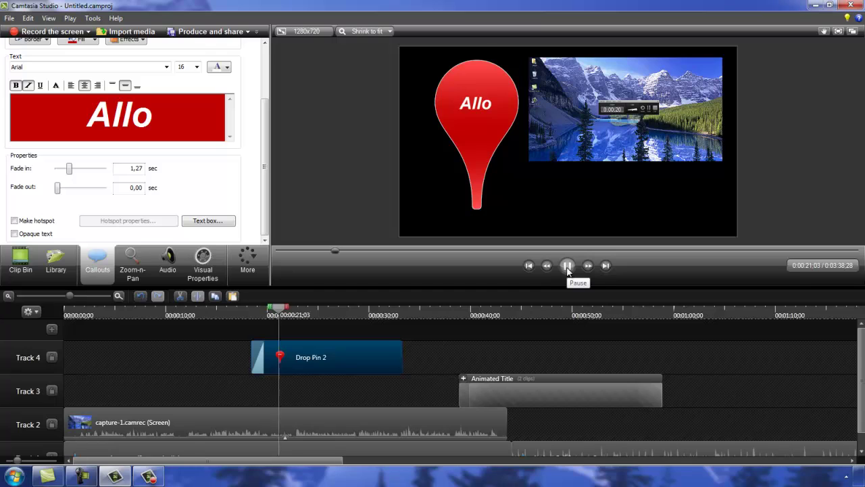
left_click(568, 265)
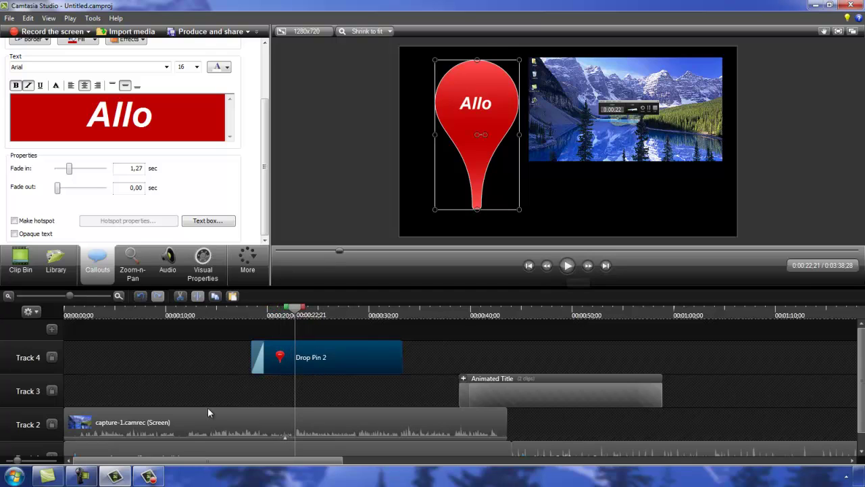
left_click(232, 312)
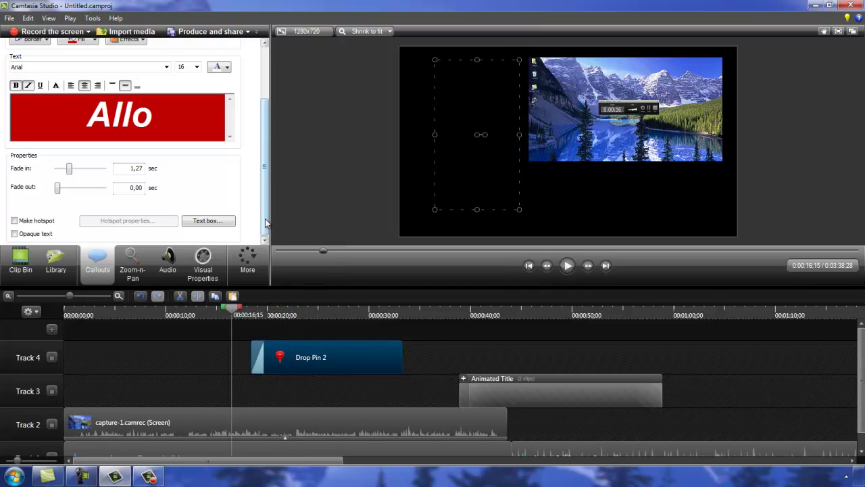
left_click(327, 360)
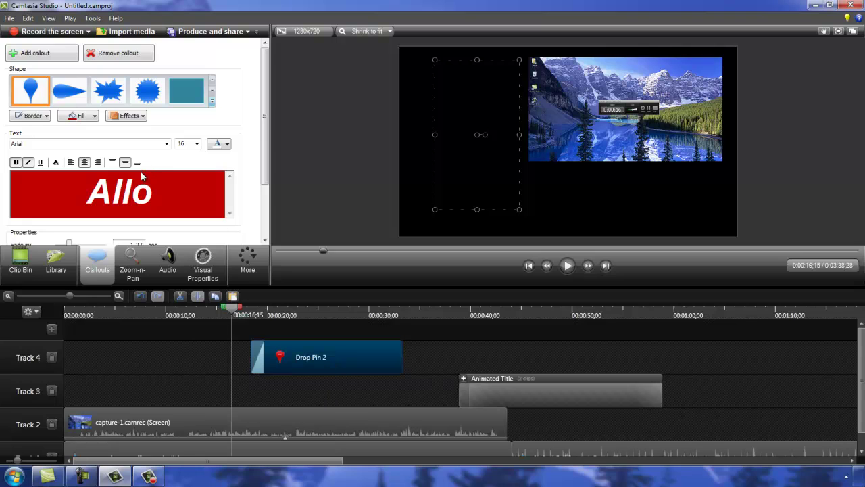
Step: Apply Flip > Vertical to the red Allo callout and scrub to where it shows
left_click(122, 116)
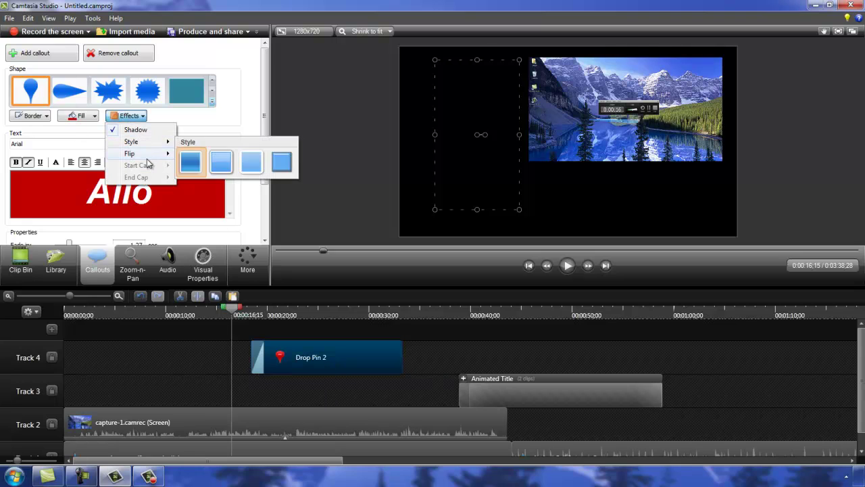
mouse_move(151, 154)
left_click(217, 163)
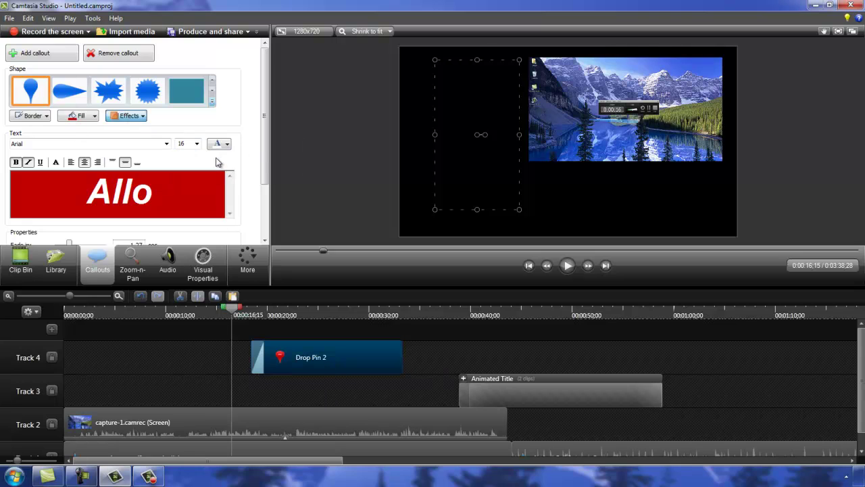
left_click(128, 116)
mouse_move(151, 154)
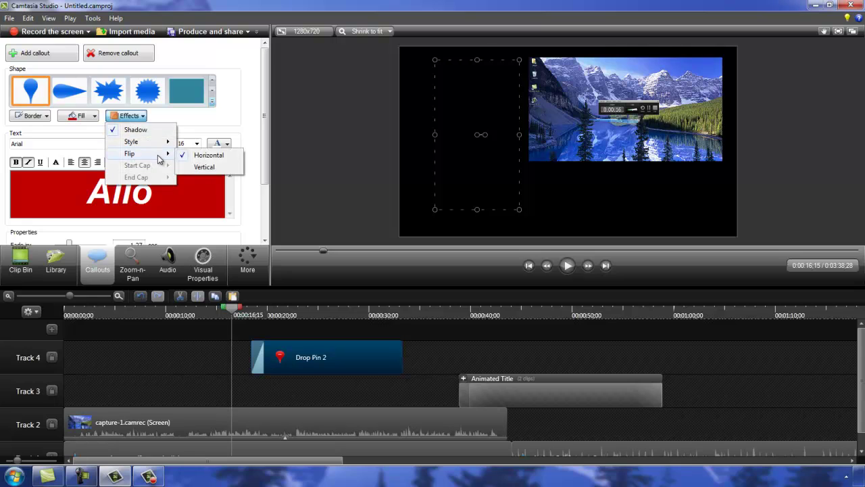
left_click(202, 167)
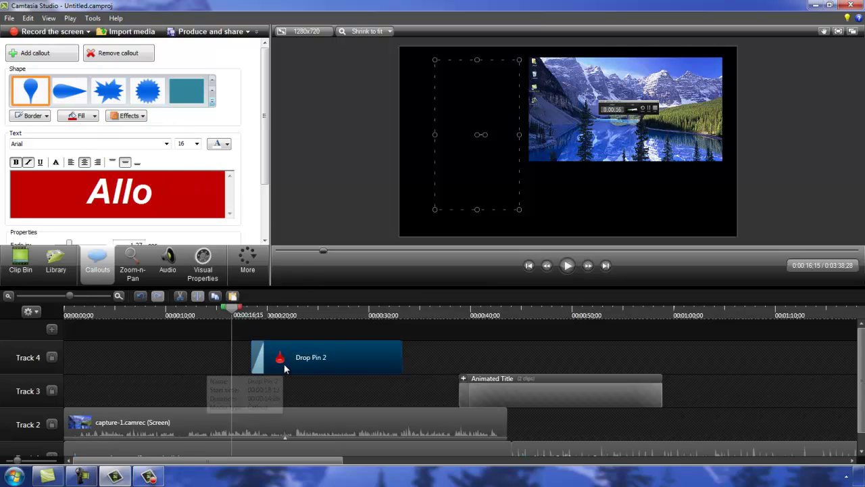
left_click_drag(236, 315, 288, 323)
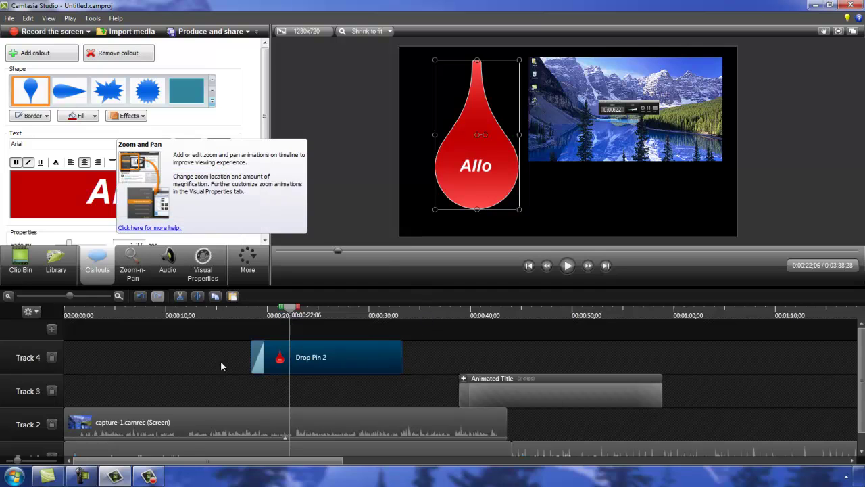
Step: Delete the shrink visual animation on the Track 2 capture clip and scrub to the callout
left_click(284, 435)
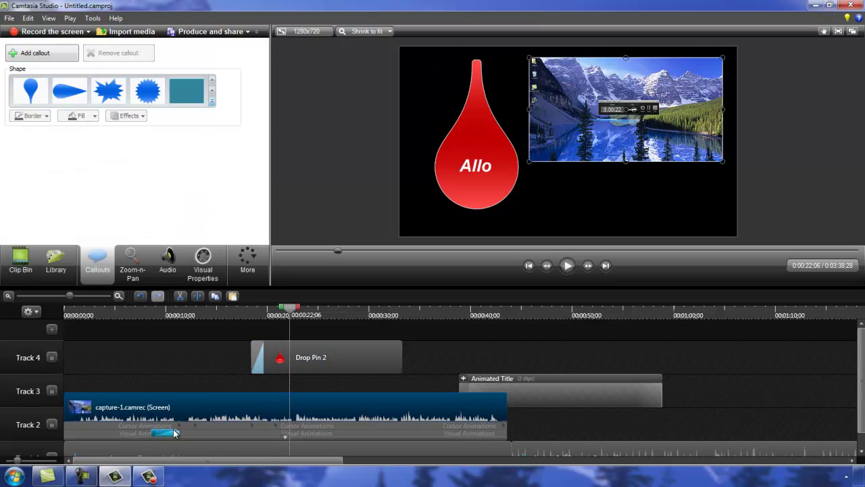
mouse_move(292, 311)
left_mouse_down()
mouse_move(205, 326)
mouse_move(150, 317)
left_mouse_up()
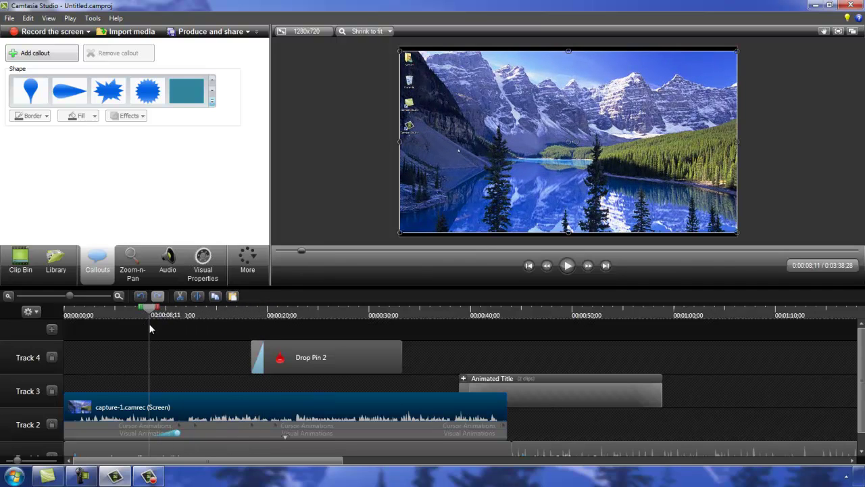
right_click(170, 435)
left_click(124, 401)
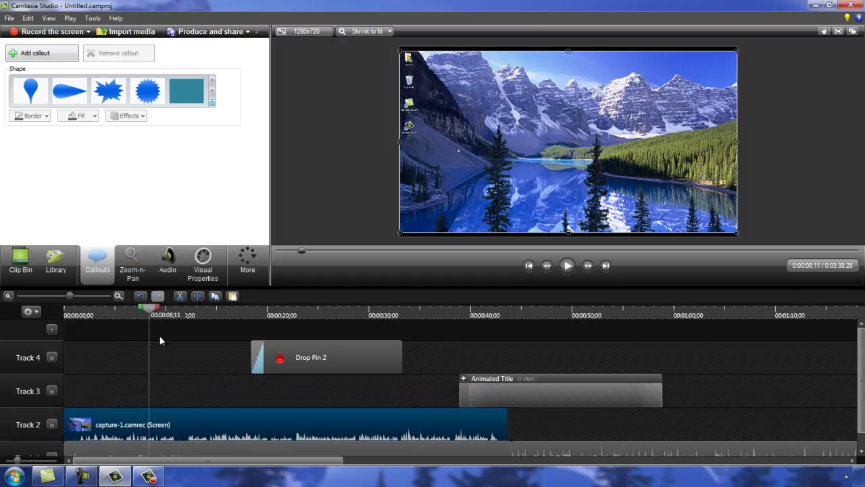
mouse_move(150, 315)
left_mouse_down()
mouse_move(364, 324)
mouse_move(339, 325)
mouse_move(424, 346)
left_mouse_up()
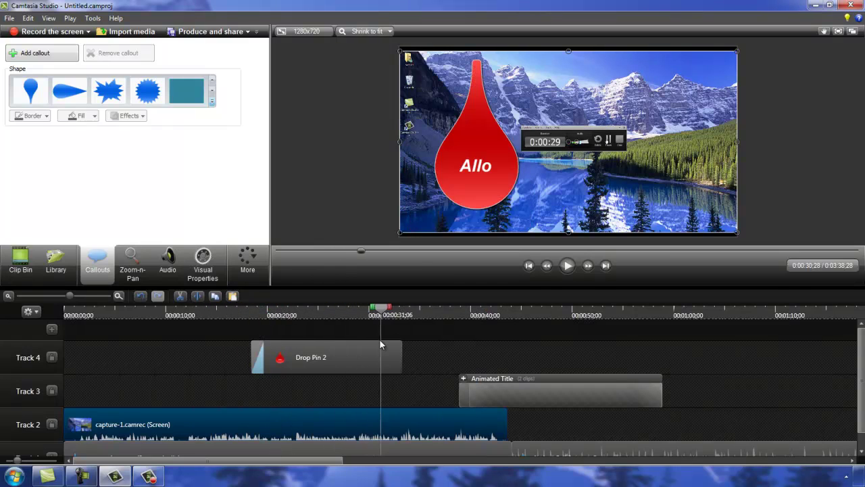
Step: Check the Animated Title at 0:40 and select the capture-1.camrec clip
left_click(433, 311)
left_click_drag(435, 311, 477, 380)
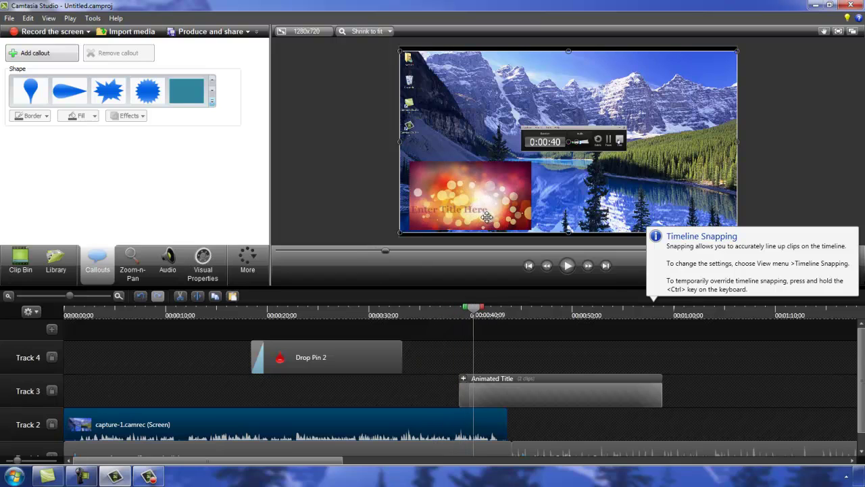
left_click(506, 387)
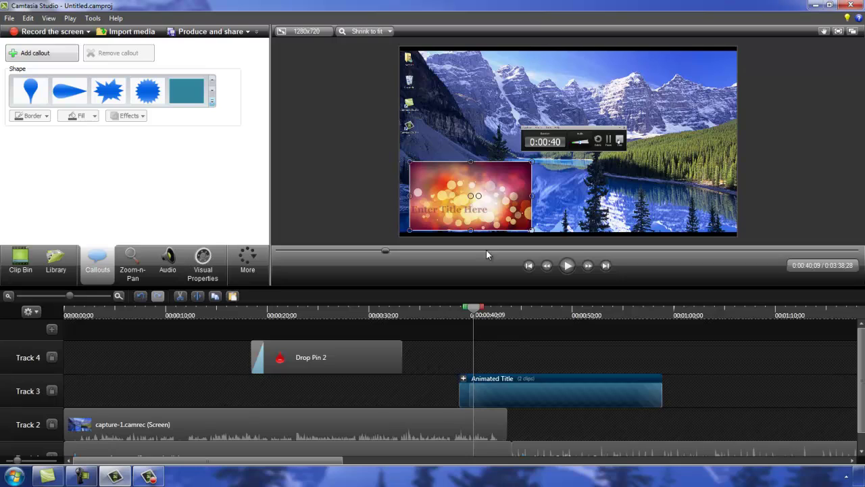
left_click(435, 417)
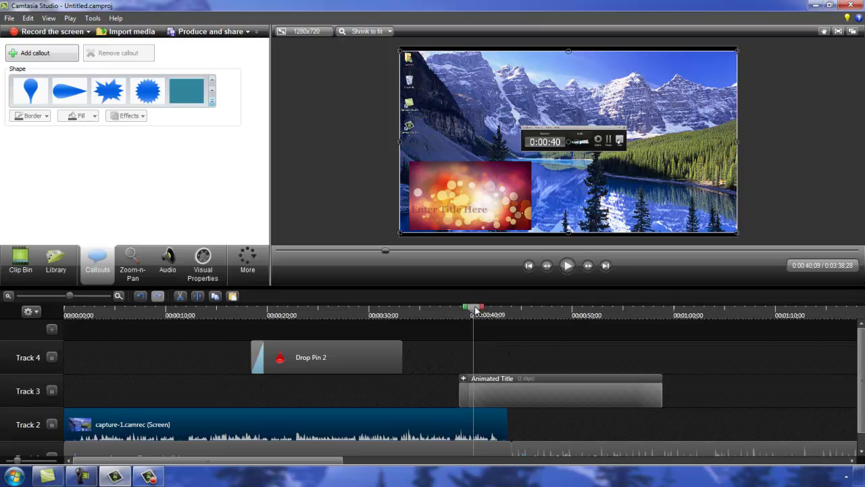
Step: Cue the playhead to 0:11 and select the capture-1 screen clip on Track 2
left_click_drag(476, 310, 184, 354)
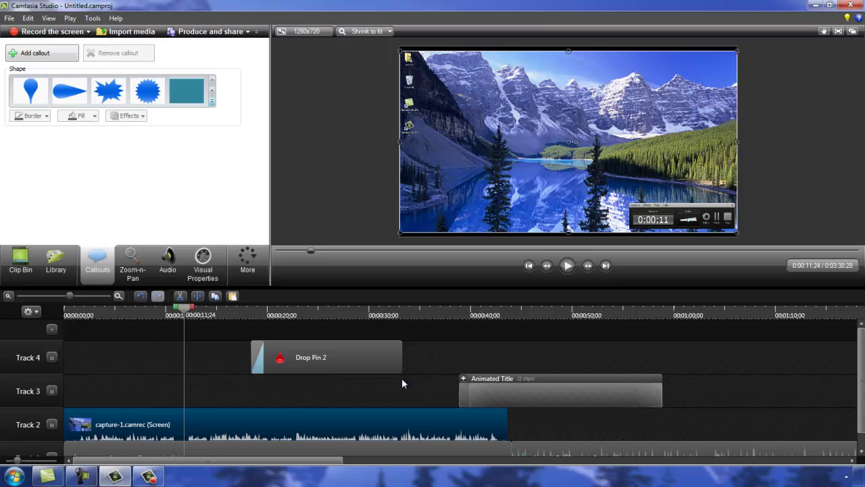
left_click_drag(862, 381, 863, 401)
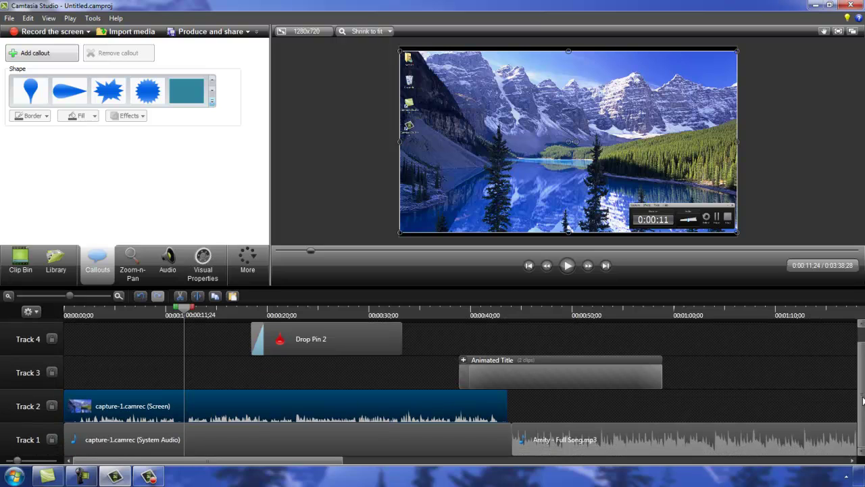
left_click(528, 376)
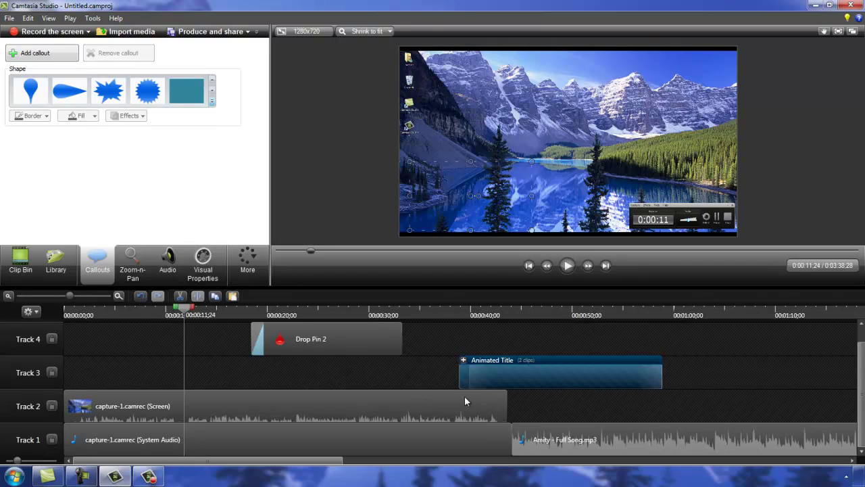
left_click(458, 418)
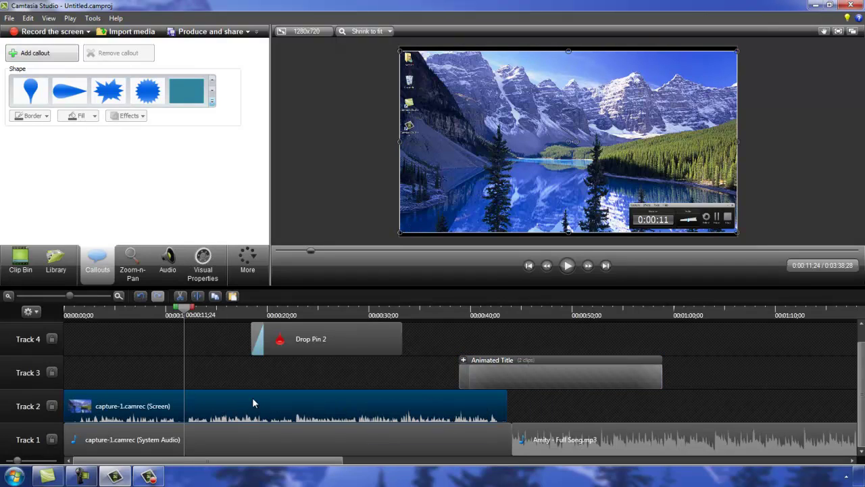
Step: Zoom-n-Pan to 206% on the lower-right recording-controls panel and preview it from 0:10
left_click(134, 267)
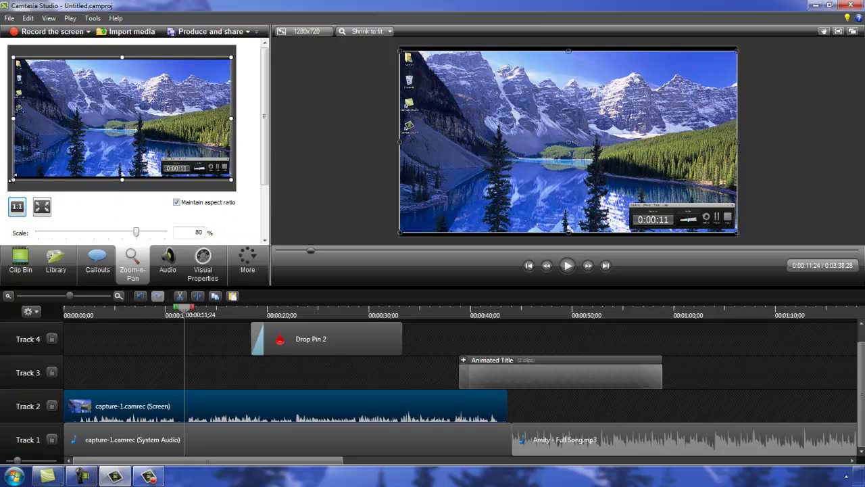
mouse_move(14, 179)
left_mouse_down()
mouse_move(119, 122)
mouse_move(167, 153)
mouse_move(157, 152)
left_mouse_up()
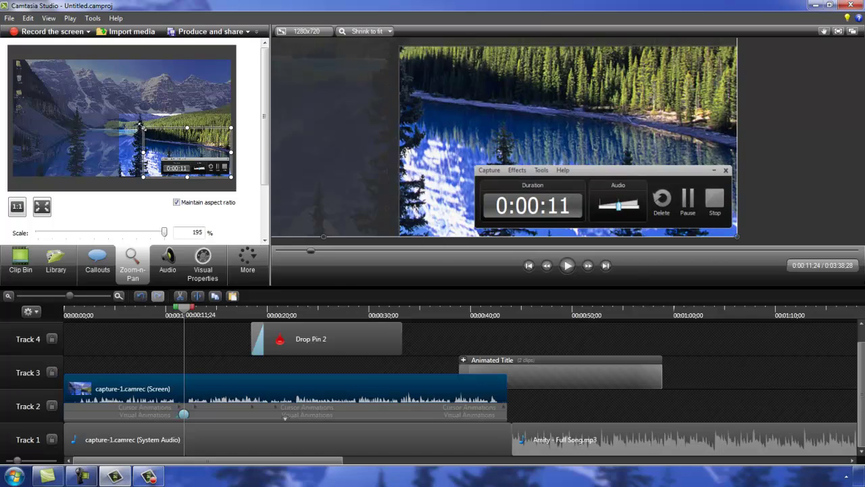
left_click_drag(116, 111, 147, 129)
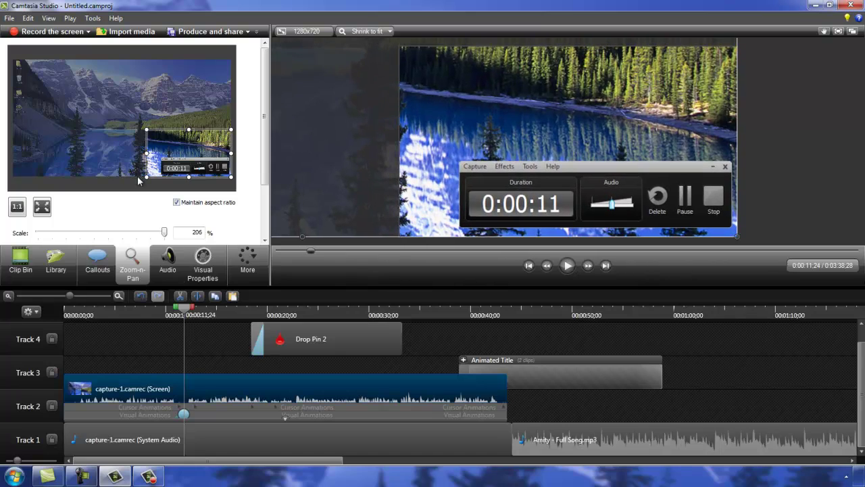
left_click(181, 414)
left_click_drag(186, 309, 171, 309)
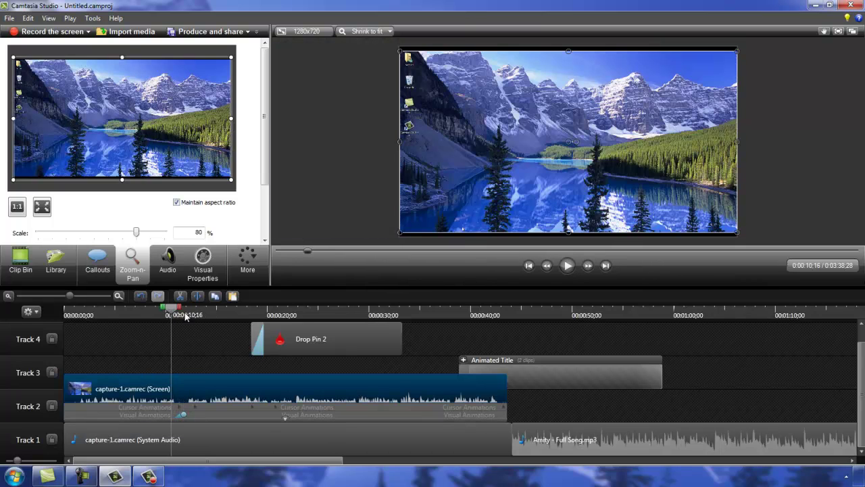
left_click(568, 266)
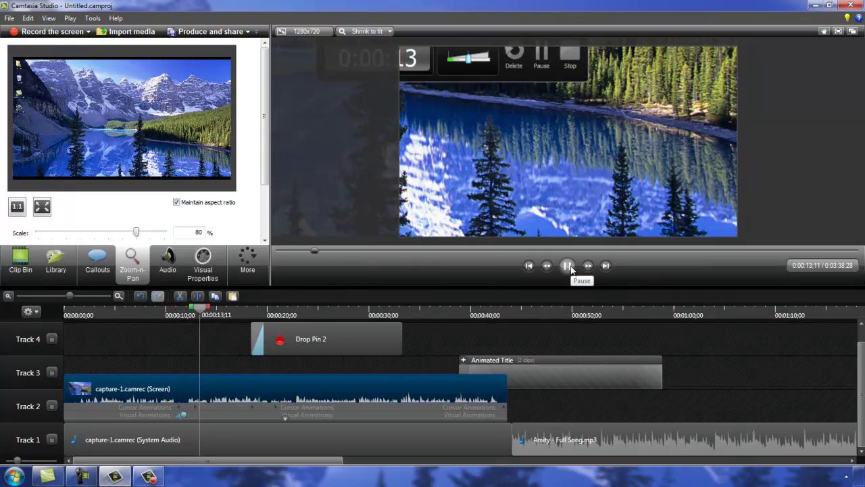
left_click(568, 266)
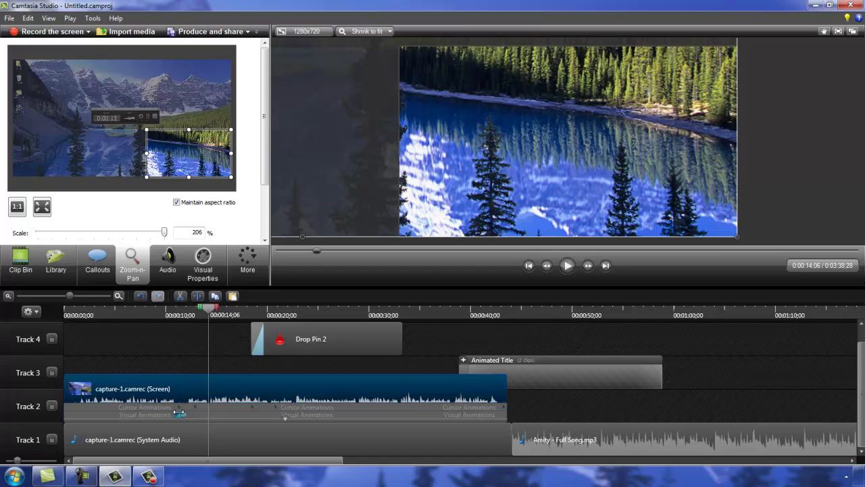
Step: Stretch the zoom animation to start earlier and replay it from about 0:05
left_click_drag(178, 414, 128, 414)
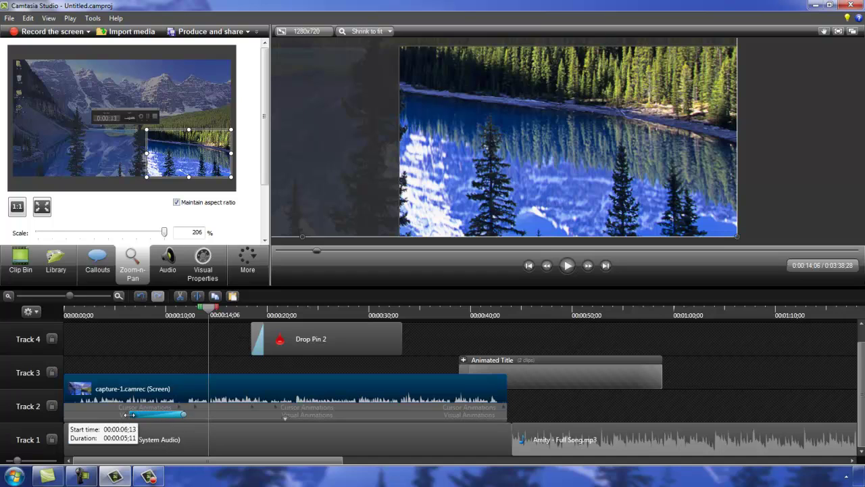
left_click_drag(181, 416, 188, 415)
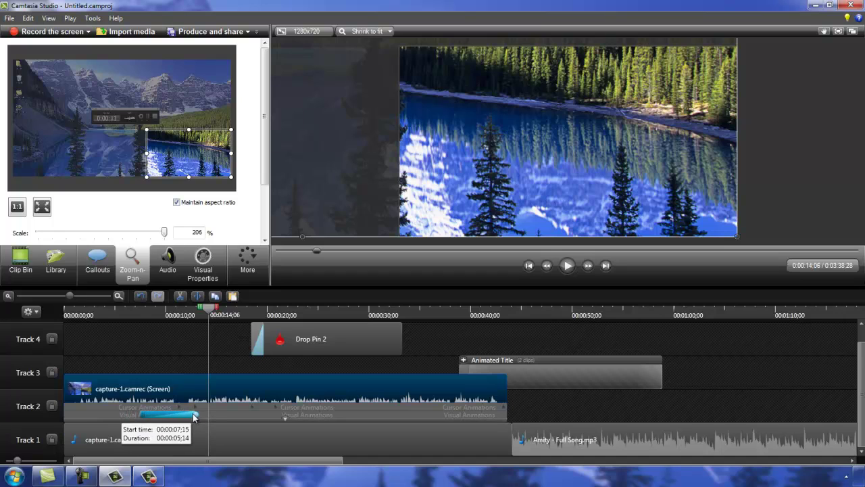
left_click_drag(209, 313, 119, 315)
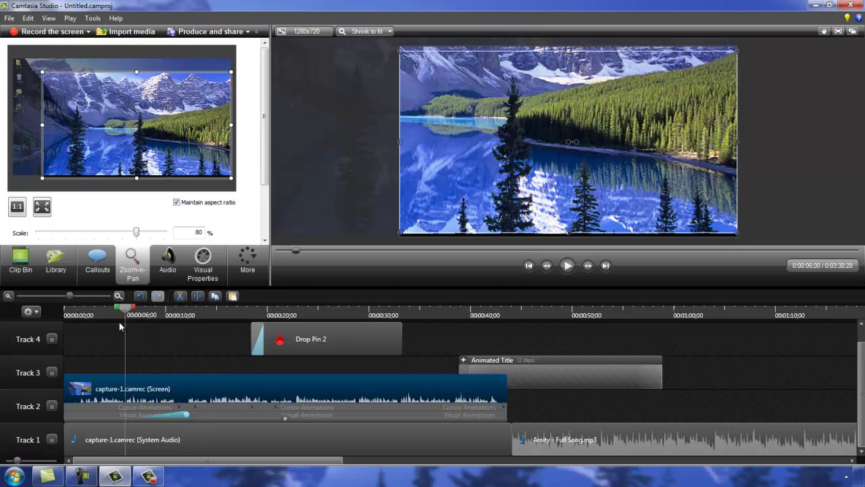
left_click(568, 267)
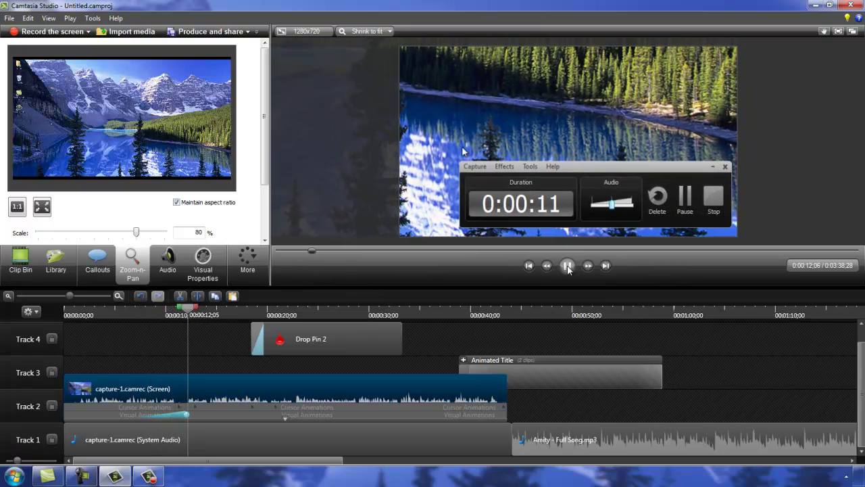
Step: Add a zoom-out to the full canvas at 0:13 and replay from 0:09 to check it
left_click(568, 267)
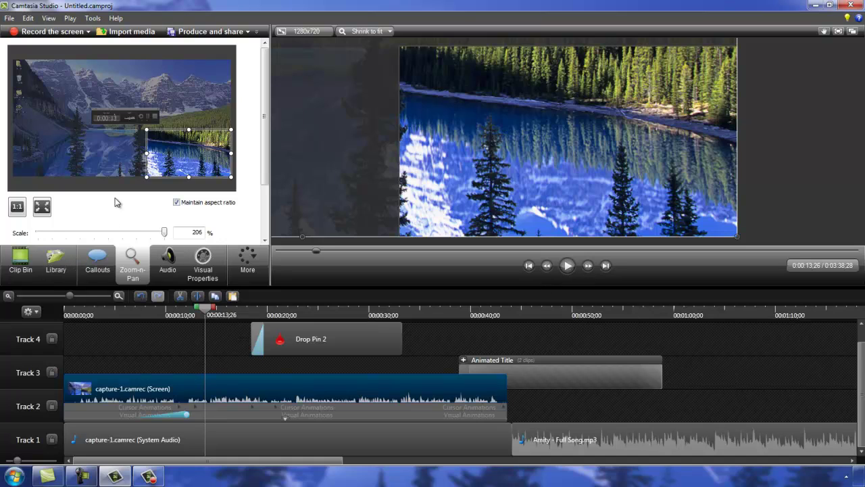
left_click(41, 211)
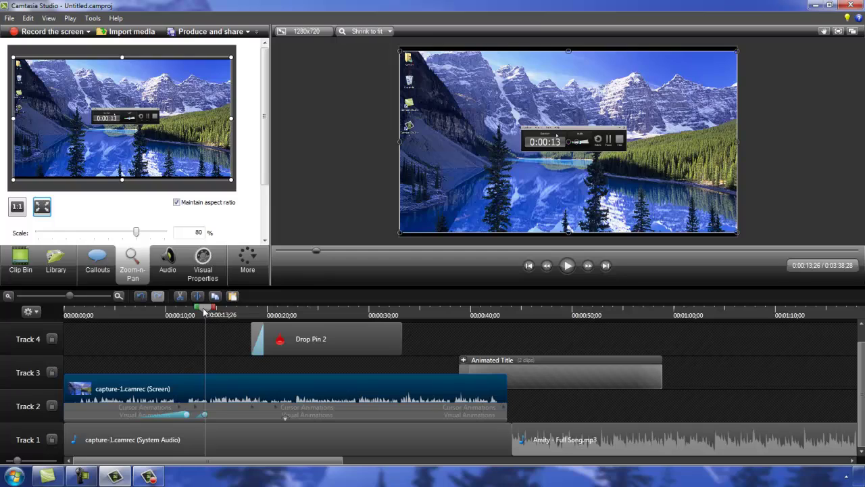
left_click_drag(204, 312, 158, 315)
left_click(567, 265)
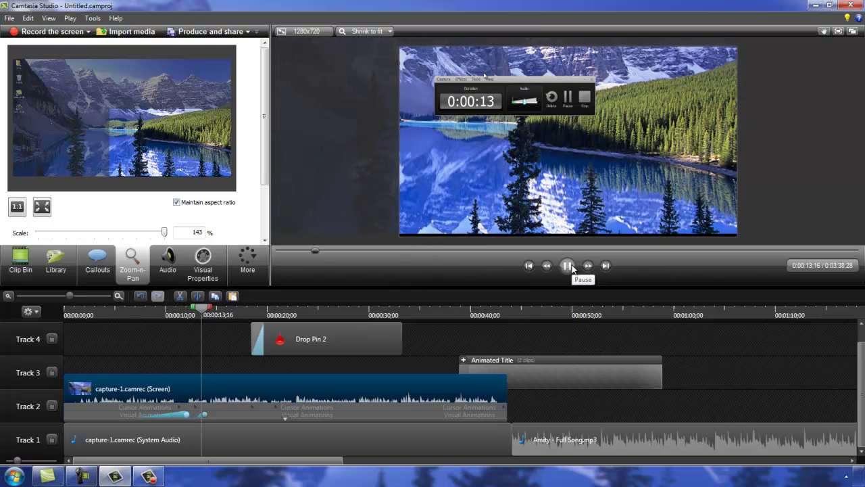
left_click(568, 266)
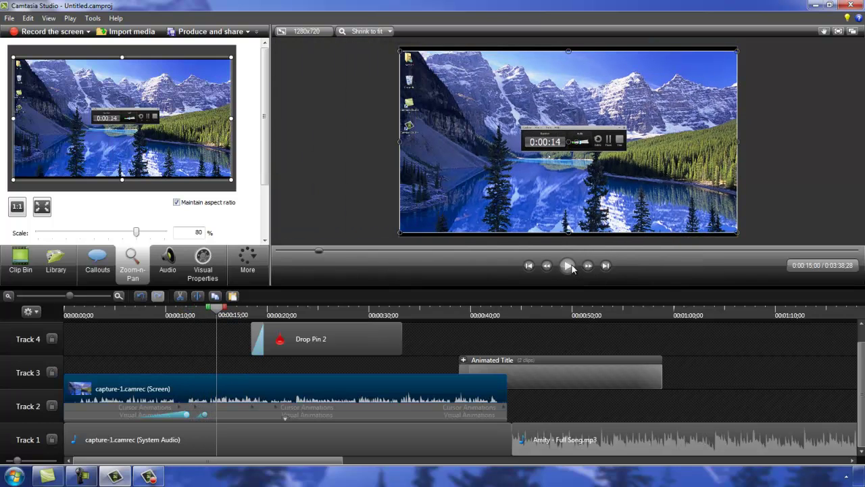
Step: Apply a fade-in to the Amity - Full Song clip on Track 1
left_click(168, 264)
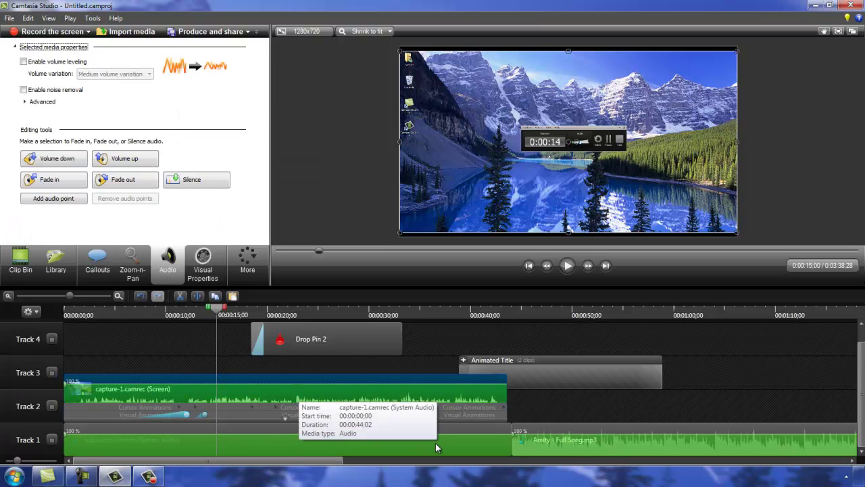
left_click(584, 445)
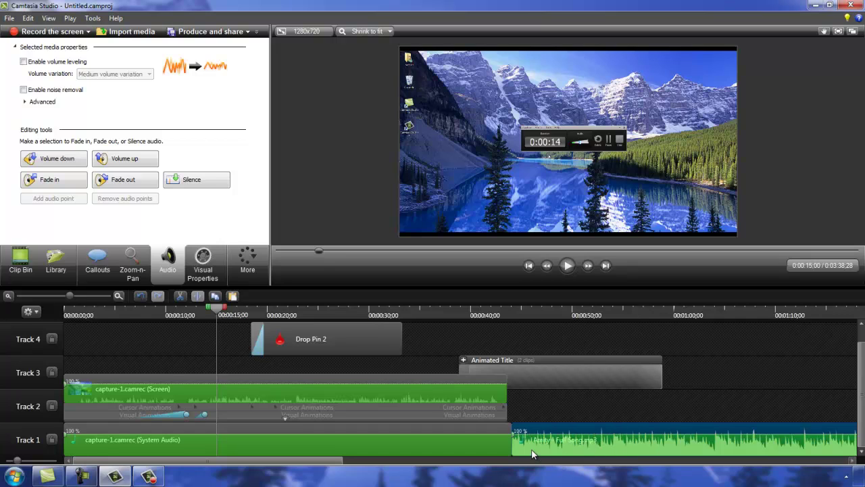
left_click(52, 181)
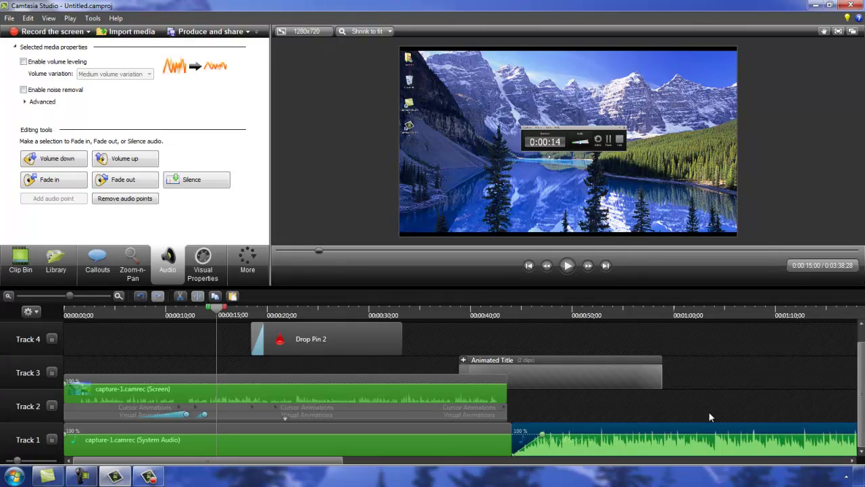
Step: Raise the system audio clip's volume well above 100% and play from 0:41 to hear it
left_click(495, 441)
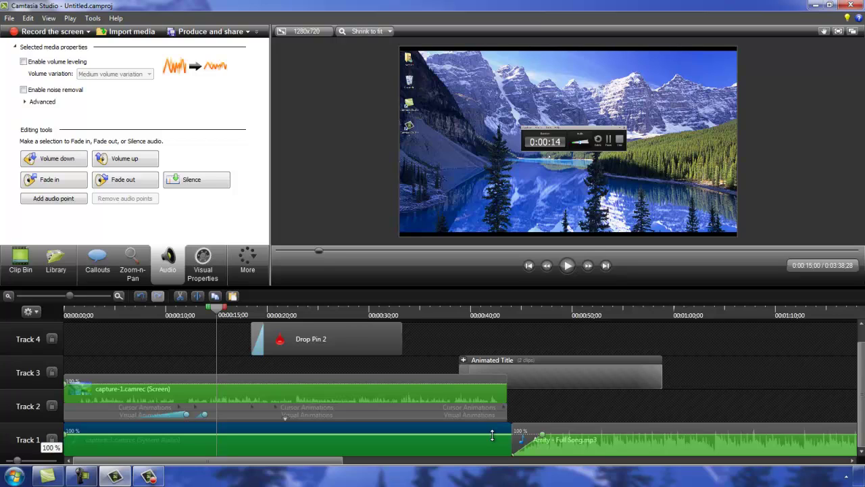
left_click_drag(492, 435, 491, 426)
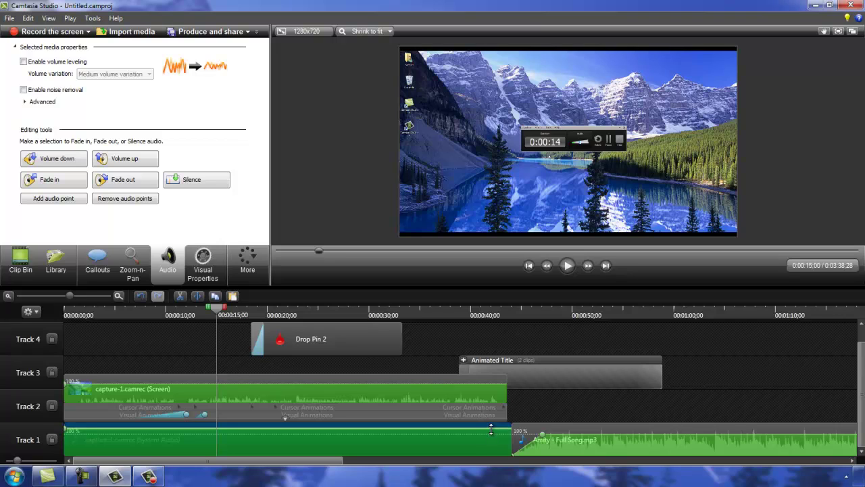
left_click(480, 310)
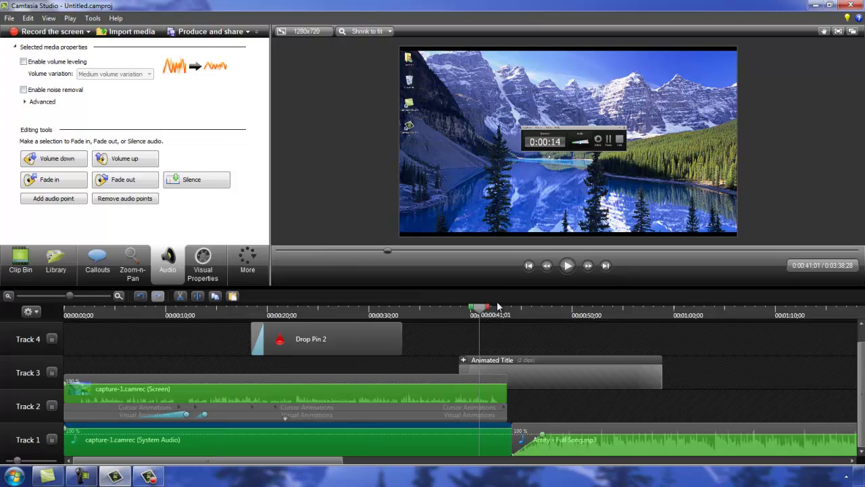
left_click(568, 267)
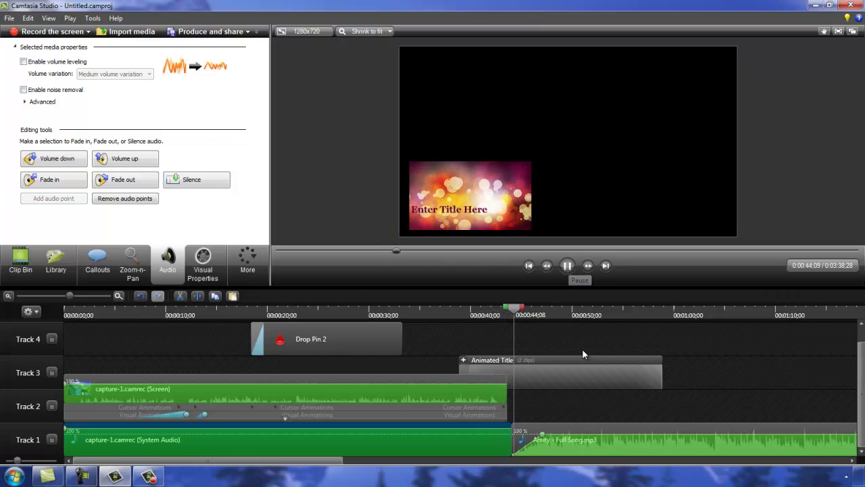
left_click(569, 266)
left_click_drag(560, 308, 460, 308)
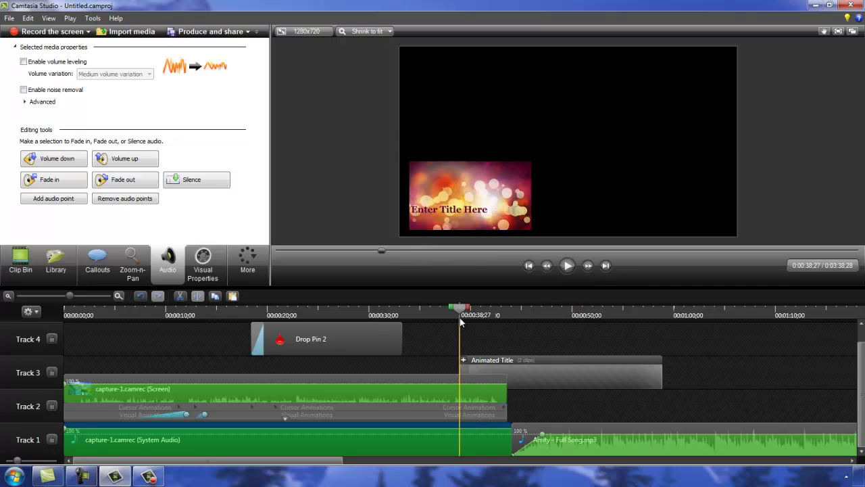
left_click(198, 270)
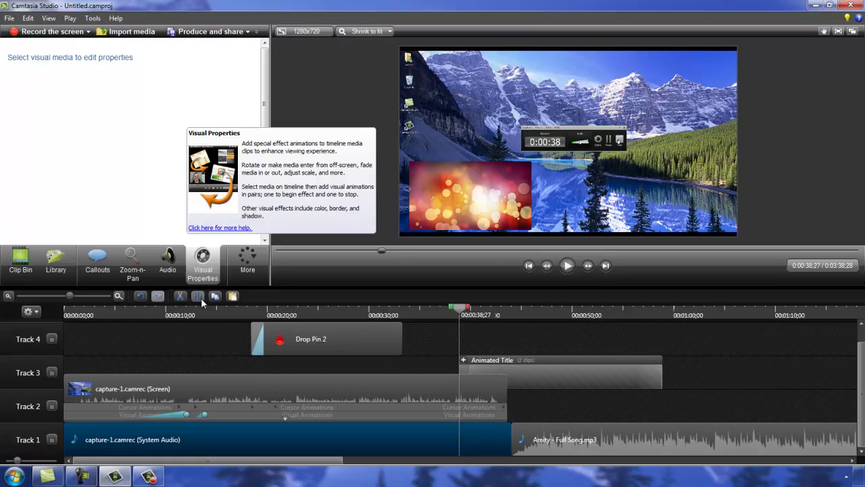
Step: Rotate the Animated Title card -4° on Z and 40° on Y for a perspective tilt
left_click(570, 376)
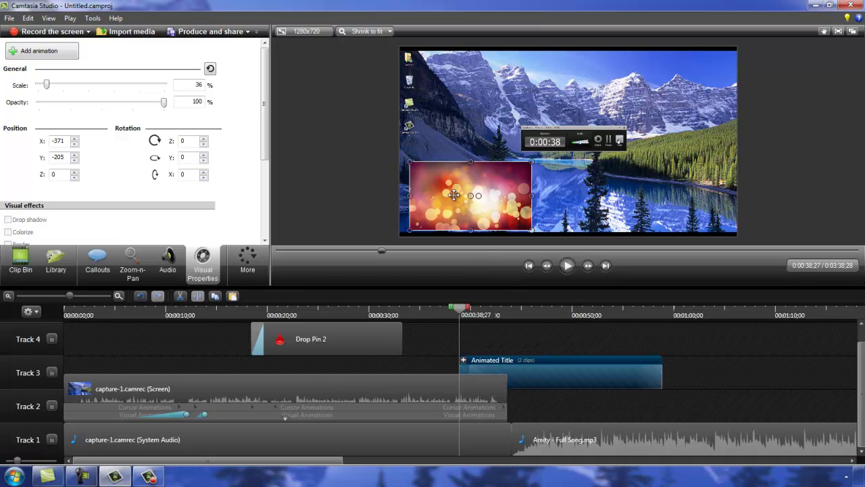
left_click(202, 145)
left_click(202, 145)
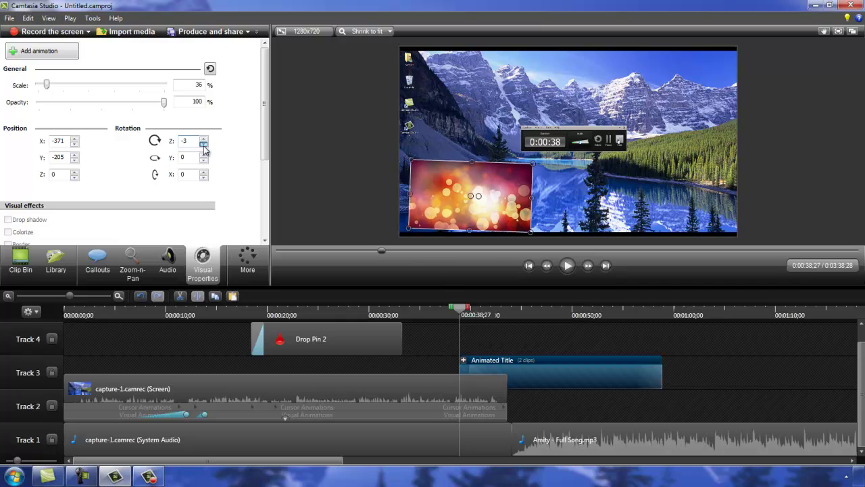
left_click(202, 145)
left_click_drag(205, 158, 203, 178)
type("40")
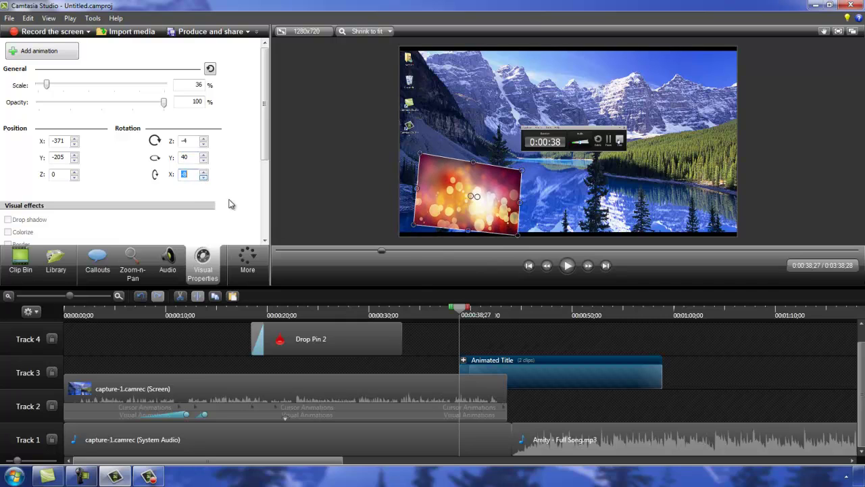
left_click(377, 332)
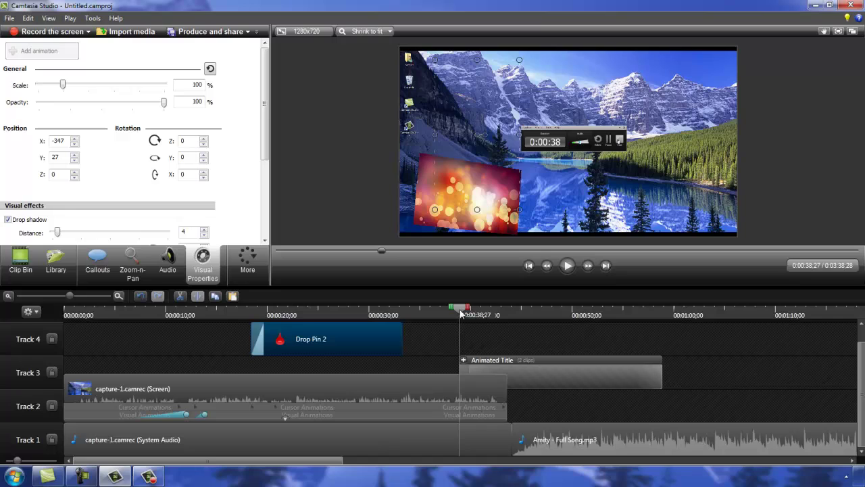
Step: Set the Drop Pin 2 callout's rotation to 40 on Y and 150 on X
left_click_drag(459, 313, 361, 313)
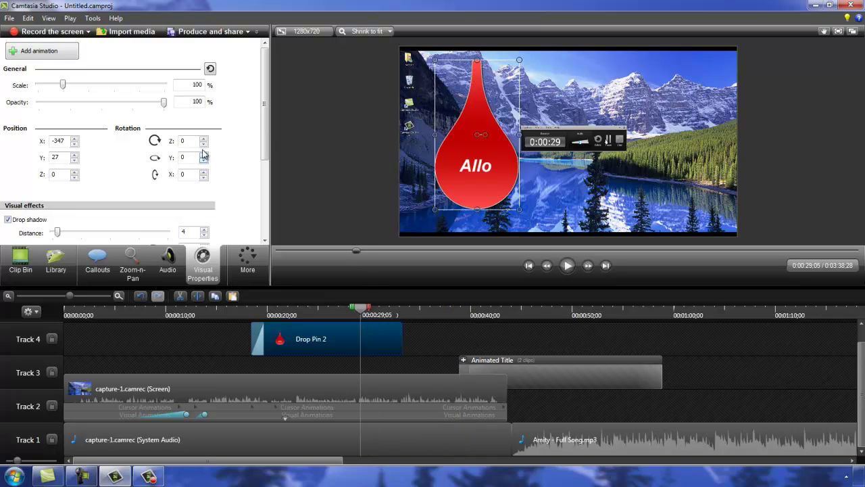
left_click(181, 157)
type("40")
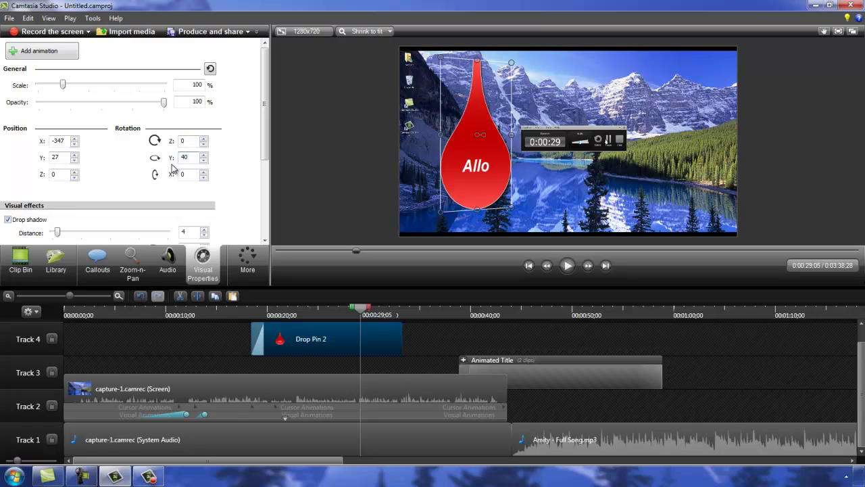
key("Tab")
type("15")
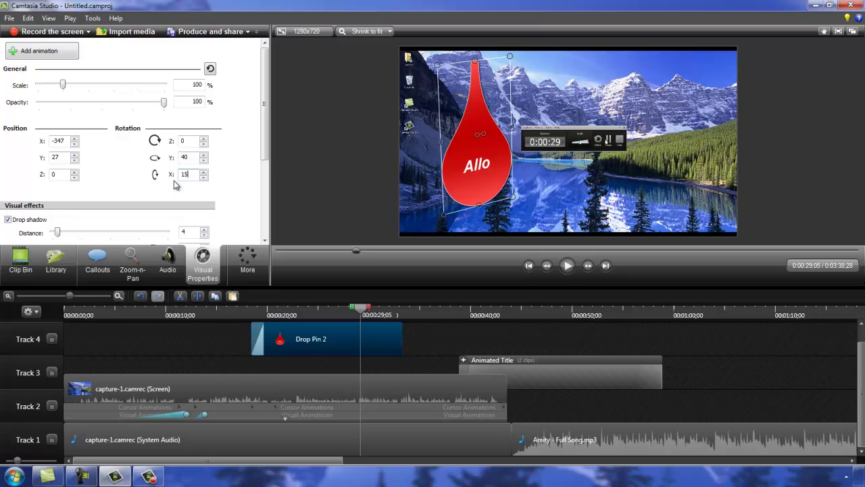
type("0")
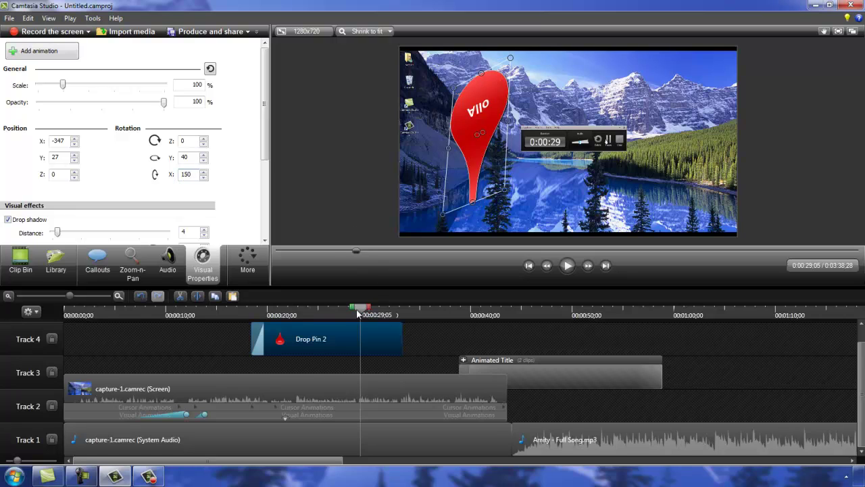
mouse_move(362, 310)
left_mouse_down()
mouse_move(251, 313)
mouse_move(517, 317)
mouse_move(425, 316)
left_mouse_up()
left_click(245, 265)
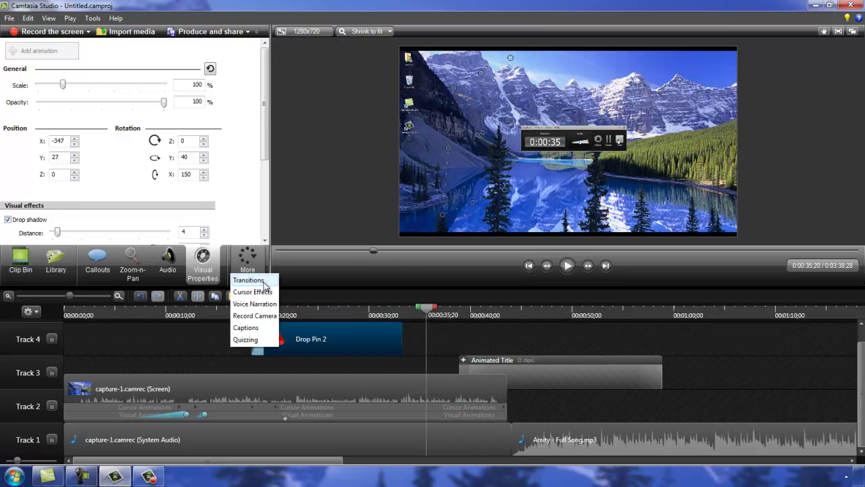
Step: Apply the Circle stretch transition to the Track 2 clip's start and preview it from the beginning
left_click(263, 280)
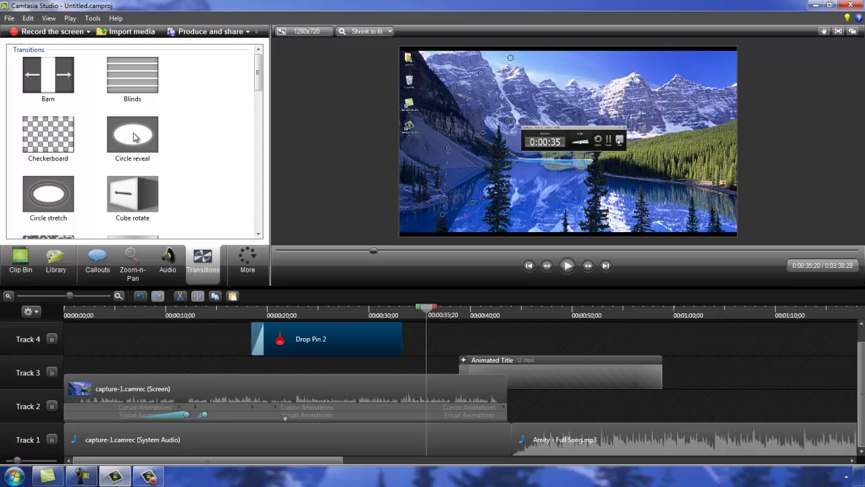
mouse_move(48, 194)
left_mouse_down()
mouse_move(351, 358)
mouse_move(82, 388)
left_mouse_up()
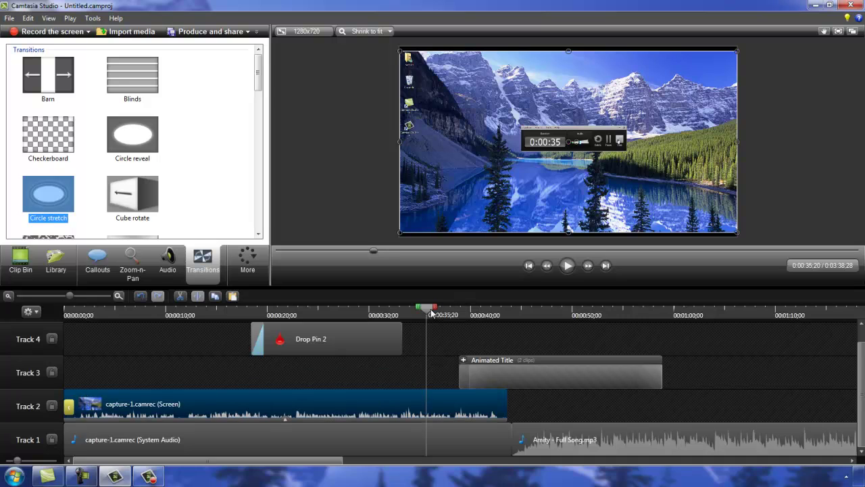
left_click(68, 406)
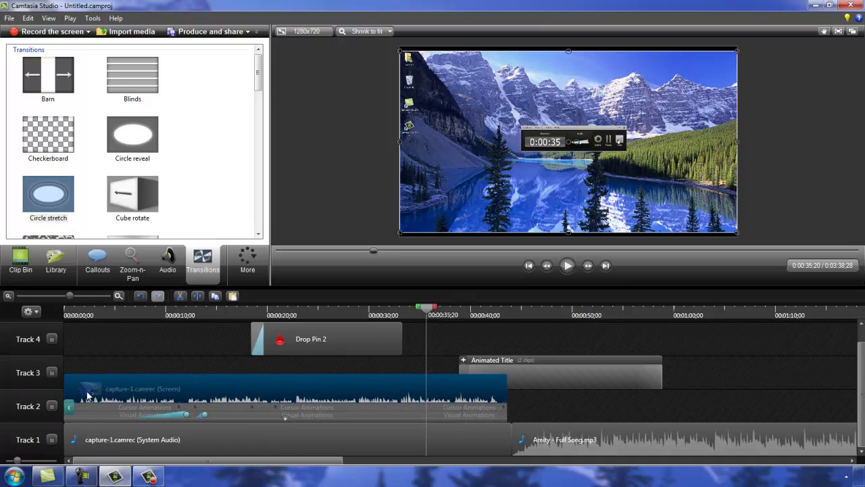
left_click_drag(430, 309, 242, 310)
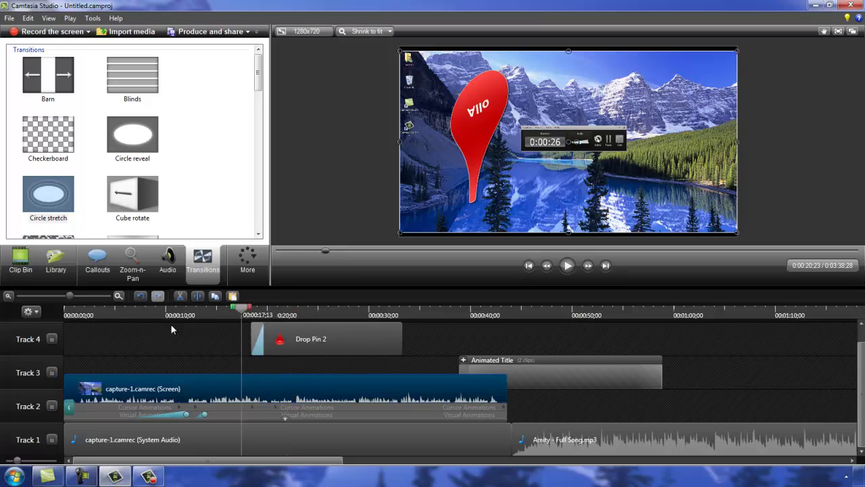
key("ctrl+Home")
left_click(569, 266)
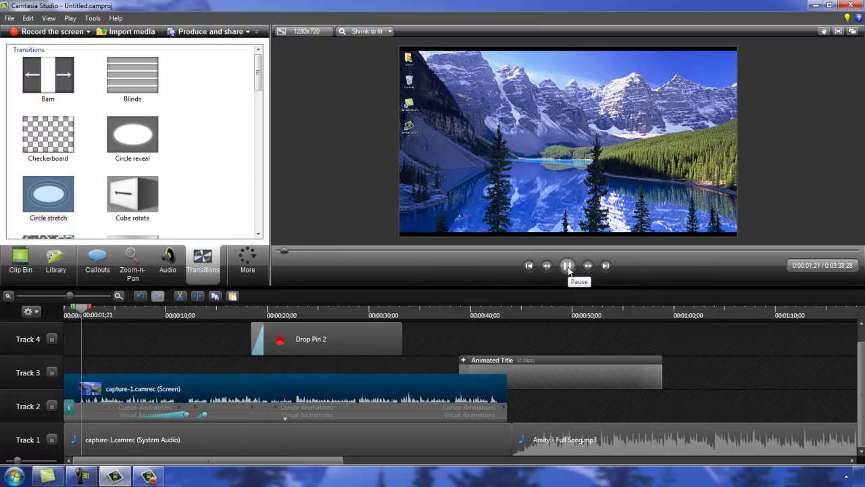
left_click(568, 267)
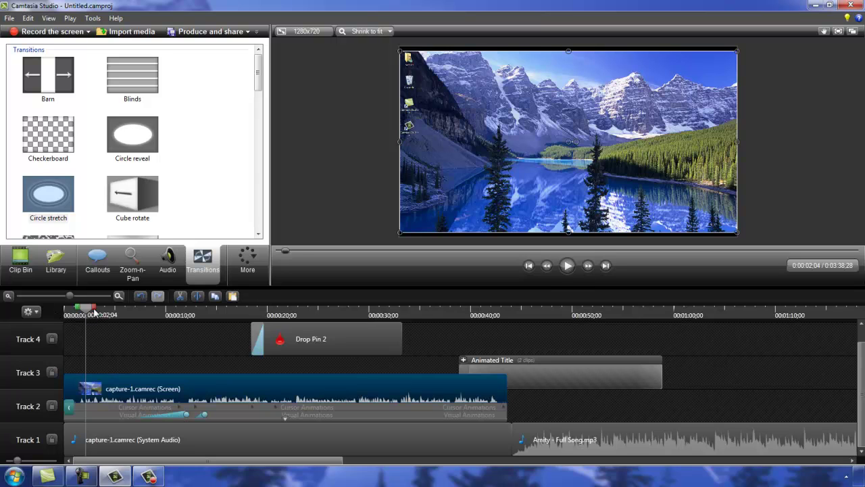
left_click_drag(93, 313, 430, 314)
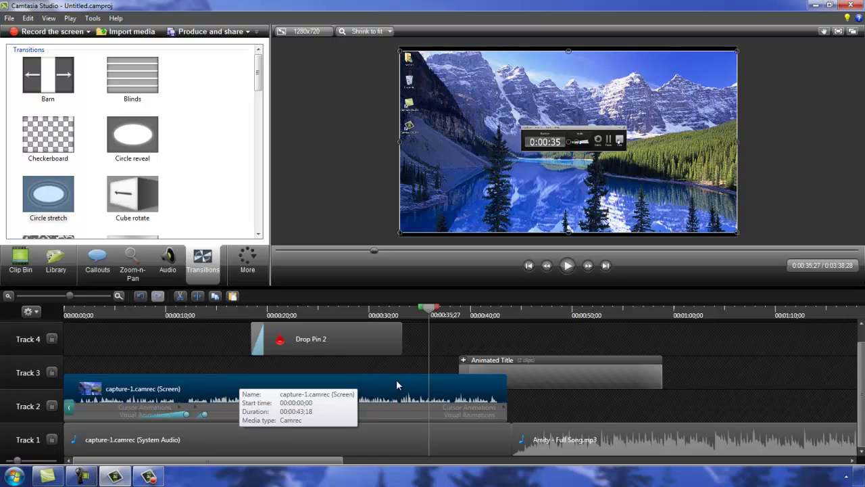
Step: Split the screen clip at 0:35;27 and move its tail piece later on Track 2
left_click(198, 297)
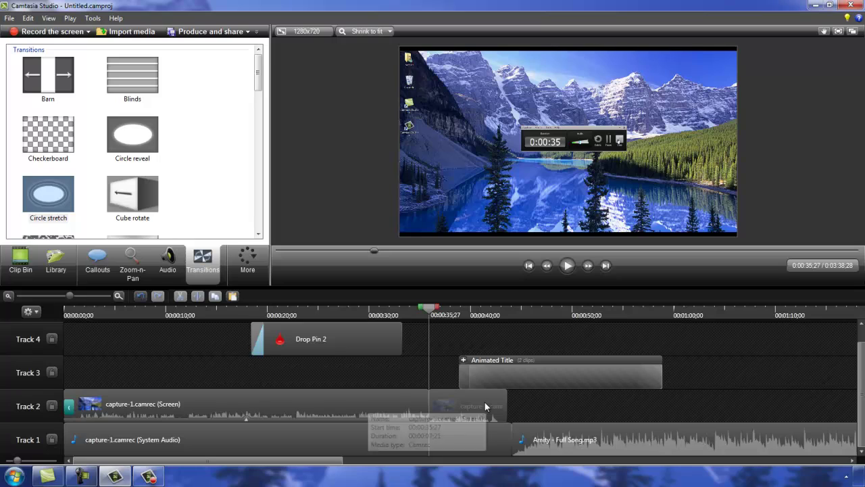
left_click_drag(497, 404, 590, 402)
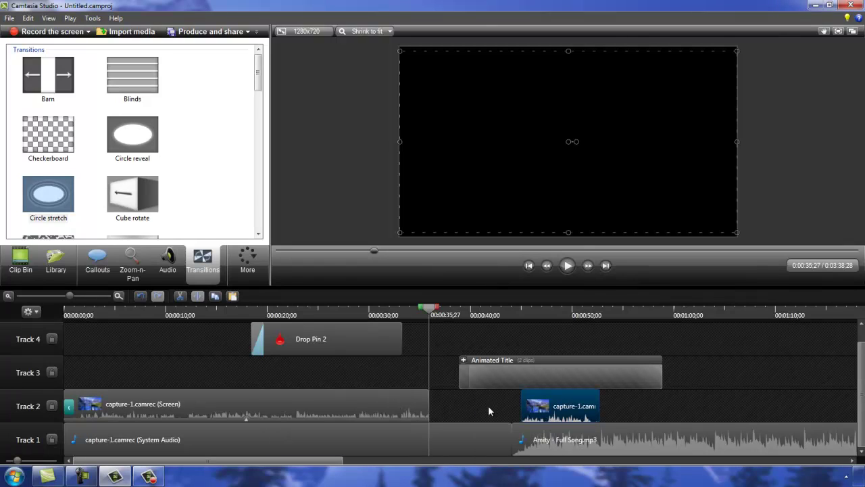
left_click(408, 311)
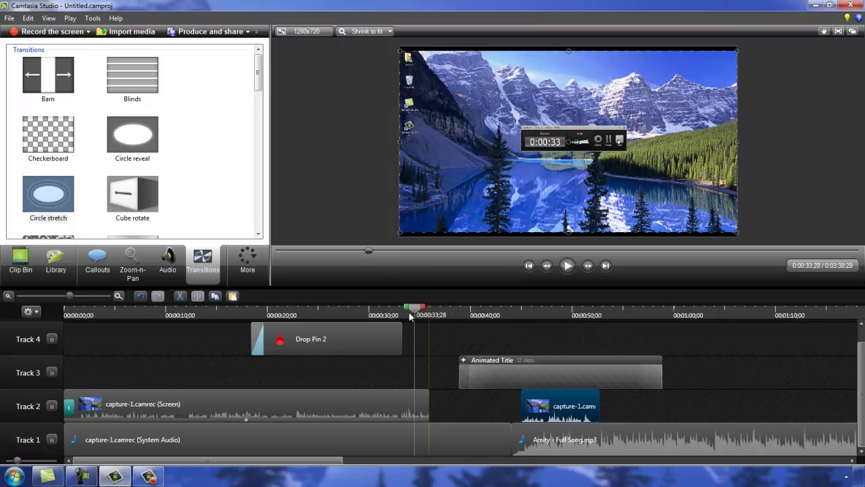
left_click(568, 266)
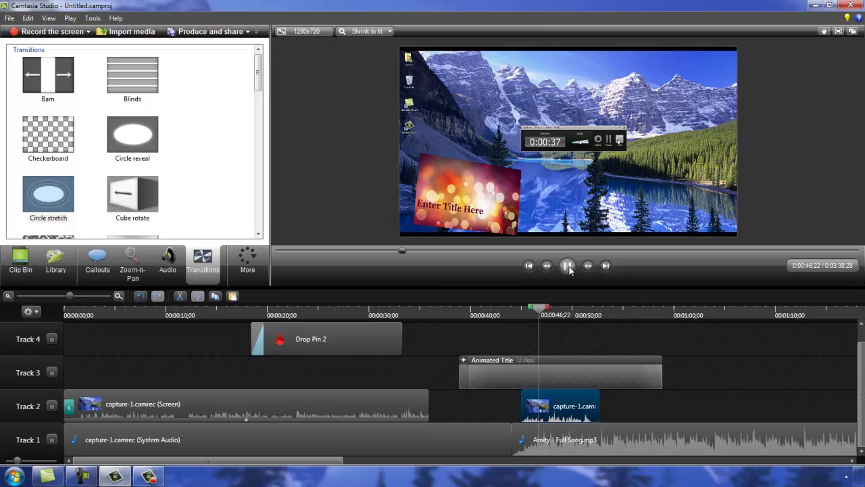
left_click(568, 267)
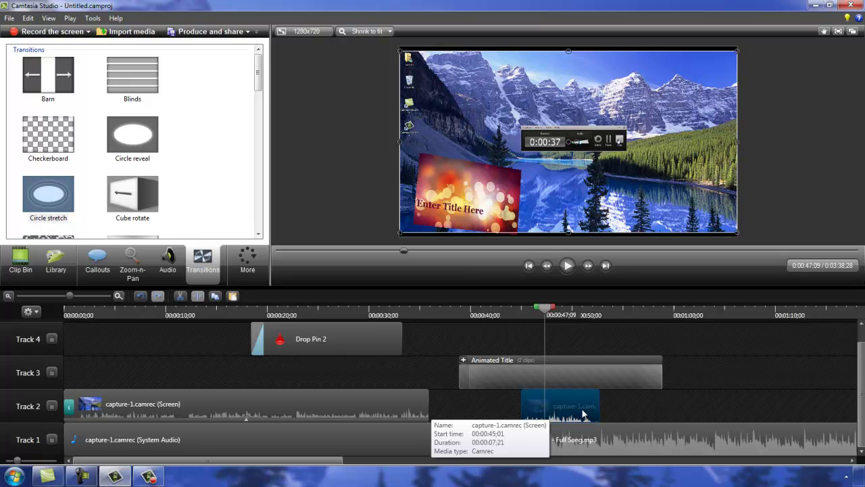
Step: Undo the earlier clip move and split on Track 2
left_click_drag(583, 413, 583, 414)
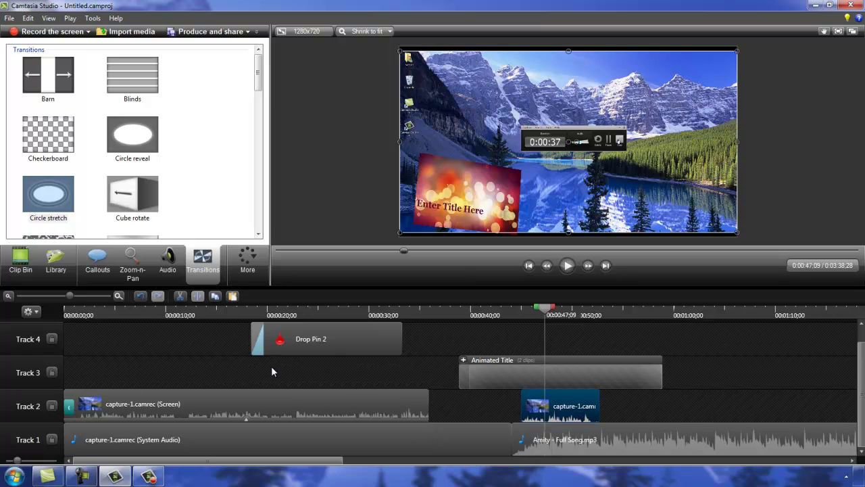
left_click(140, 299)
left_click(140, 298)
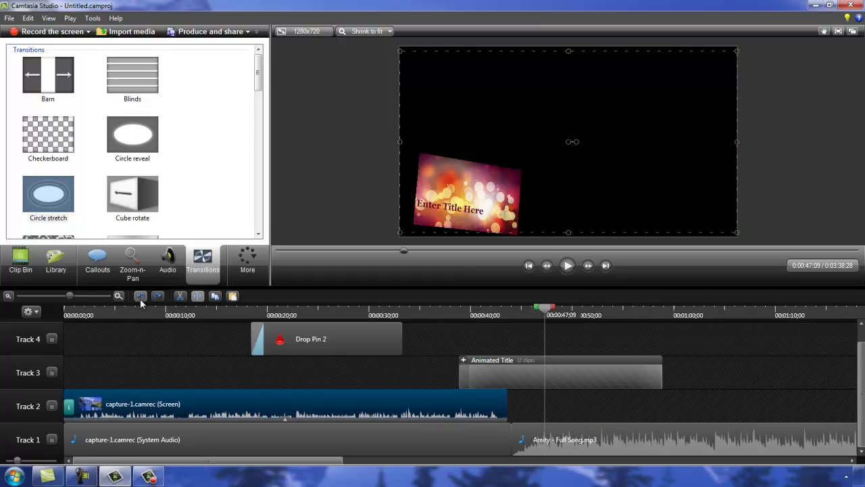
Step: Split video and system audio at 0:36, shift the tails and Amity song right, and save
left_click_drag(544, 307, 437, 310)
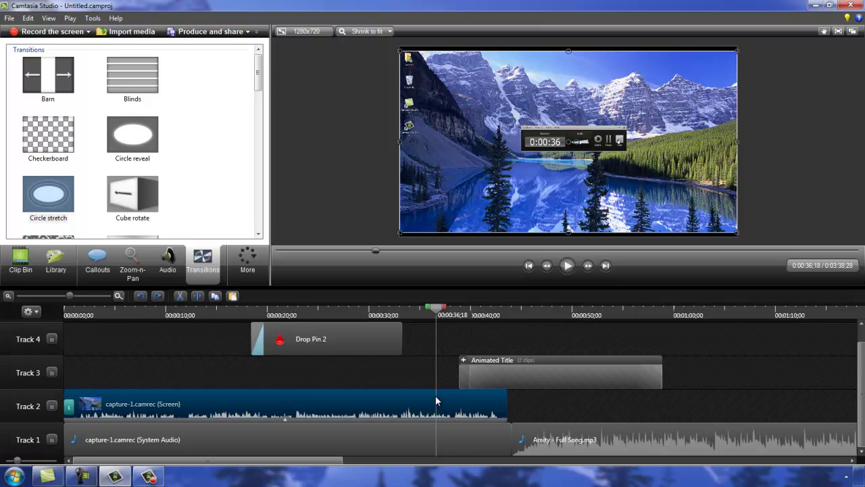
left_click(468, 444)
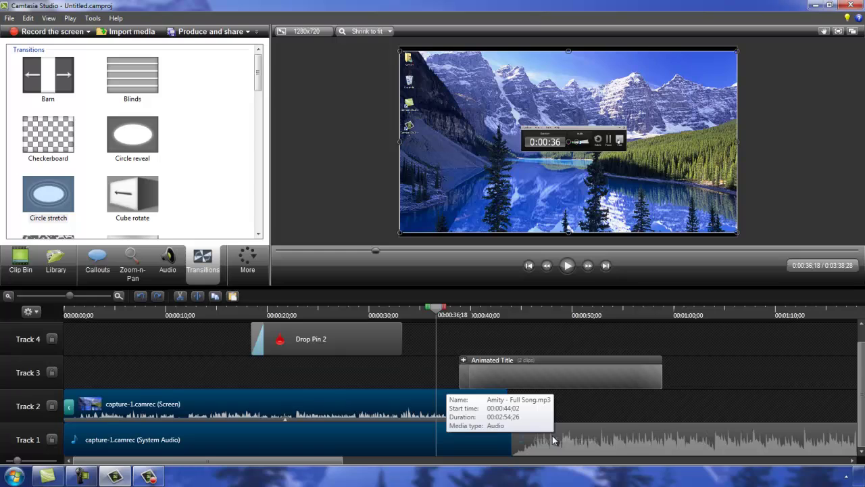
left_click(197, 296)
left_click_drag(473, 404, 526, 406)
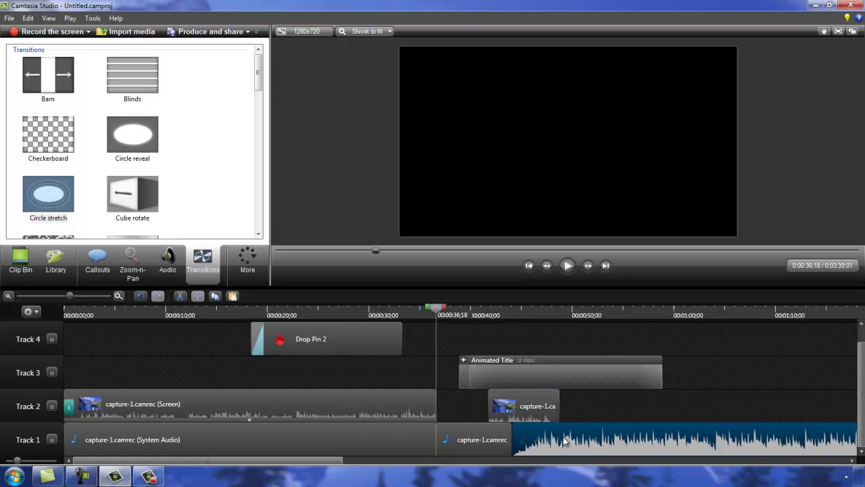
left_click_drag(526, 437, 595, 439)
left_click_drag(496, 439, 545, 436)
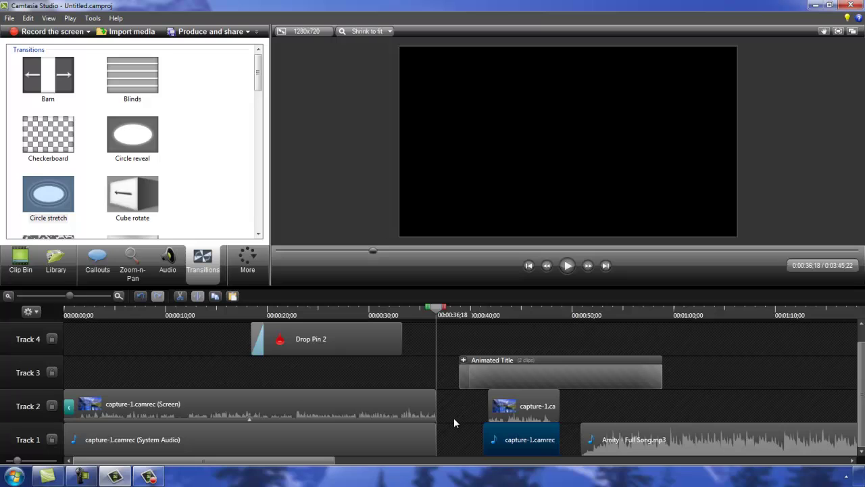
key("ctrl+s")
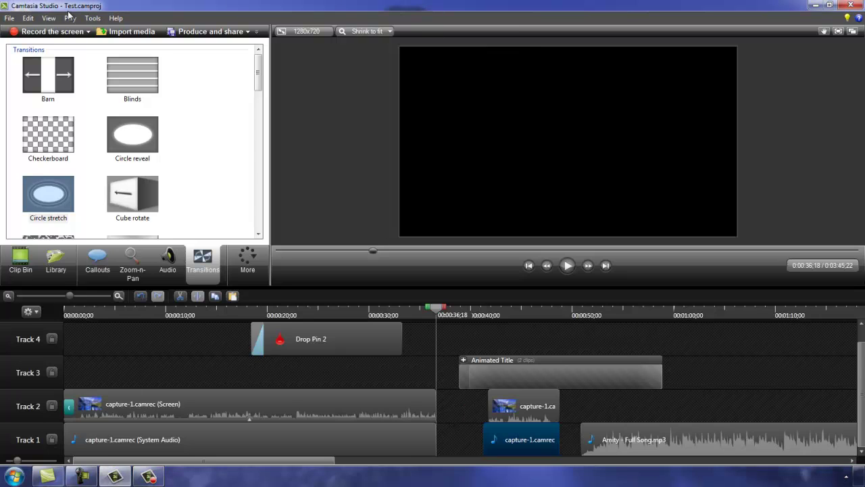
Step: Save the project as Test.camproj in Bureau, then minimize Camtasia to the desktop
left_click(9, 18)
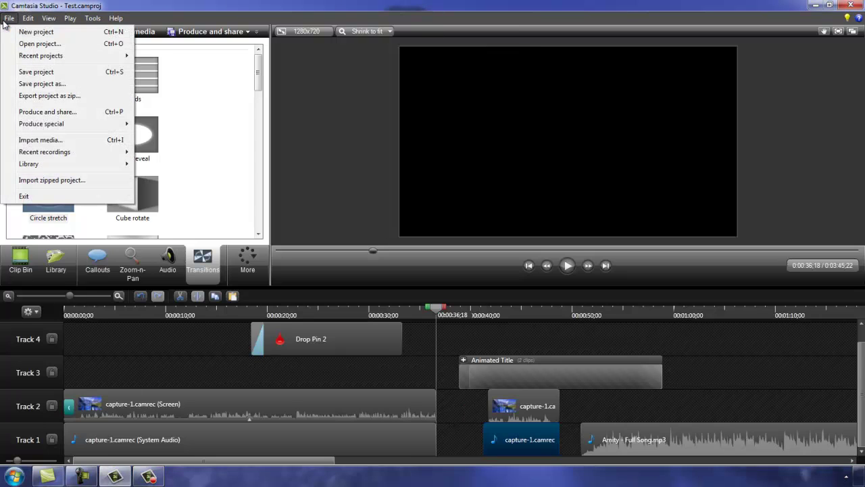
left_click(27, 86)
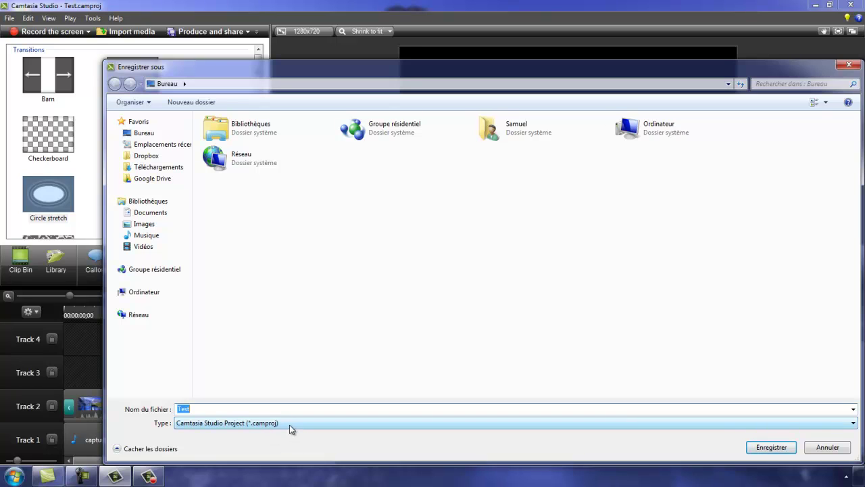
left_click(143, 132)
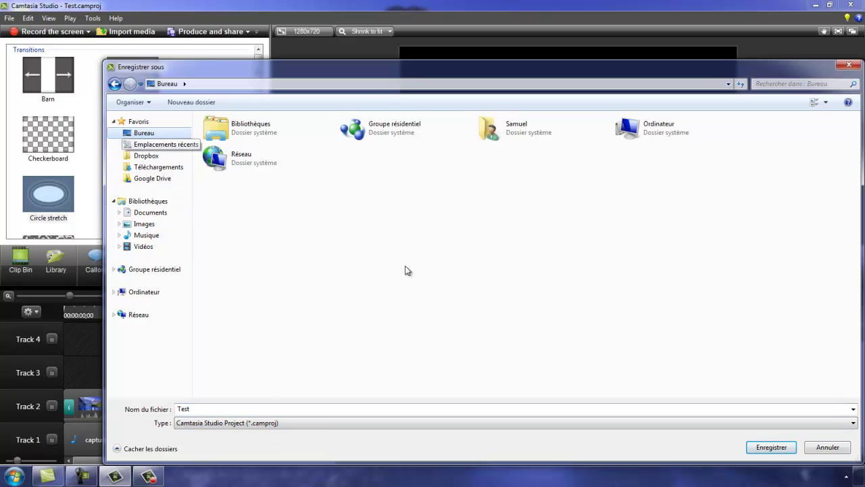
left_click(770, 446)
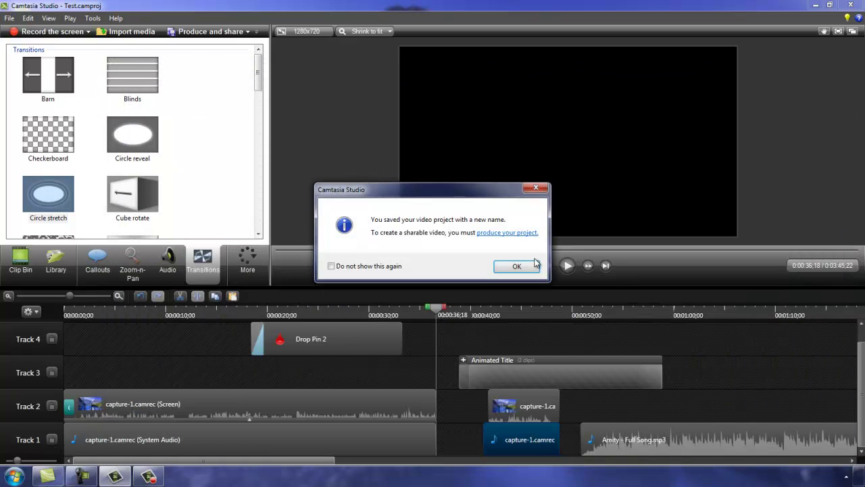
left_click(534, 265)
left_click(818, 5)
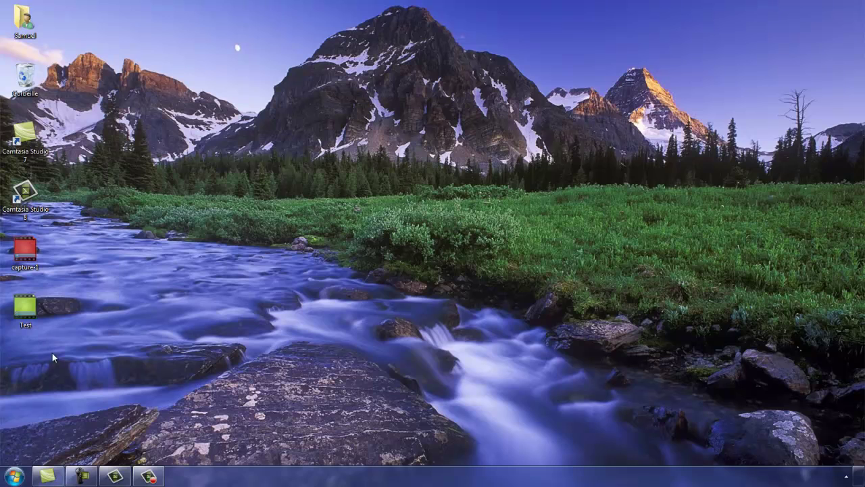
Step: Restore the Camtasia window and show the Produce and share options
left_click(115, 477)
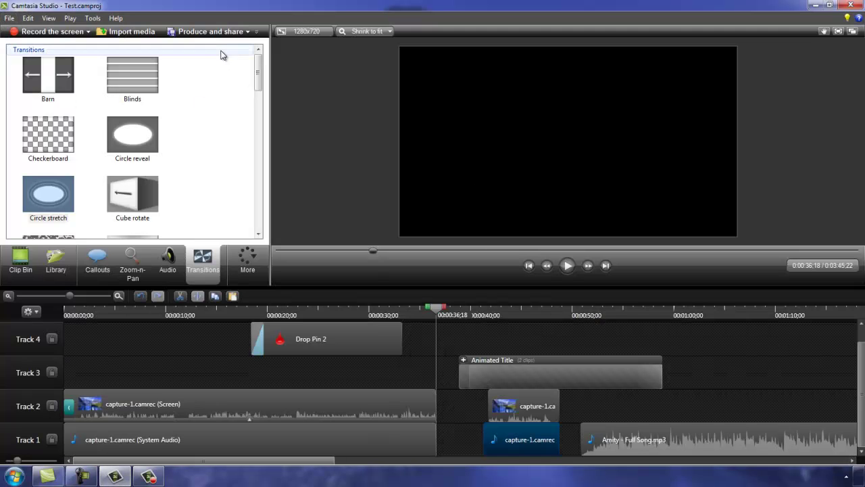
left_click(248, 32)
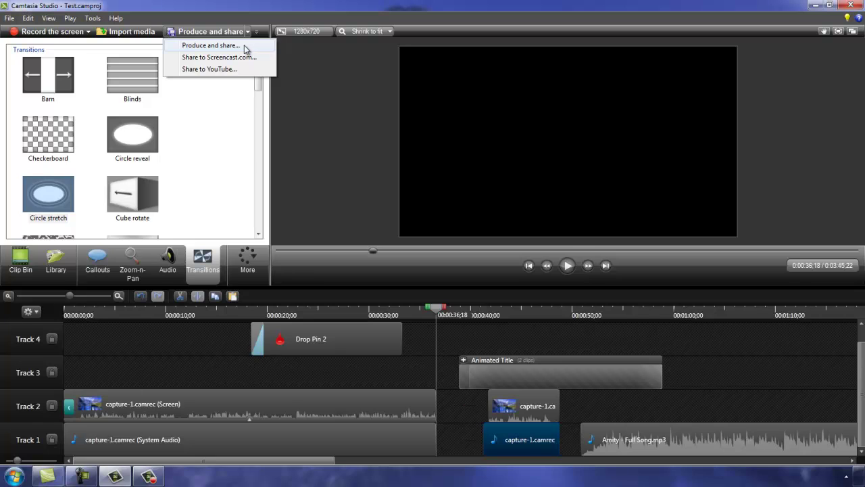
Step: Render Test.mp4 to Bureau using the 'MP4 only (up to 720p)' preset
left_click(250, 47)
left_click(469, 144)
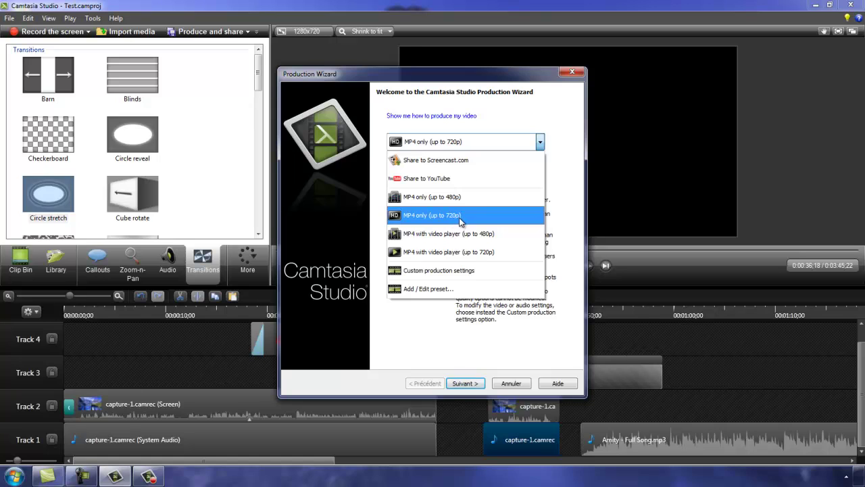
left_click(405, 218)
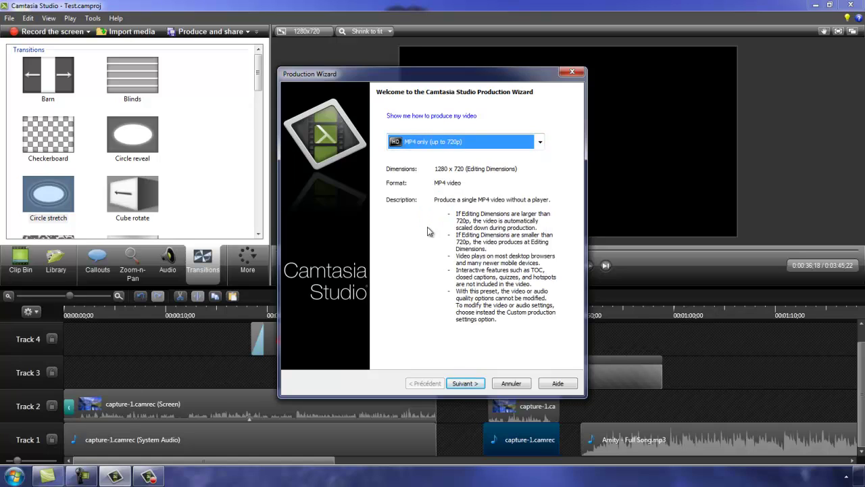
left_click(466, 383)
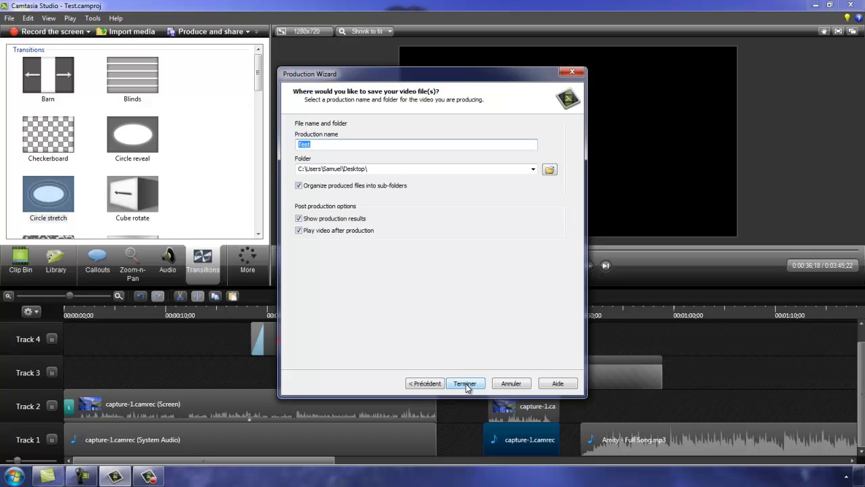
left_click(549, 169)
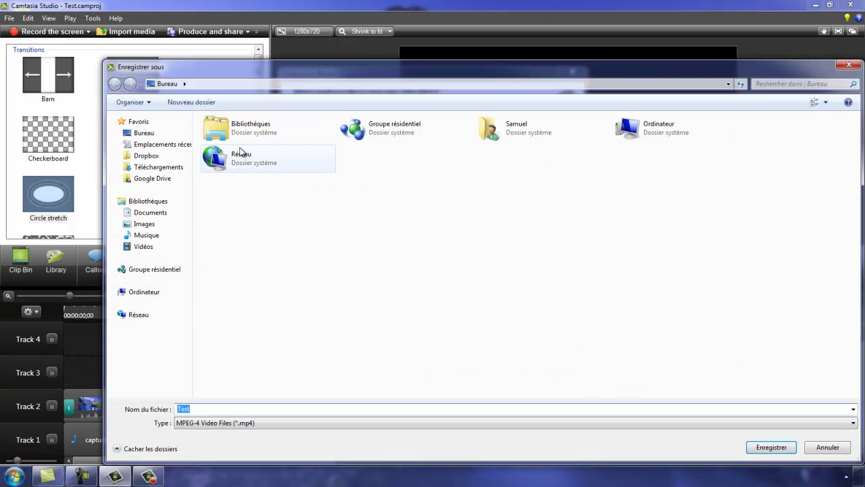
left_click(138, 133)
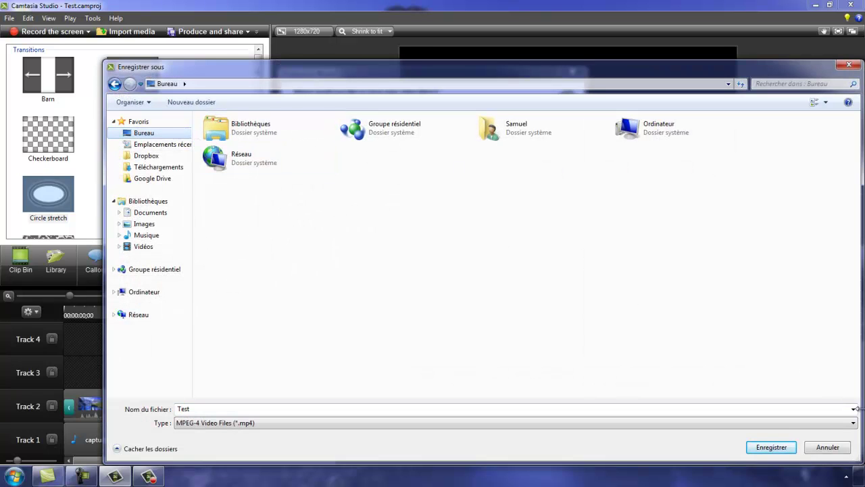
left_click(780, 448)
left_click(474, 384)
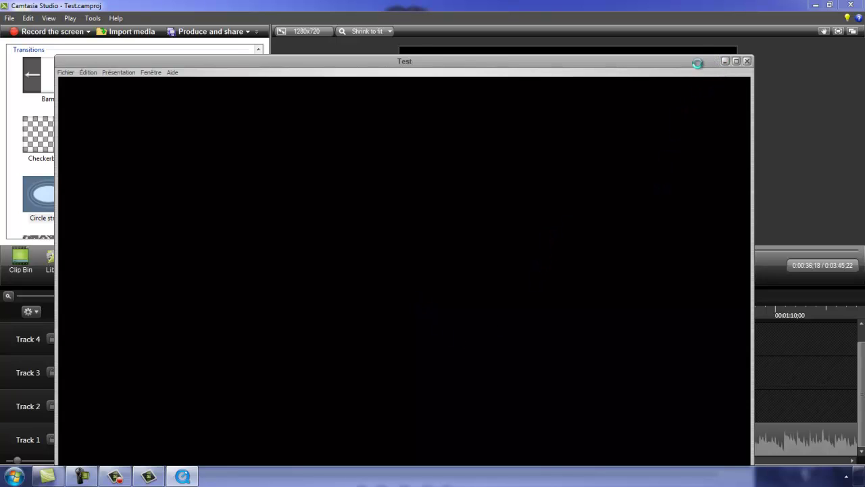
Step: Dismiss the Camtasia production results and quit Camtasia Studio 8, saving the project
left_click(724, 62)
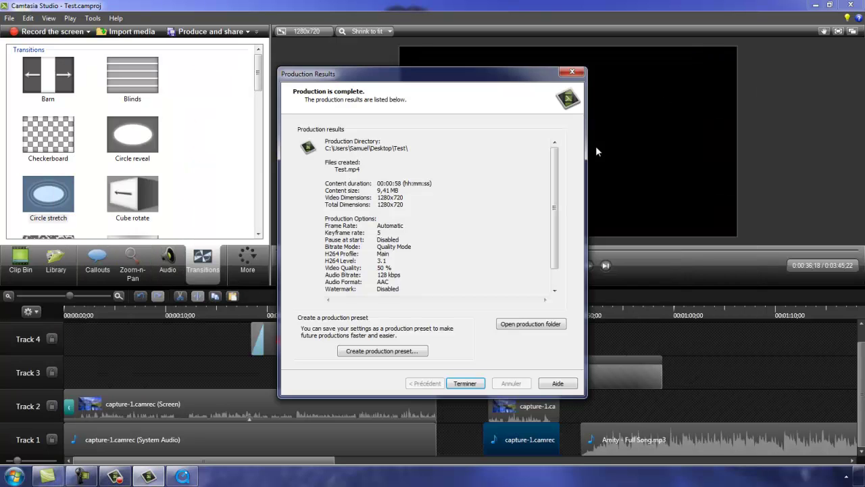
left_click(465, 383)
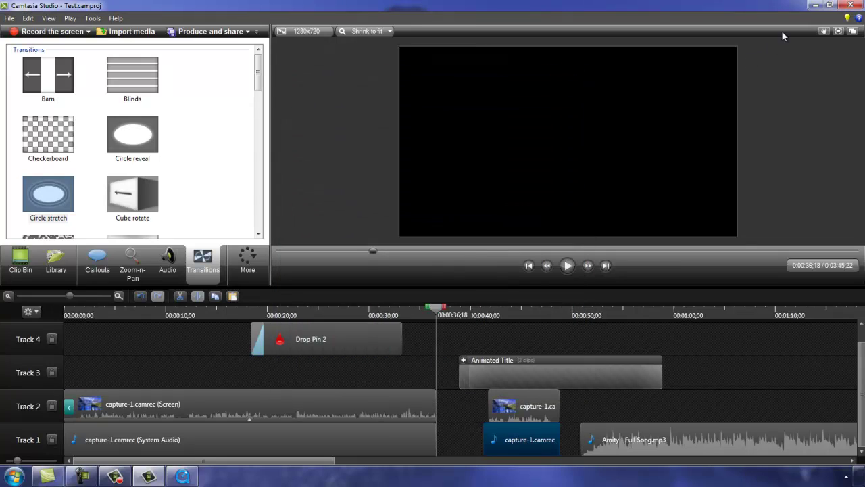
left_click(850, 6)
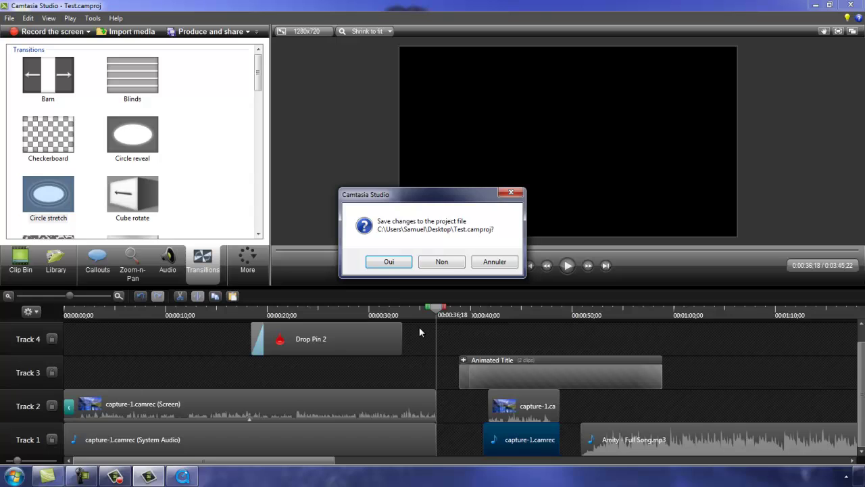
left_click(388, 264)
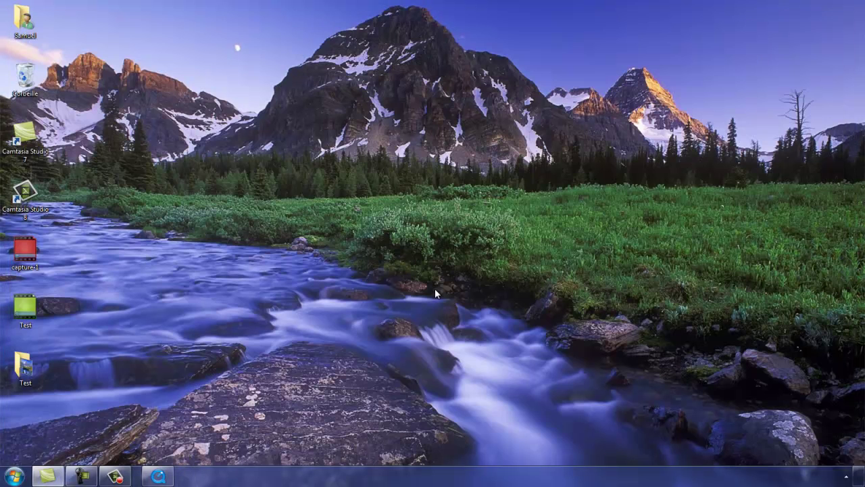
Step: Check the 9,41 Mo Test video in the desktop Test folder, then return to Internet Explorer
double_click(37, 380)
left_click(371, 120)
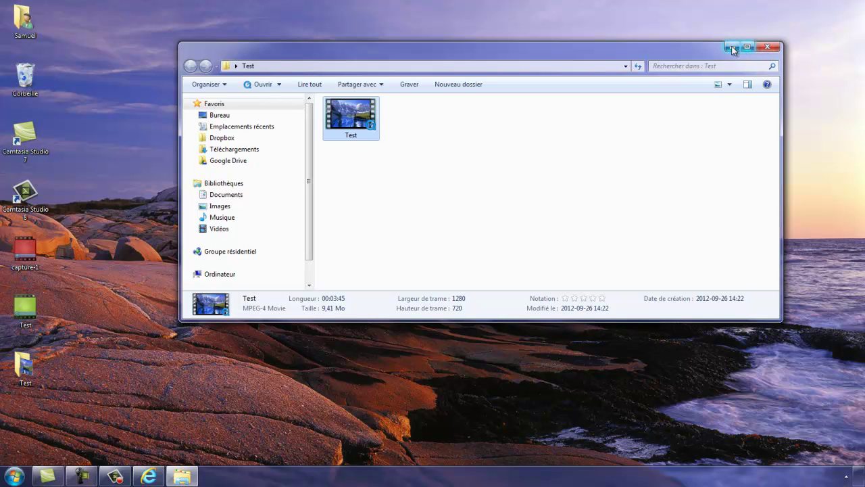
left_click(732, 47)
left_click(157, 480)
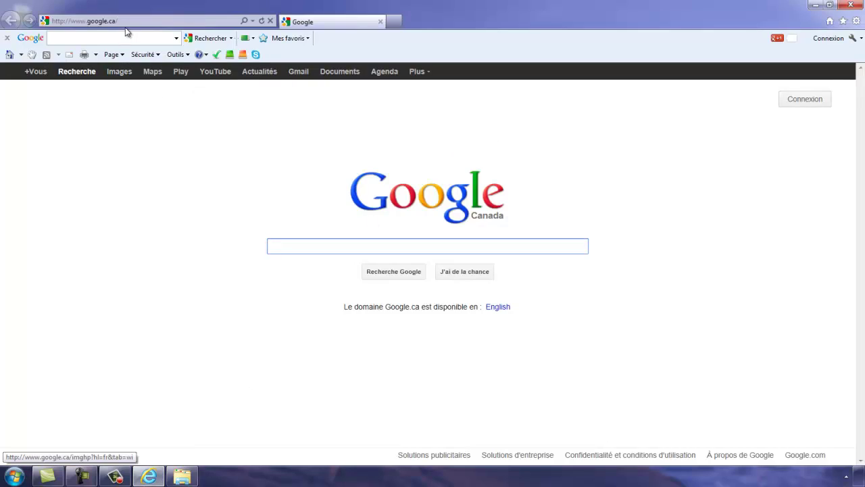
Step: Go to youtube.com, sign in, and open the 'Ajouter une vidéo' upload page
left_click(127, 21)
type("youtube.com/")
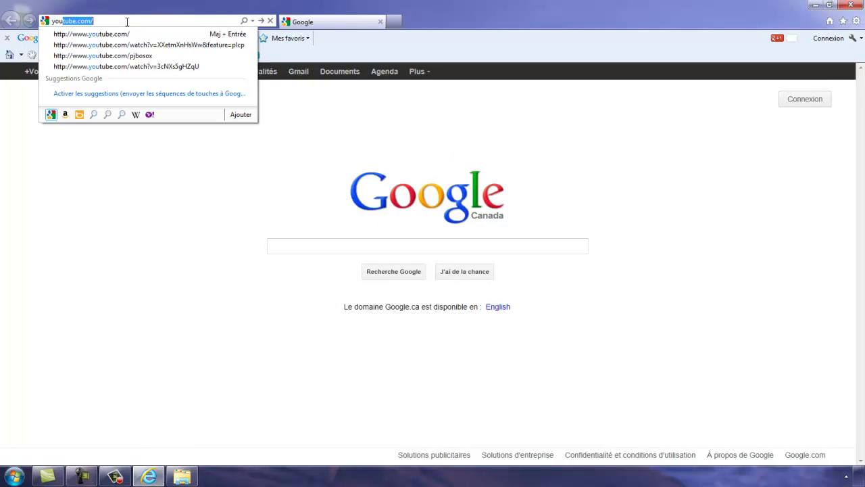
left_click(125, 32)
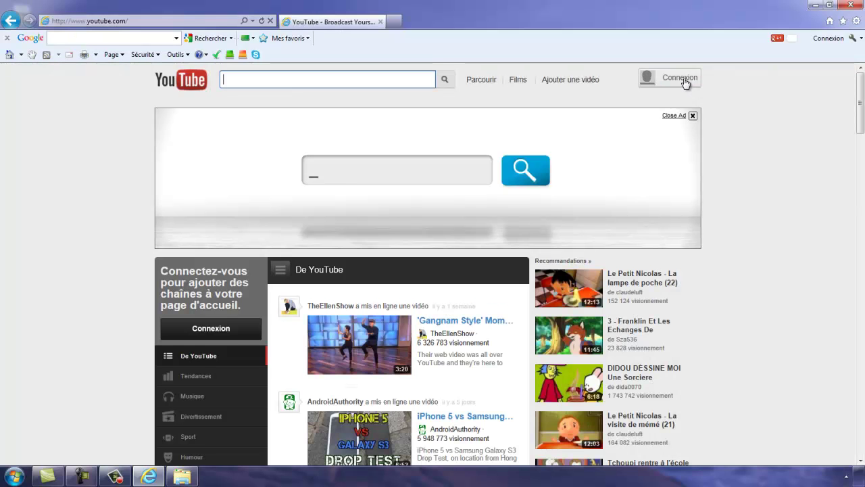
left_click(685, 82)
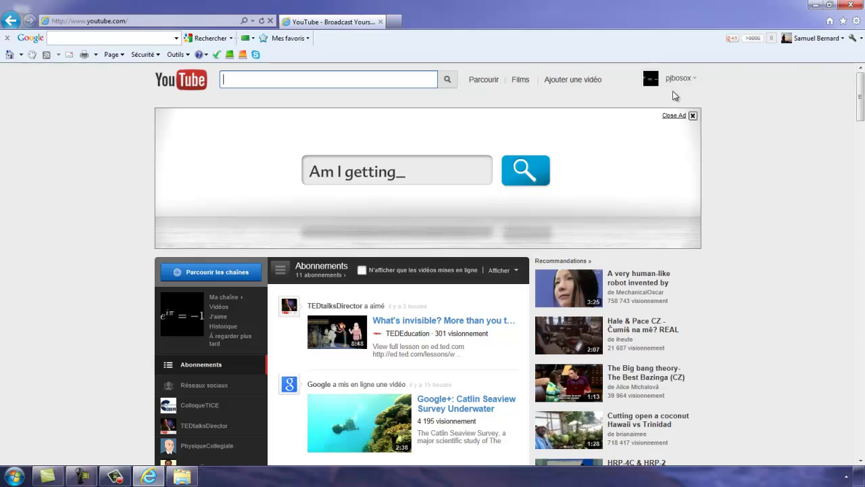
left_click(585, 80)
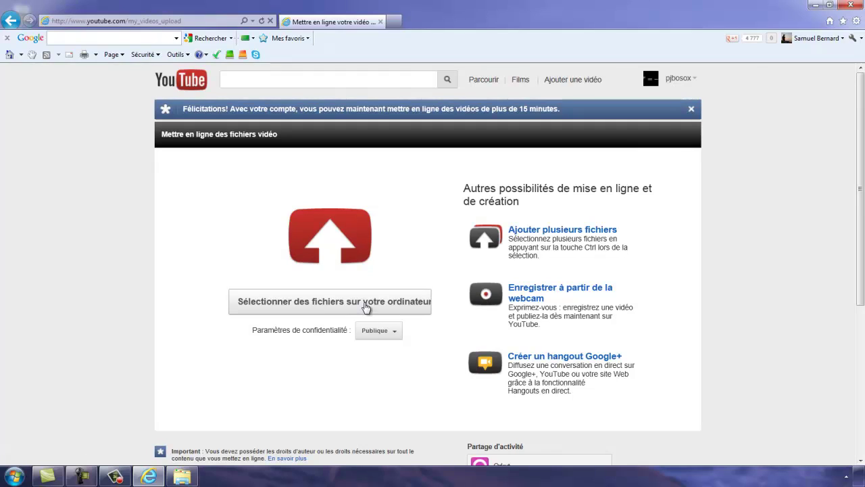
Step: Keep the upload Publique and upload Test.mp4 from the Test folder
left_click(396, 334)
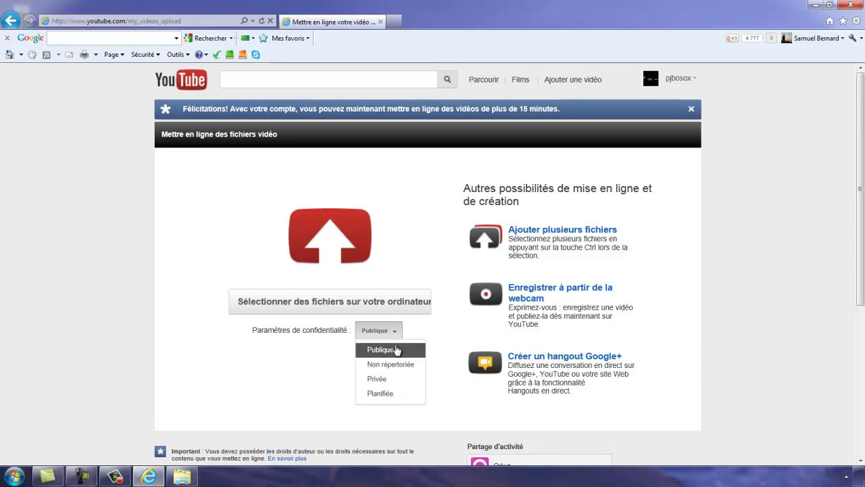
left_click(397, 356)
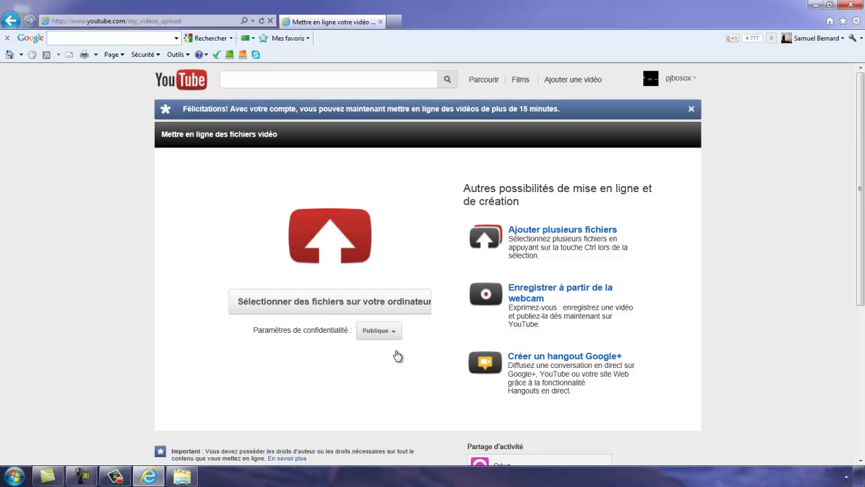
left_click(286, 307)
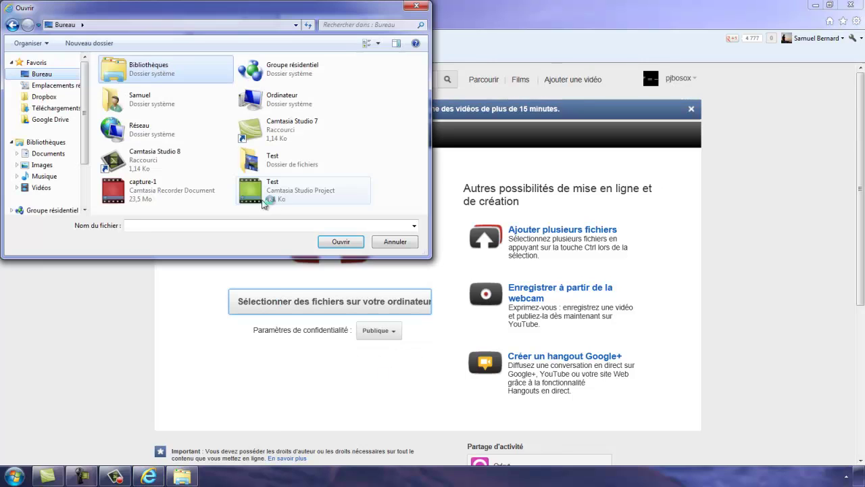
double_click(290, 161)
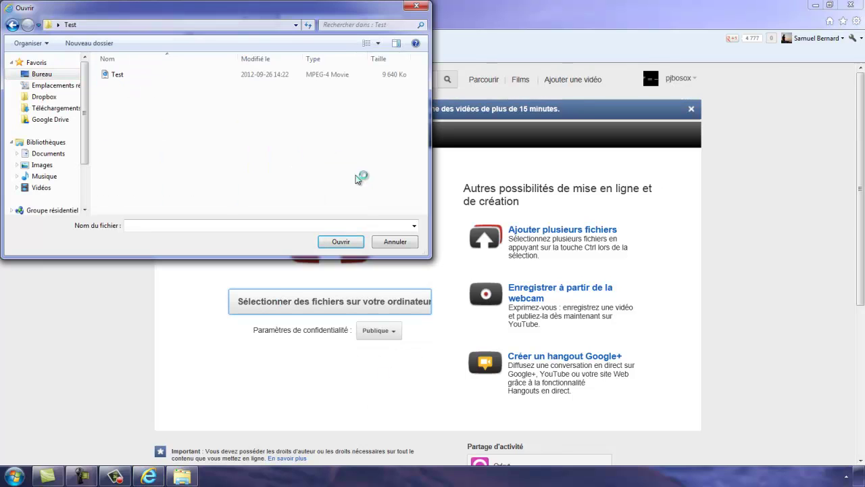
left_click(117, 75)
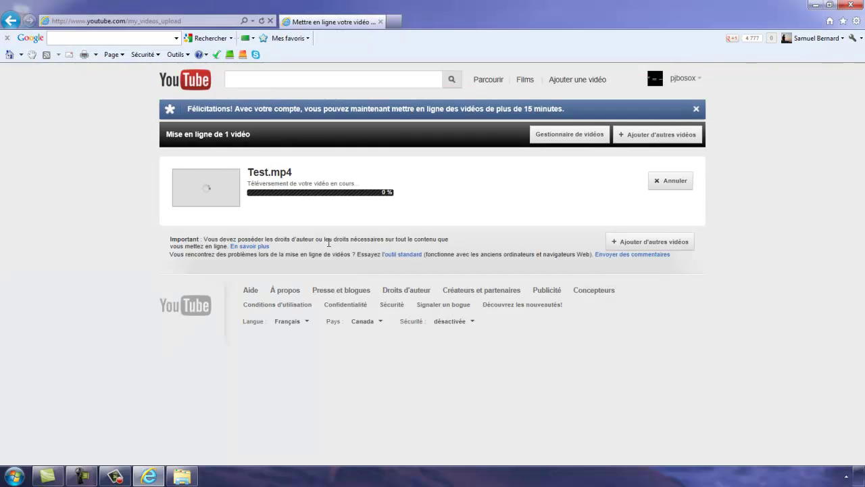
scroll(329, 236, "down", 1)
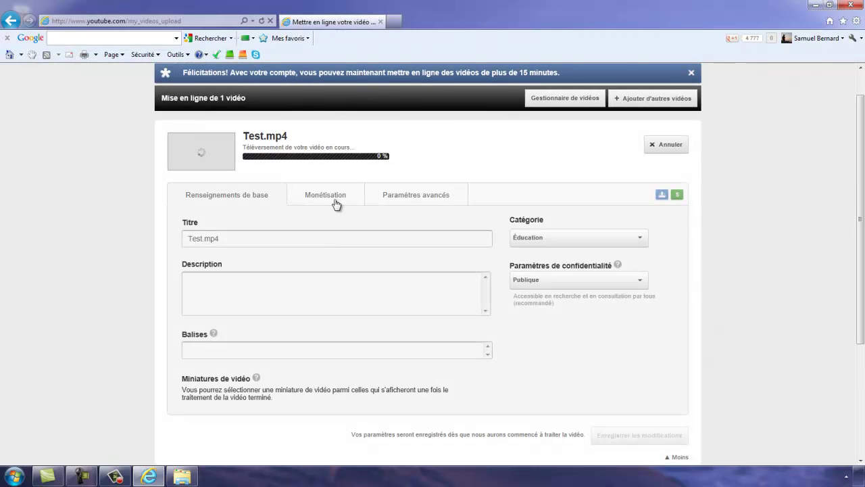
Step: Title the video 'Test' and describe it as 'Test Camtasia Studio'
left_click(232, 239)
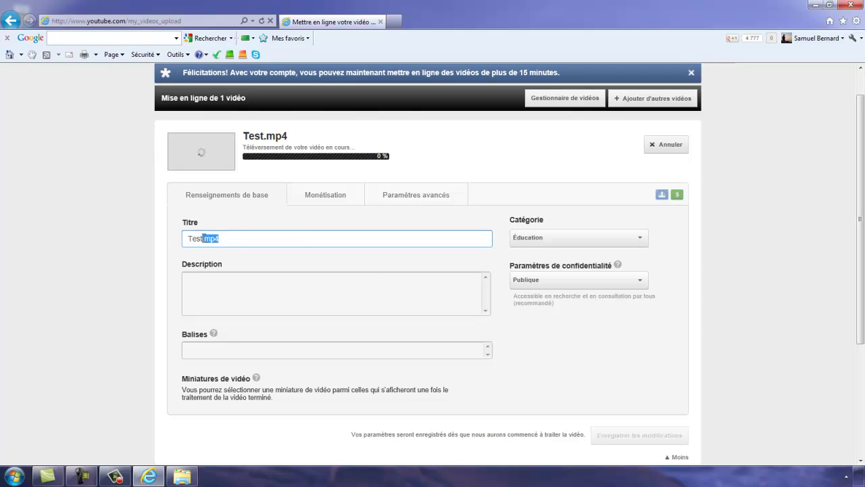
key("BackSpace")
left_click(240, 287)
type("Test Camtasia Studio")
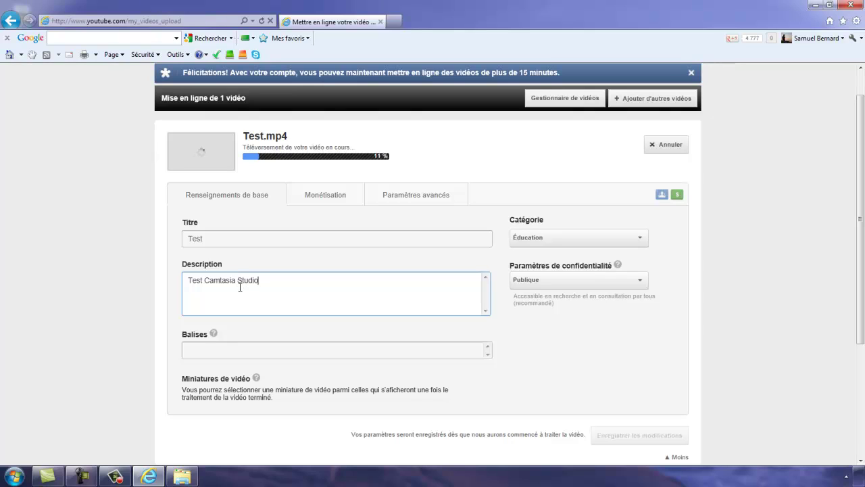
left_click(272, 350)
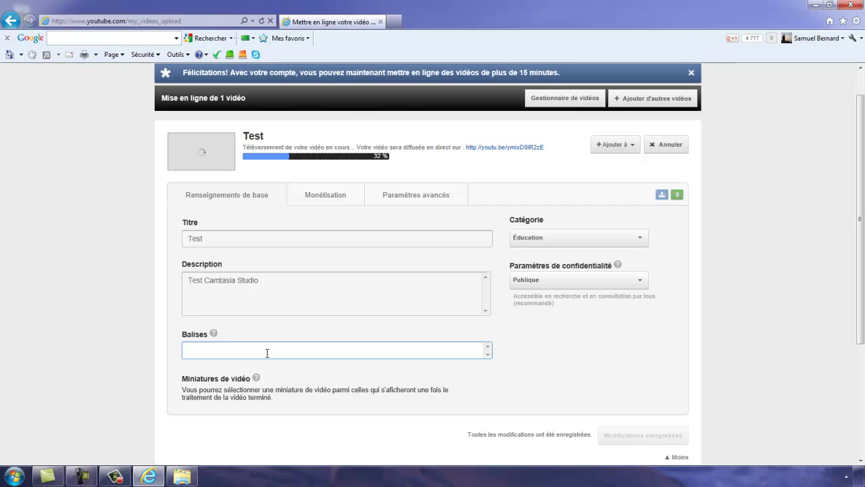
Step: Tag the video vidéo, video, Camtasia studio and Camtasia Studio (Software)
type("vidéo cideo")
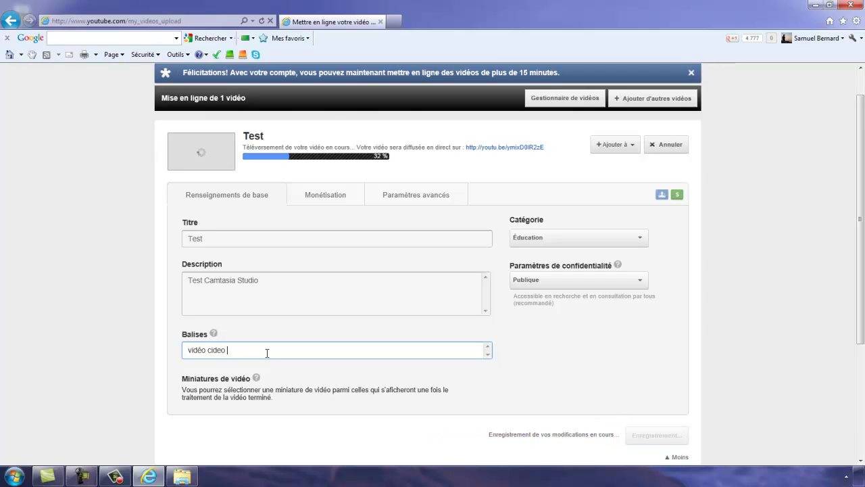
key("BackSpace")
key("BackSpace")
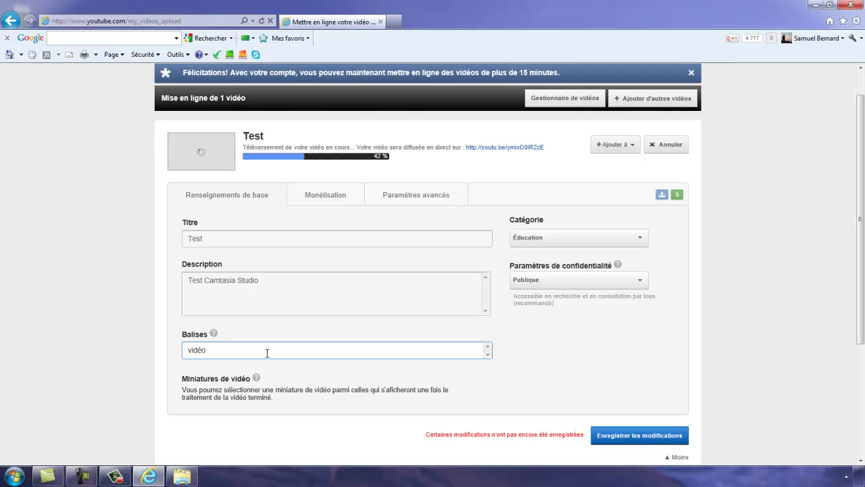
type("videoC")
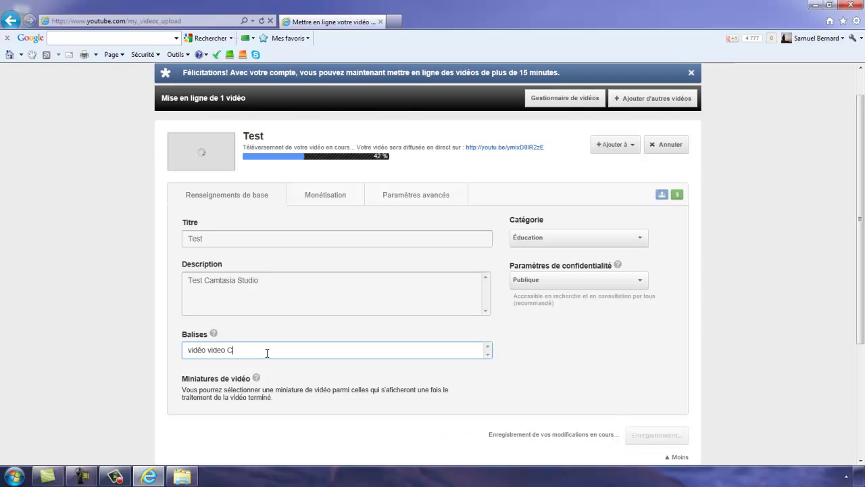
type("amtasi")
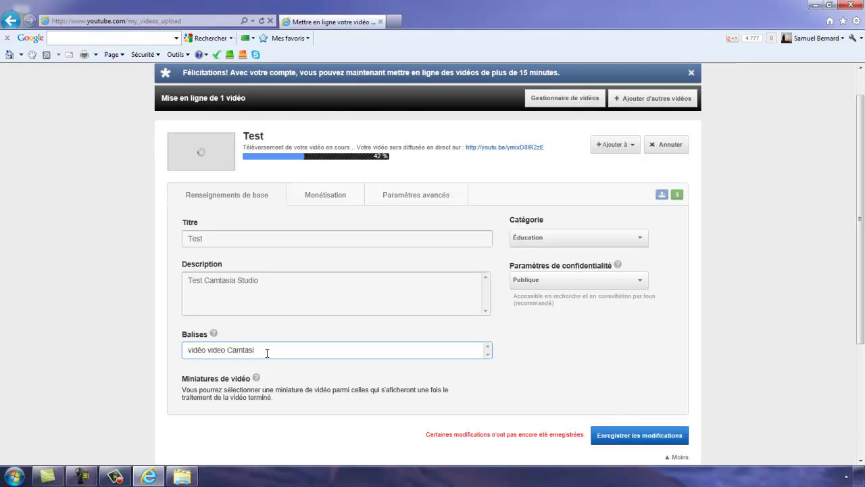
type("a stu")
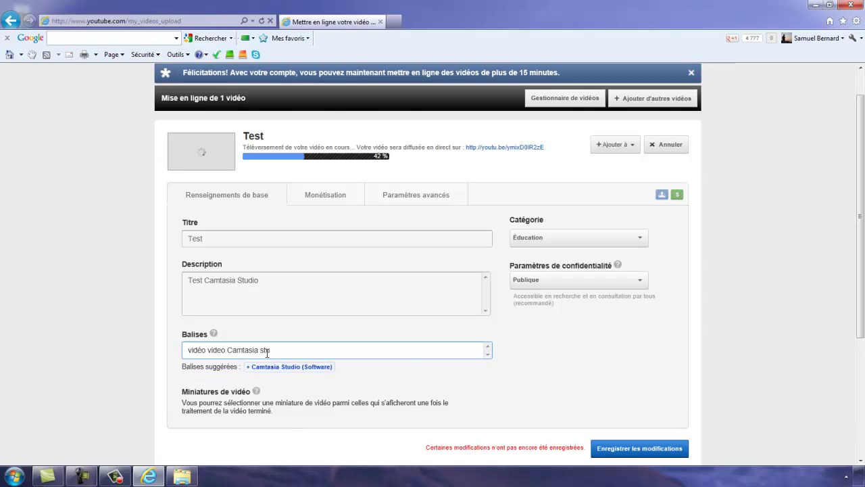
type("o")
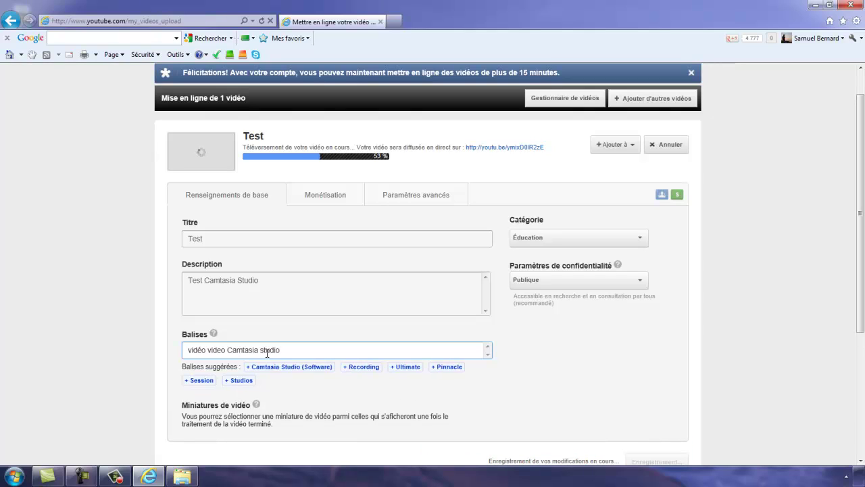
left_click(317, 368)
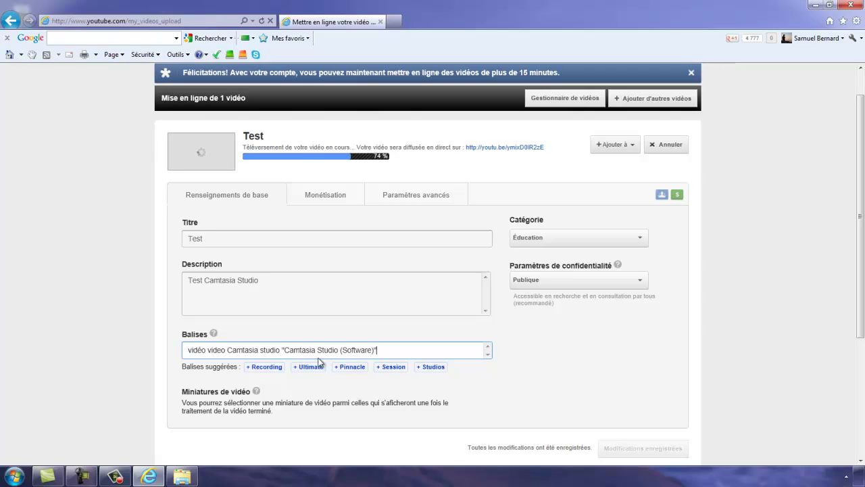
left_click(619, 245)
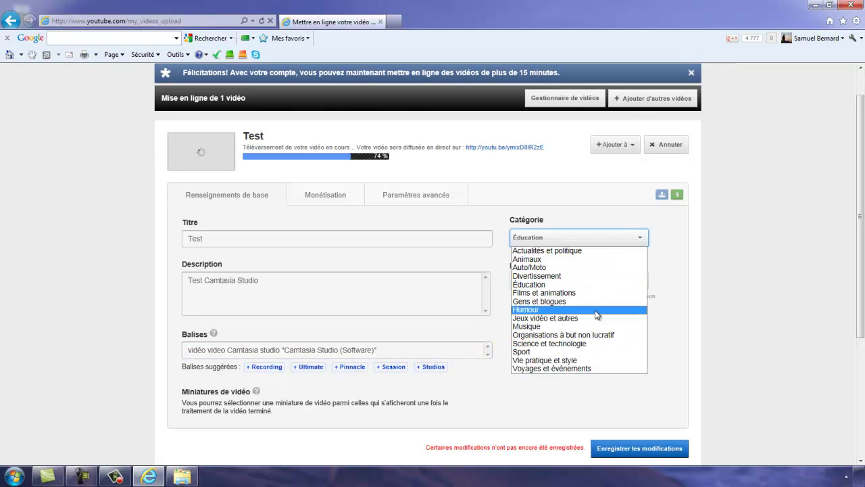
left_click(595, 285)
left_click(639, 281)
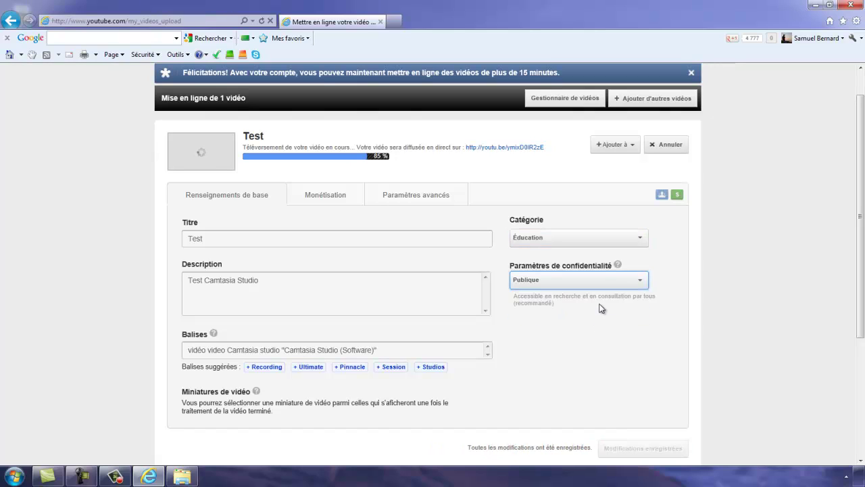
left_click(604, 281)
left_click(600, 293)
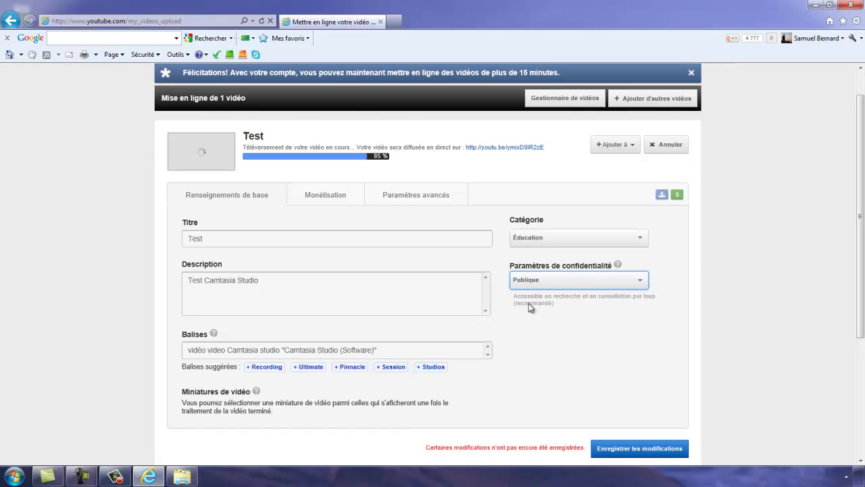
left_click(419, 201)
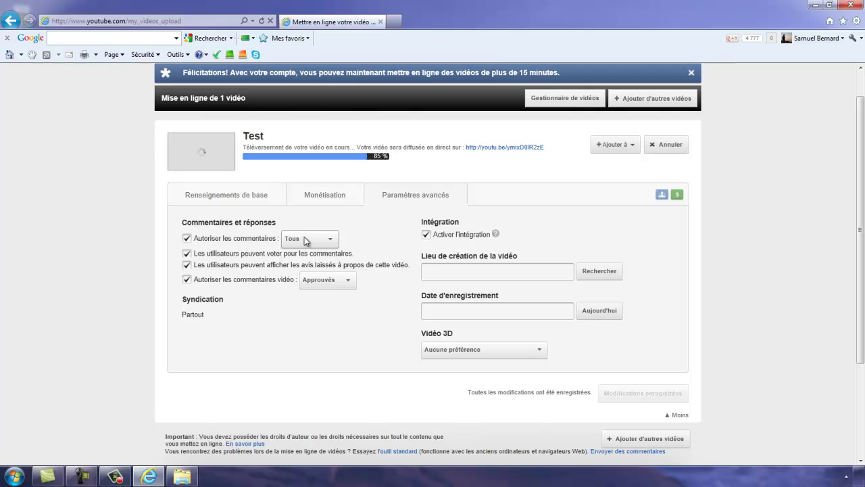
left_click(304, 240)
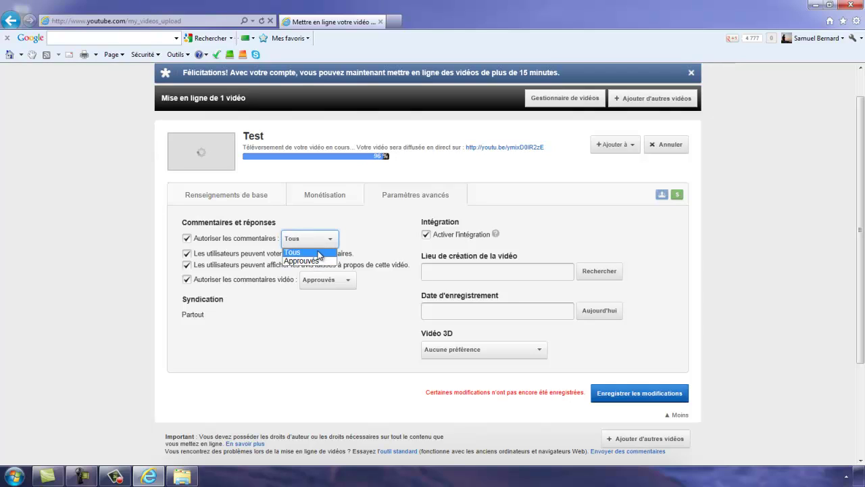
left_click(315, 253)
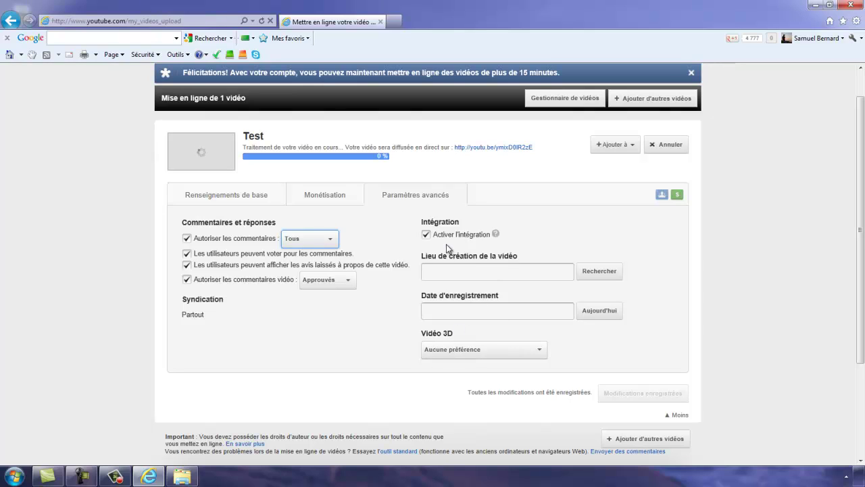
left_click(254, 194)
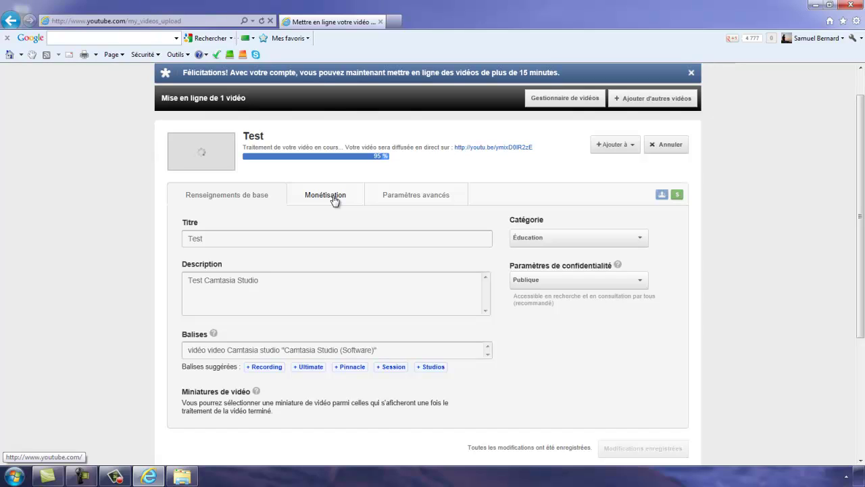
Step: Turn off monetisation (Monétiser ma vidéo) for the Test video
left_click(334, 200)
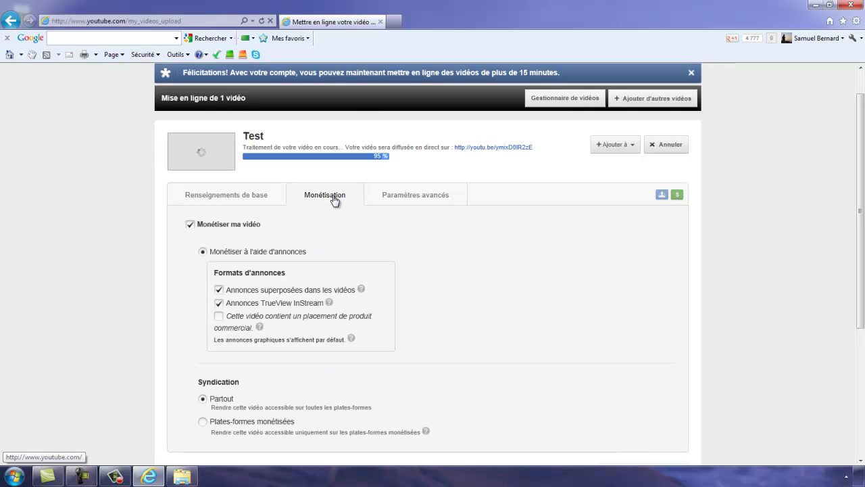
left_click(247, 226)
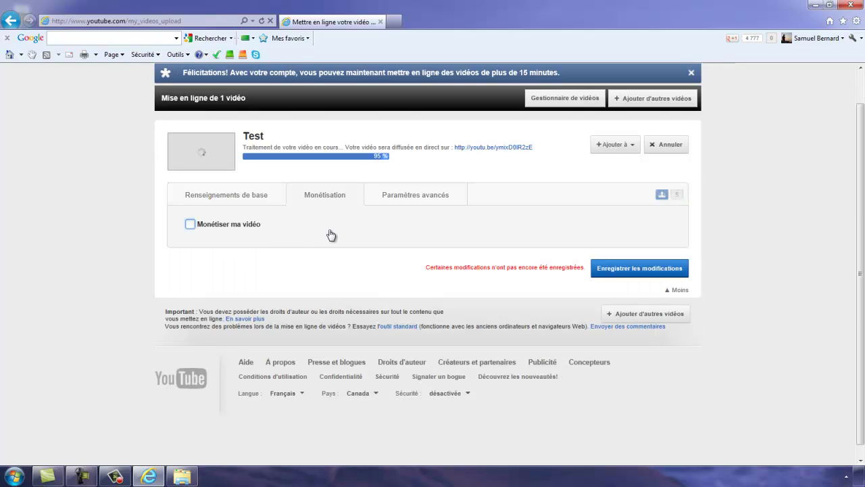
left_click(267, 194)
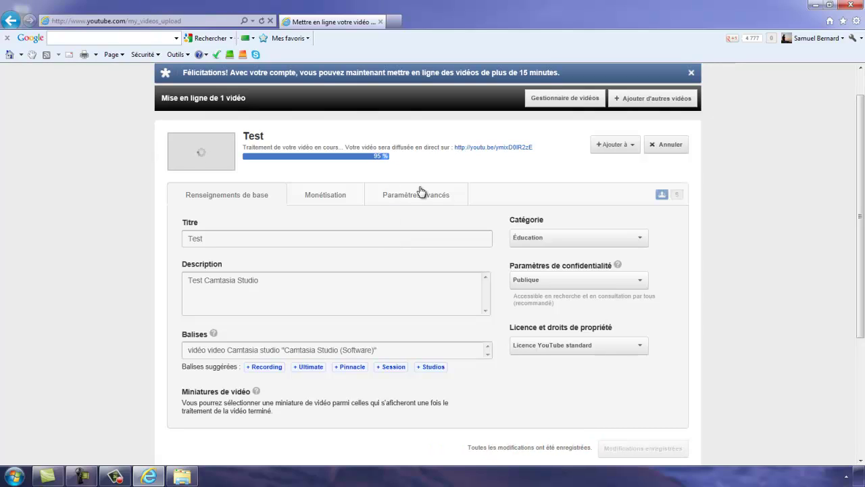
Step: License the video Creative Commons – Attribution, use the first thumbnail, and save the changes
left_click(640, 346)
left_click(630, 368)
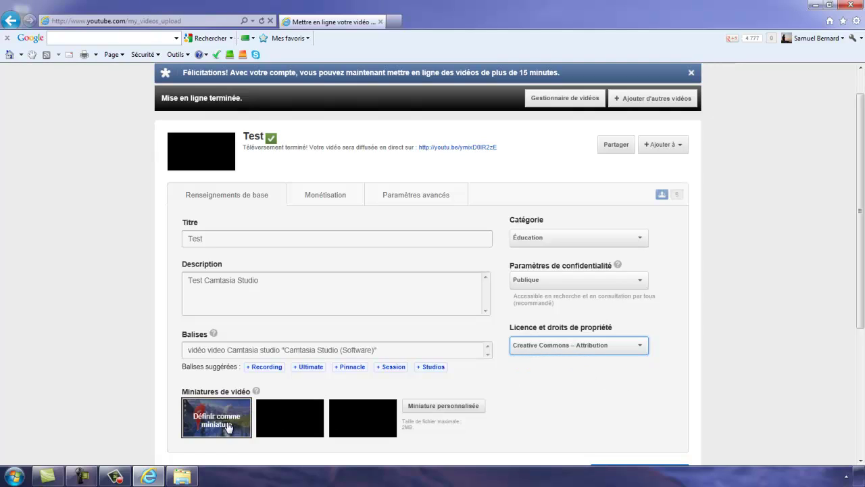
mouse_move(274, 425)
scroll(560, 408, "down", 1)
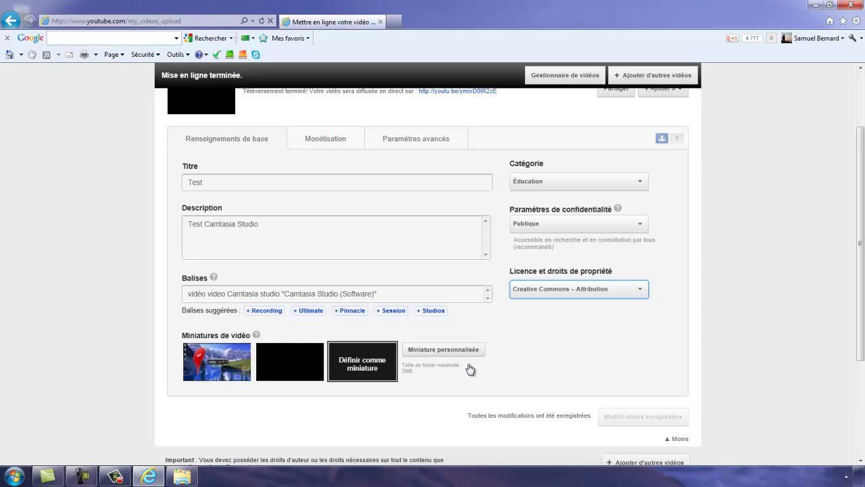
left_click(233, 371)
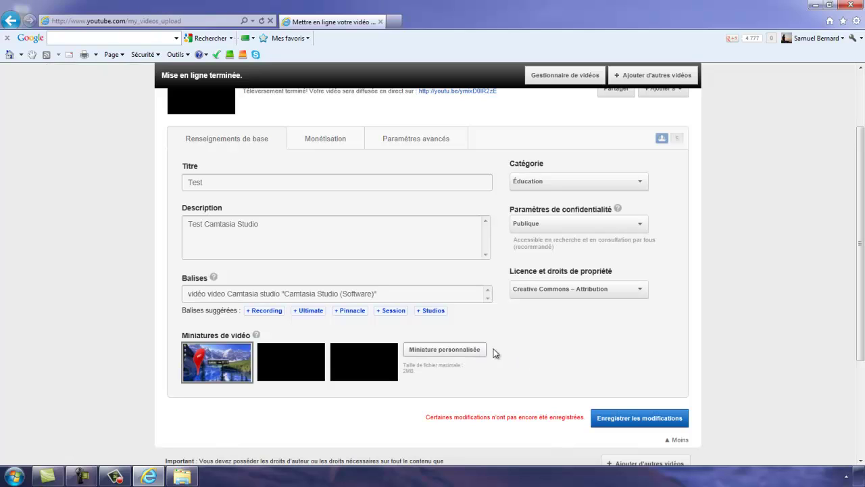
left_click(631, 417)
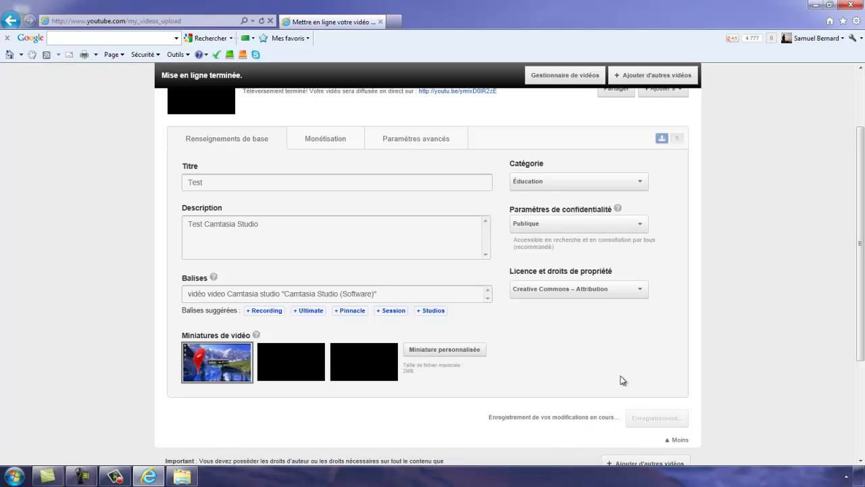
scroll(585, 372, "up", 2)
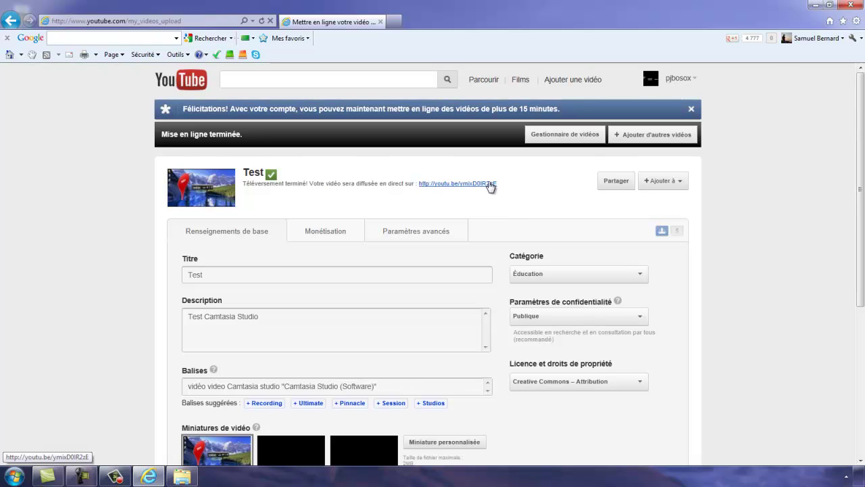
Step: Open the Test video for editing from the Gestionnaire de vidéos
left_click(674, 82)
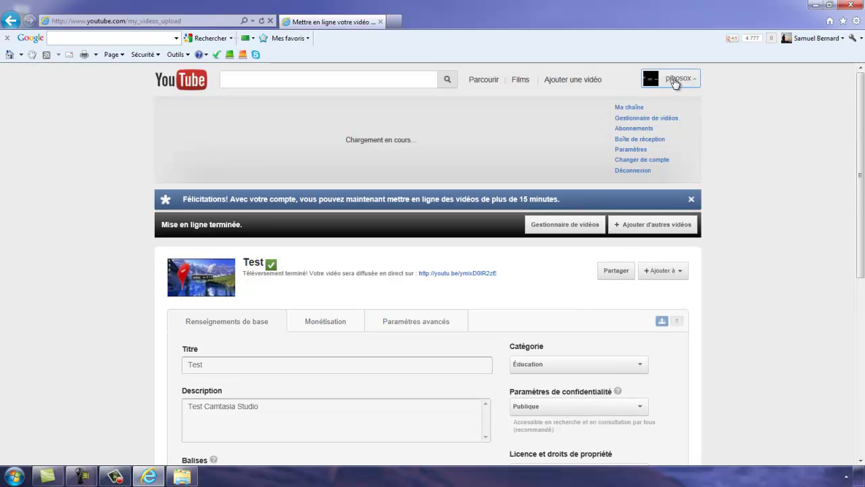
left_click(672, 119)
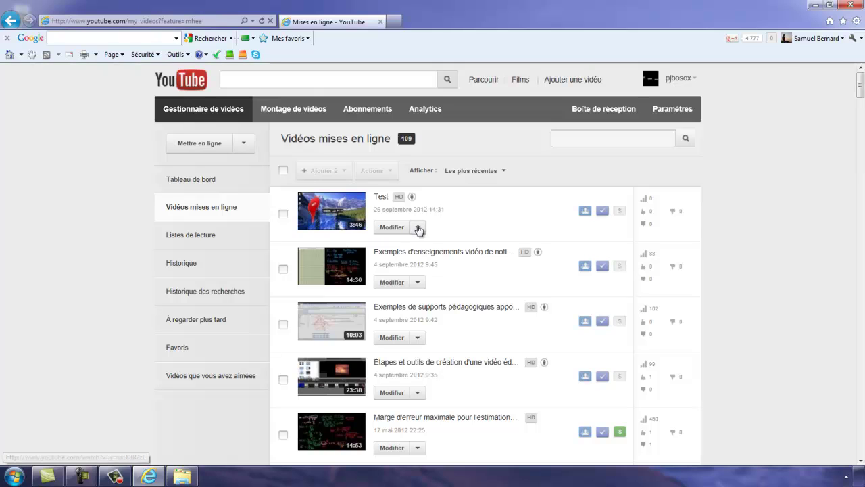
left_click(418, 229)
left_click(402, 228)
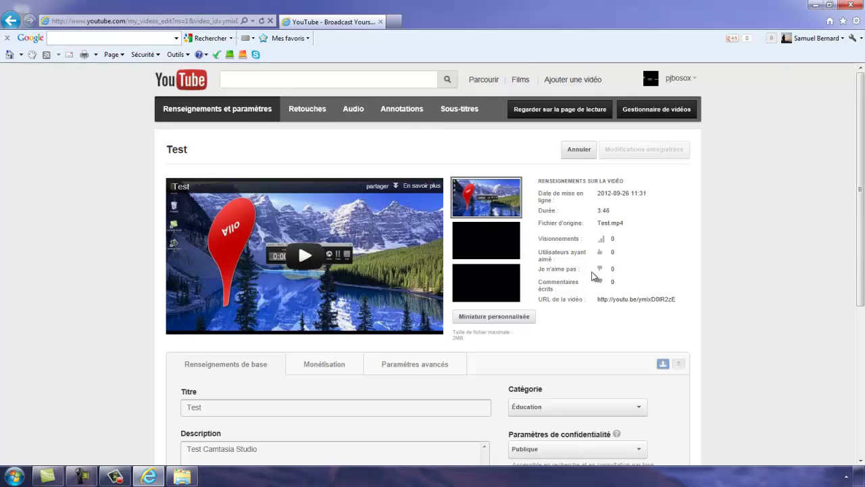
scroll(588, 274, "down", 5)
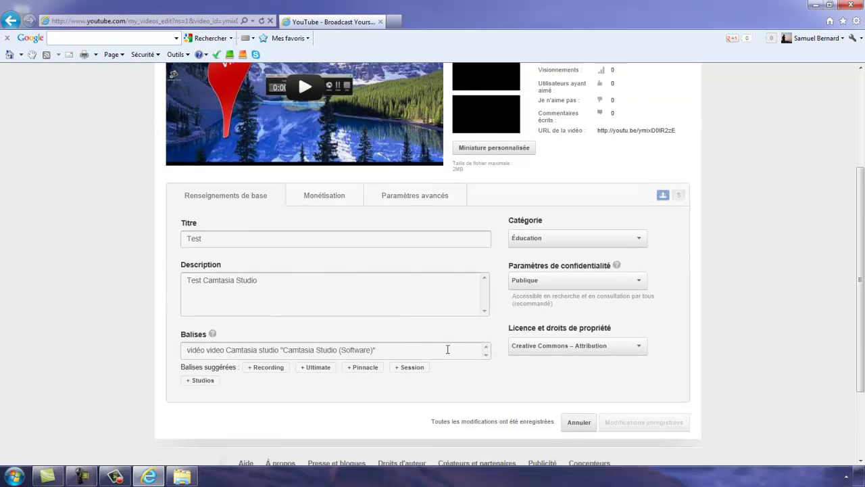
scroll(447, 349, "up", 3)
scroll(474, 308, "up", 2)
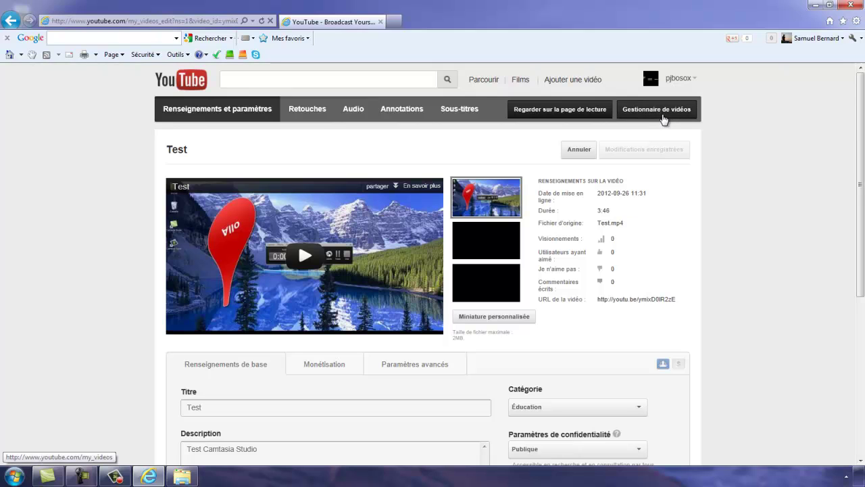
Step: Go to Ma chaîne and list the channel's videos under Parcourir les vidéos
left_click(676, 78)
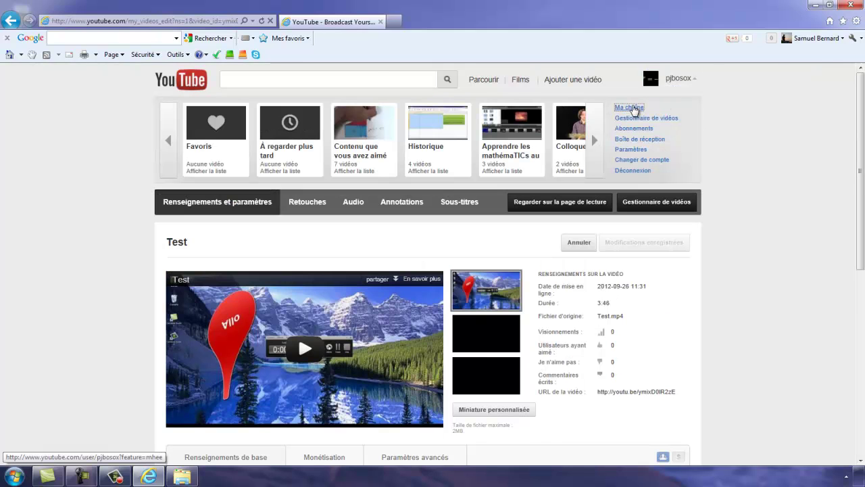
left_click(630, 107)
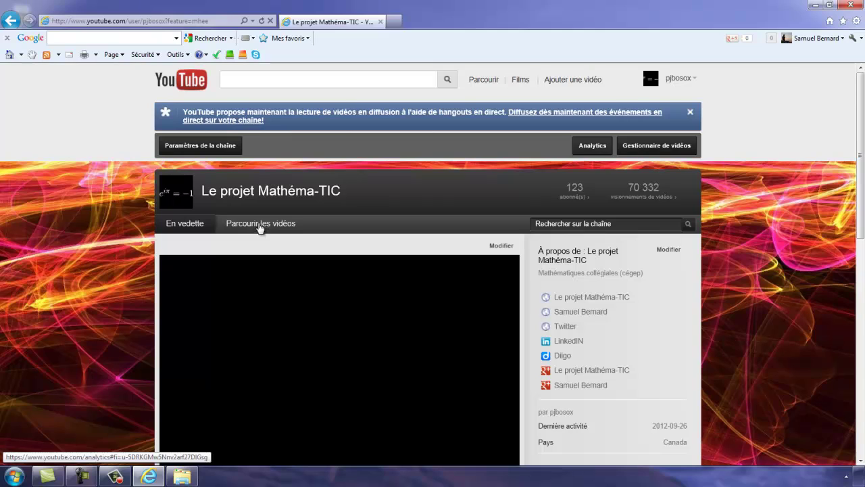
left_click(261, 225)
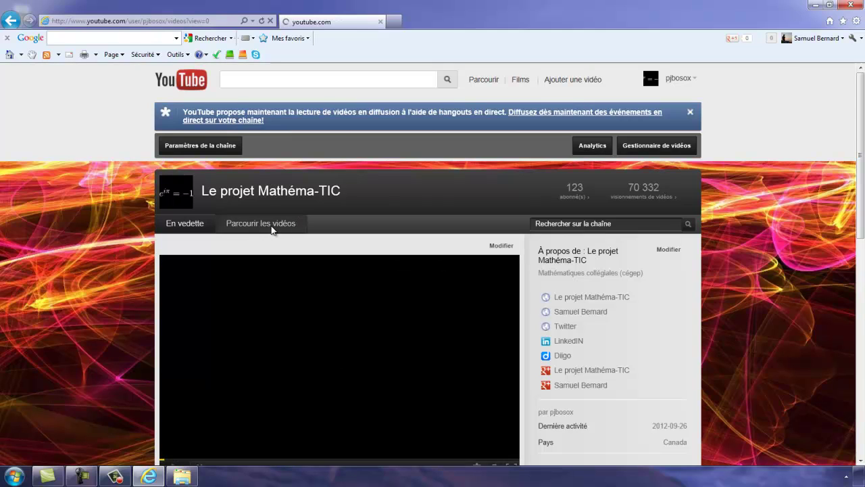
scroll(239, 296, "down", 1)
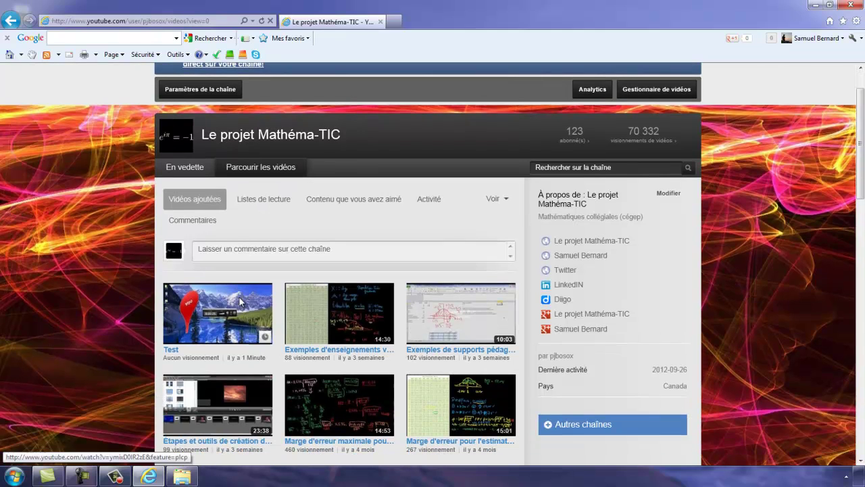
Step: Open the Test video's watch page and pause playback
left_click(214, 321)
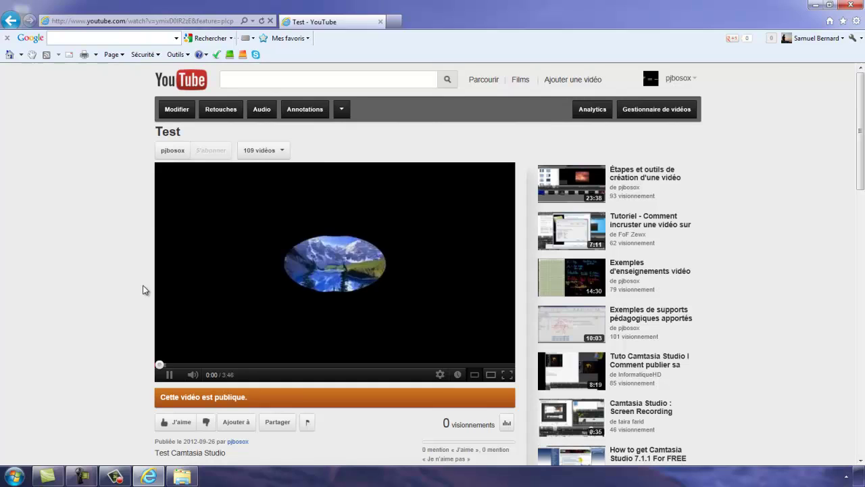
left_click(166, 375)
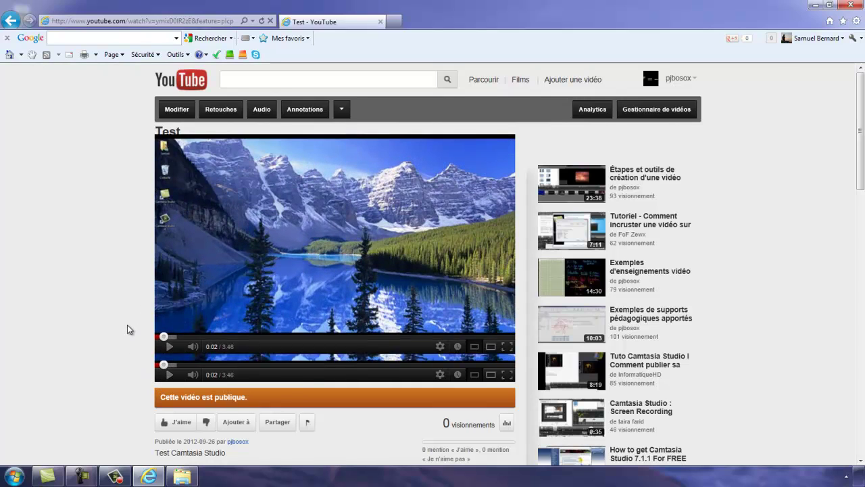
scroll(127, 325, "down", 2)
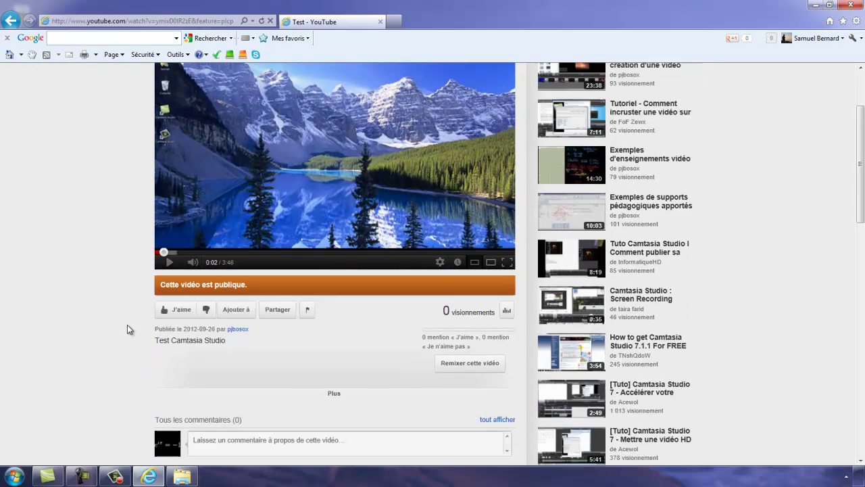
Step: Make the share link the full HD youtube.com address (Lien complet, Lien HD) and select it
left_click(284, 311)
left_click(302, 364)
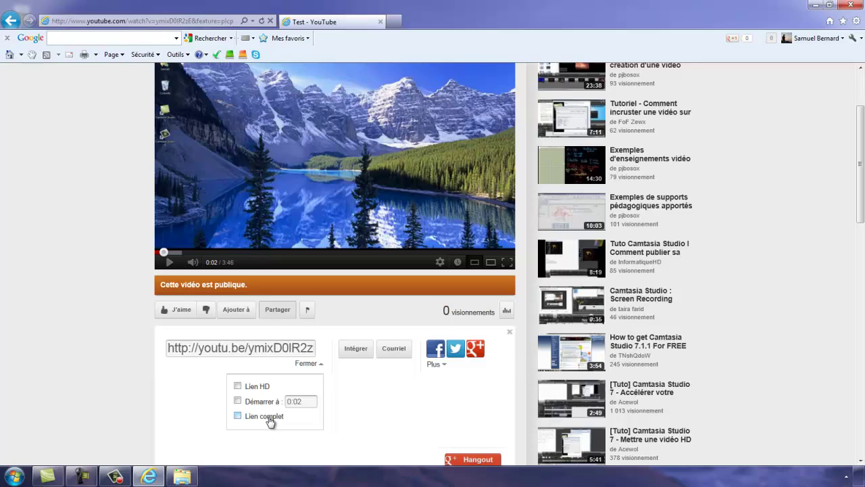
left_click(270, 419)
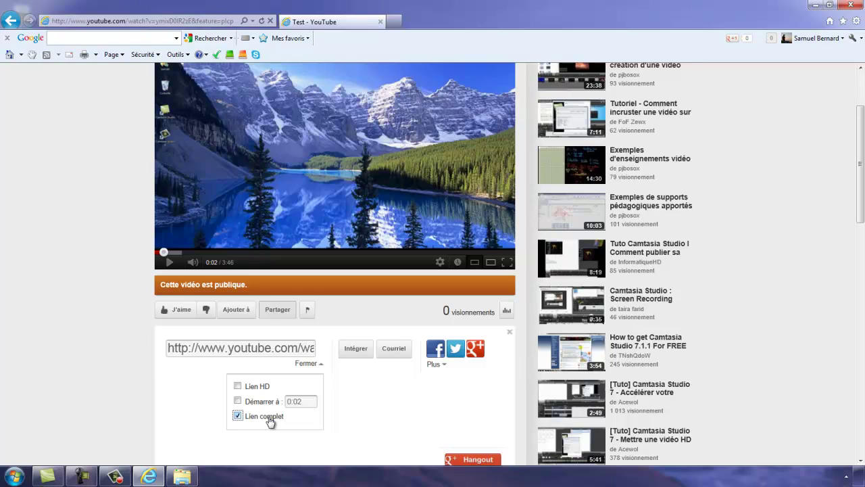
left_click(257, 388)
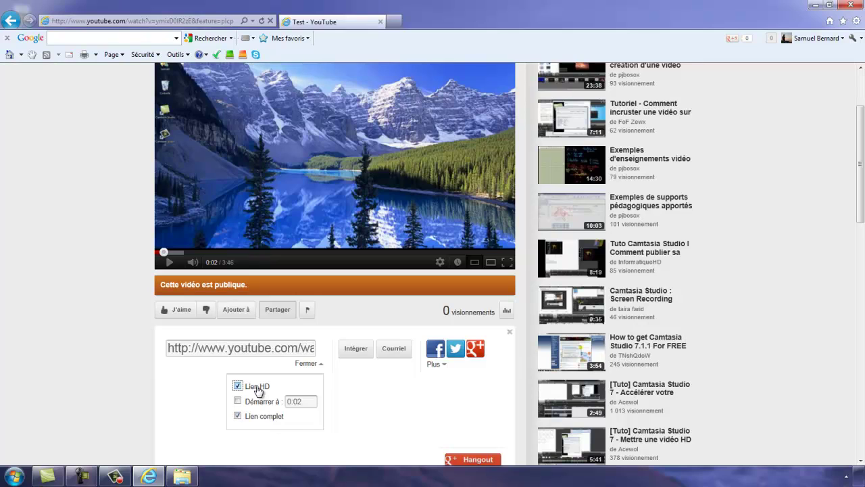
left_click(277, 351)
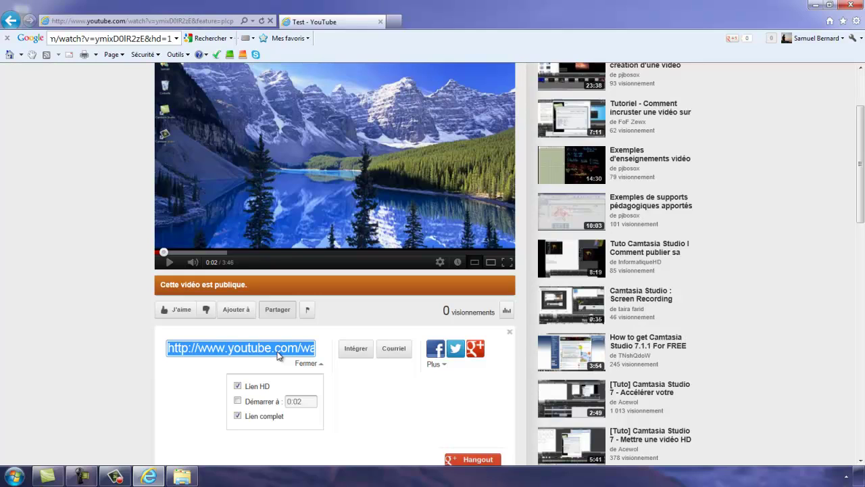
scroll(277, 356, "up", 3)
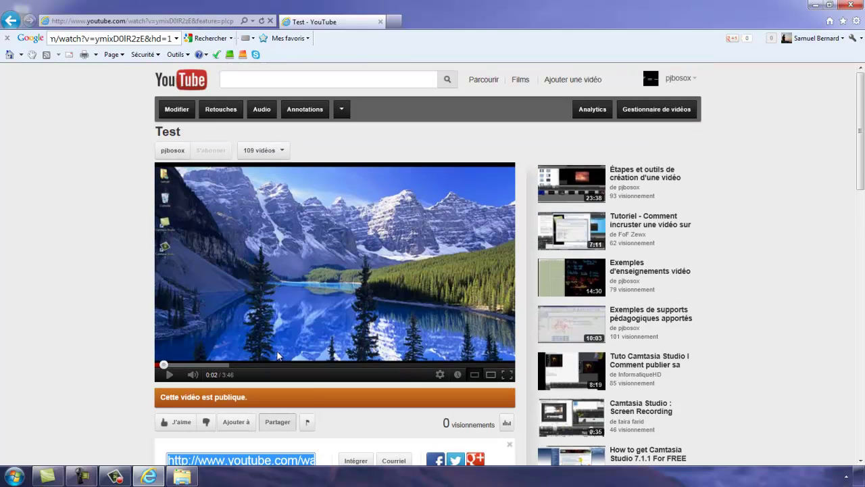